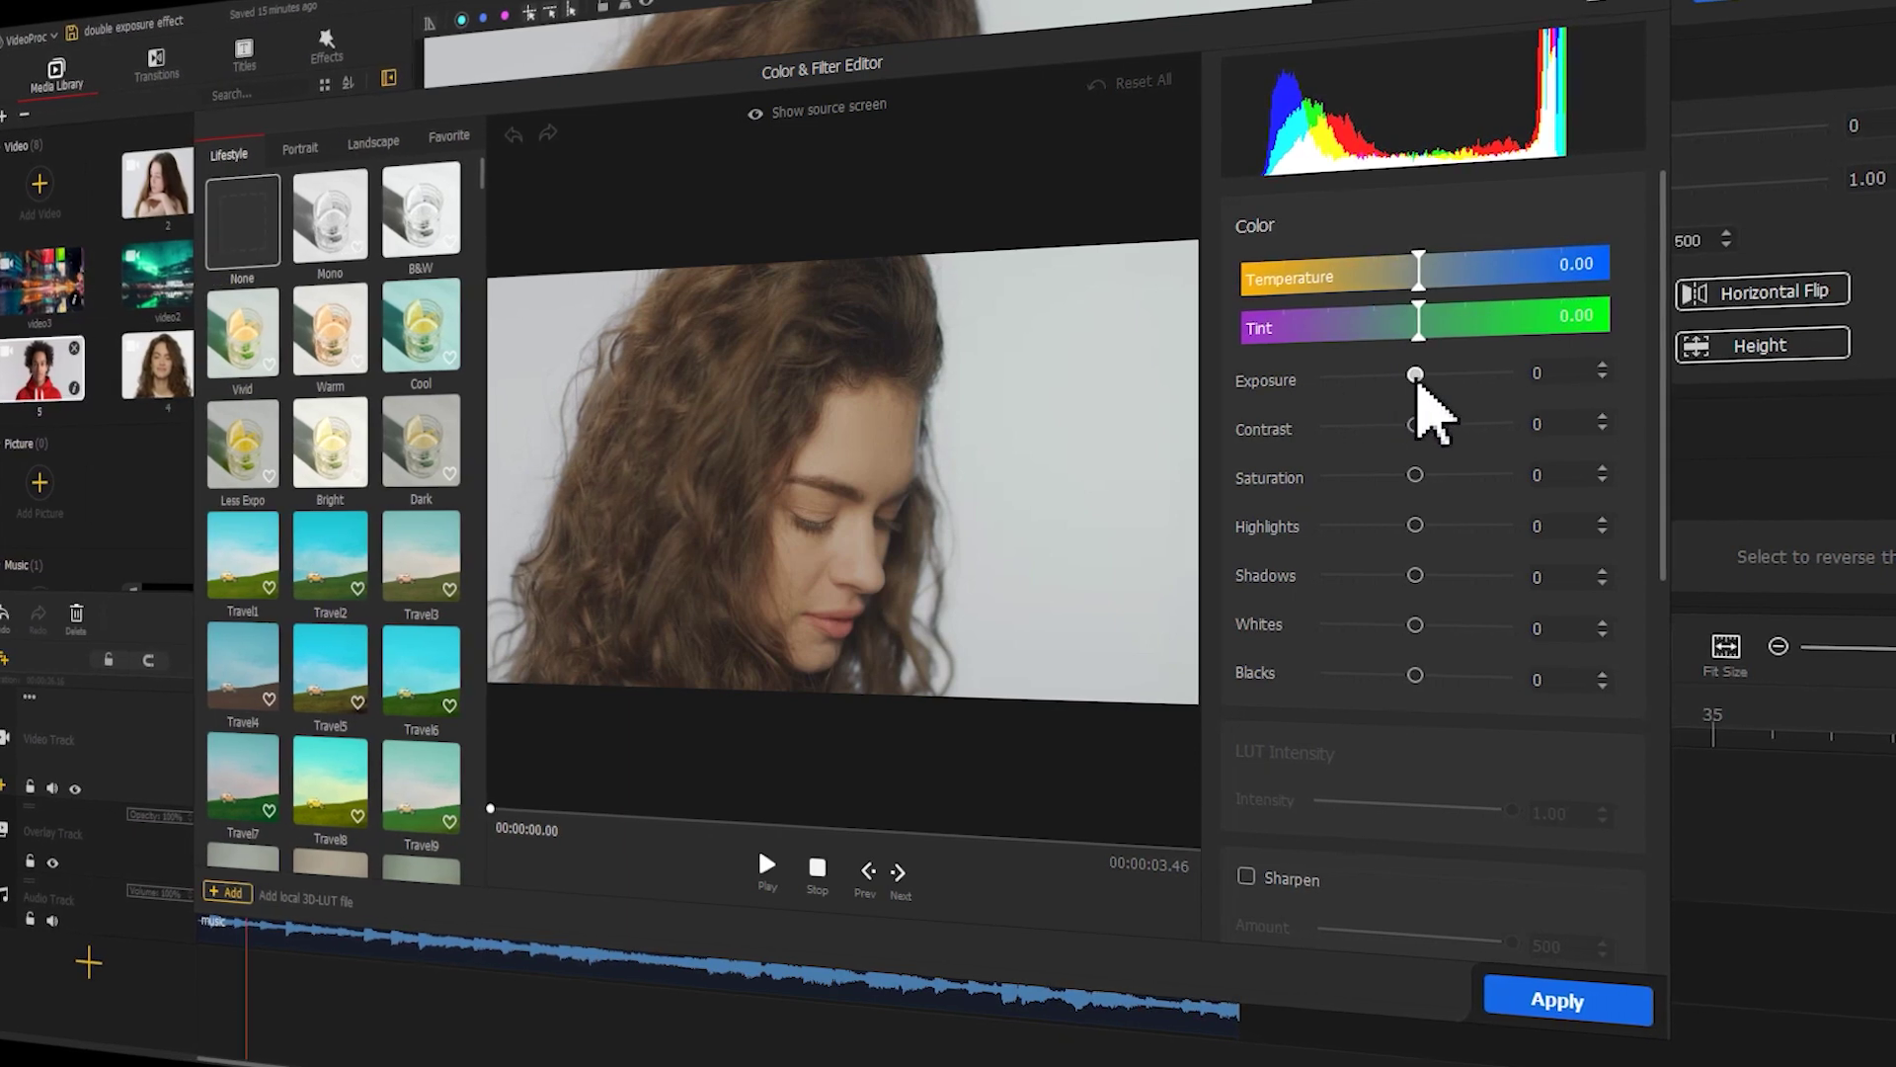
# Step: Drag exposure and highlights to 100, contrast to 67, and shadows, whites and blacks to -100
pyautogui.moveTo(1419, 383); pyautogui.dragTo(1542, 386)
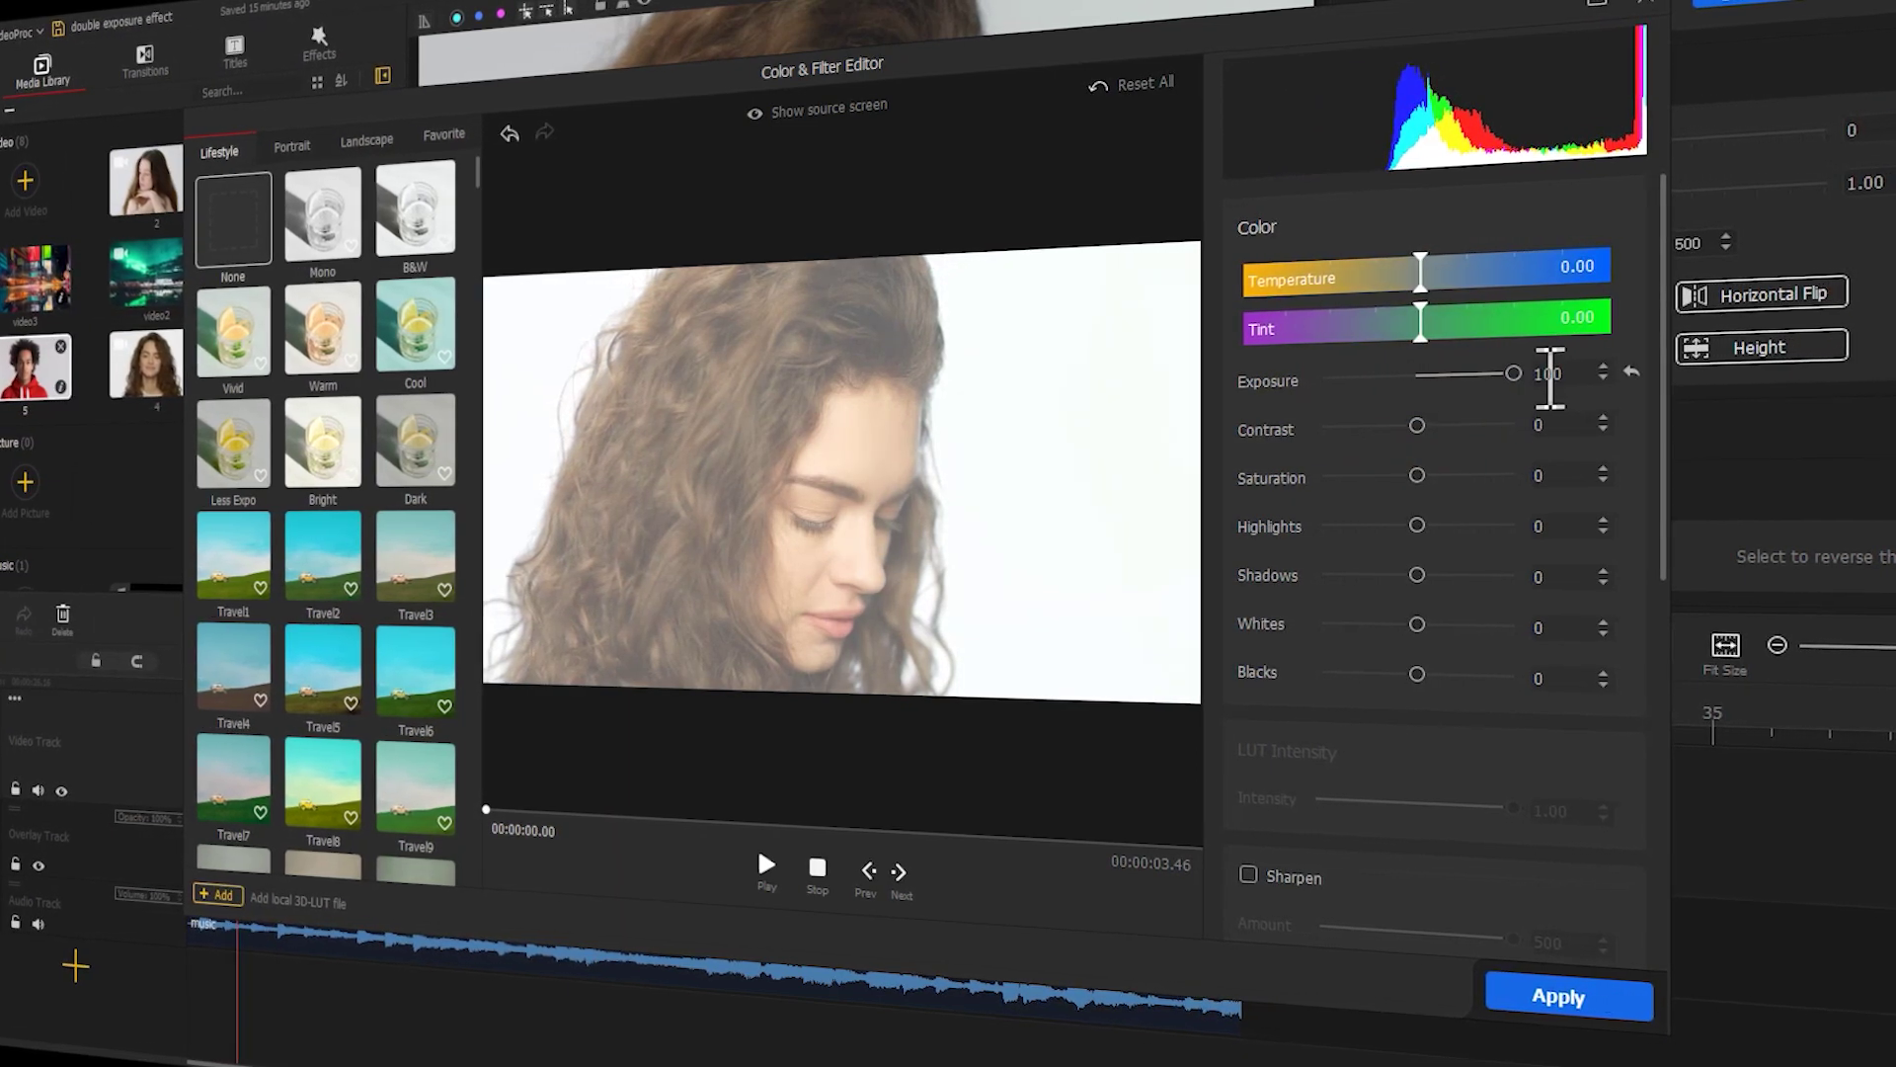
pyautogui.moveTo(1418, 525); pyautogui.dragTo(1533, 537)
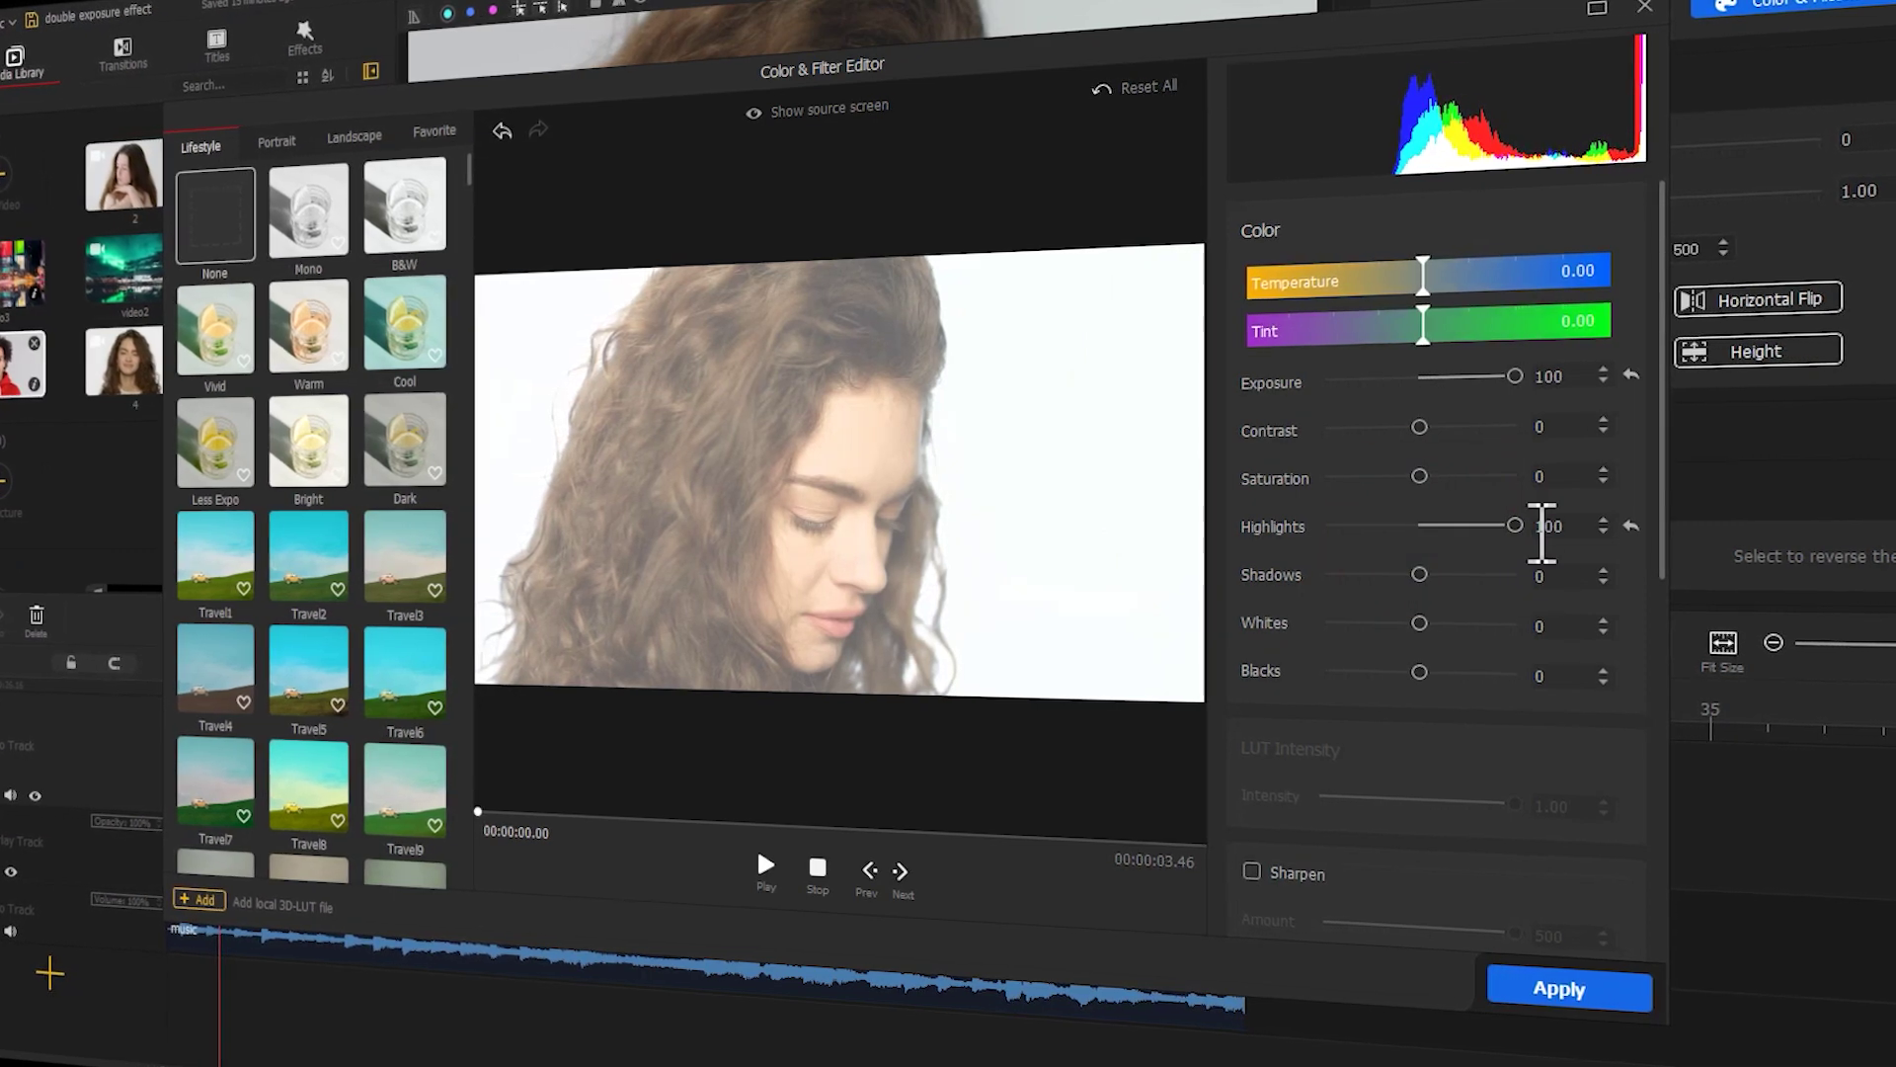
pyautogui.moveTo(1420, 428); pyautogui.dragTo(1481, 428)
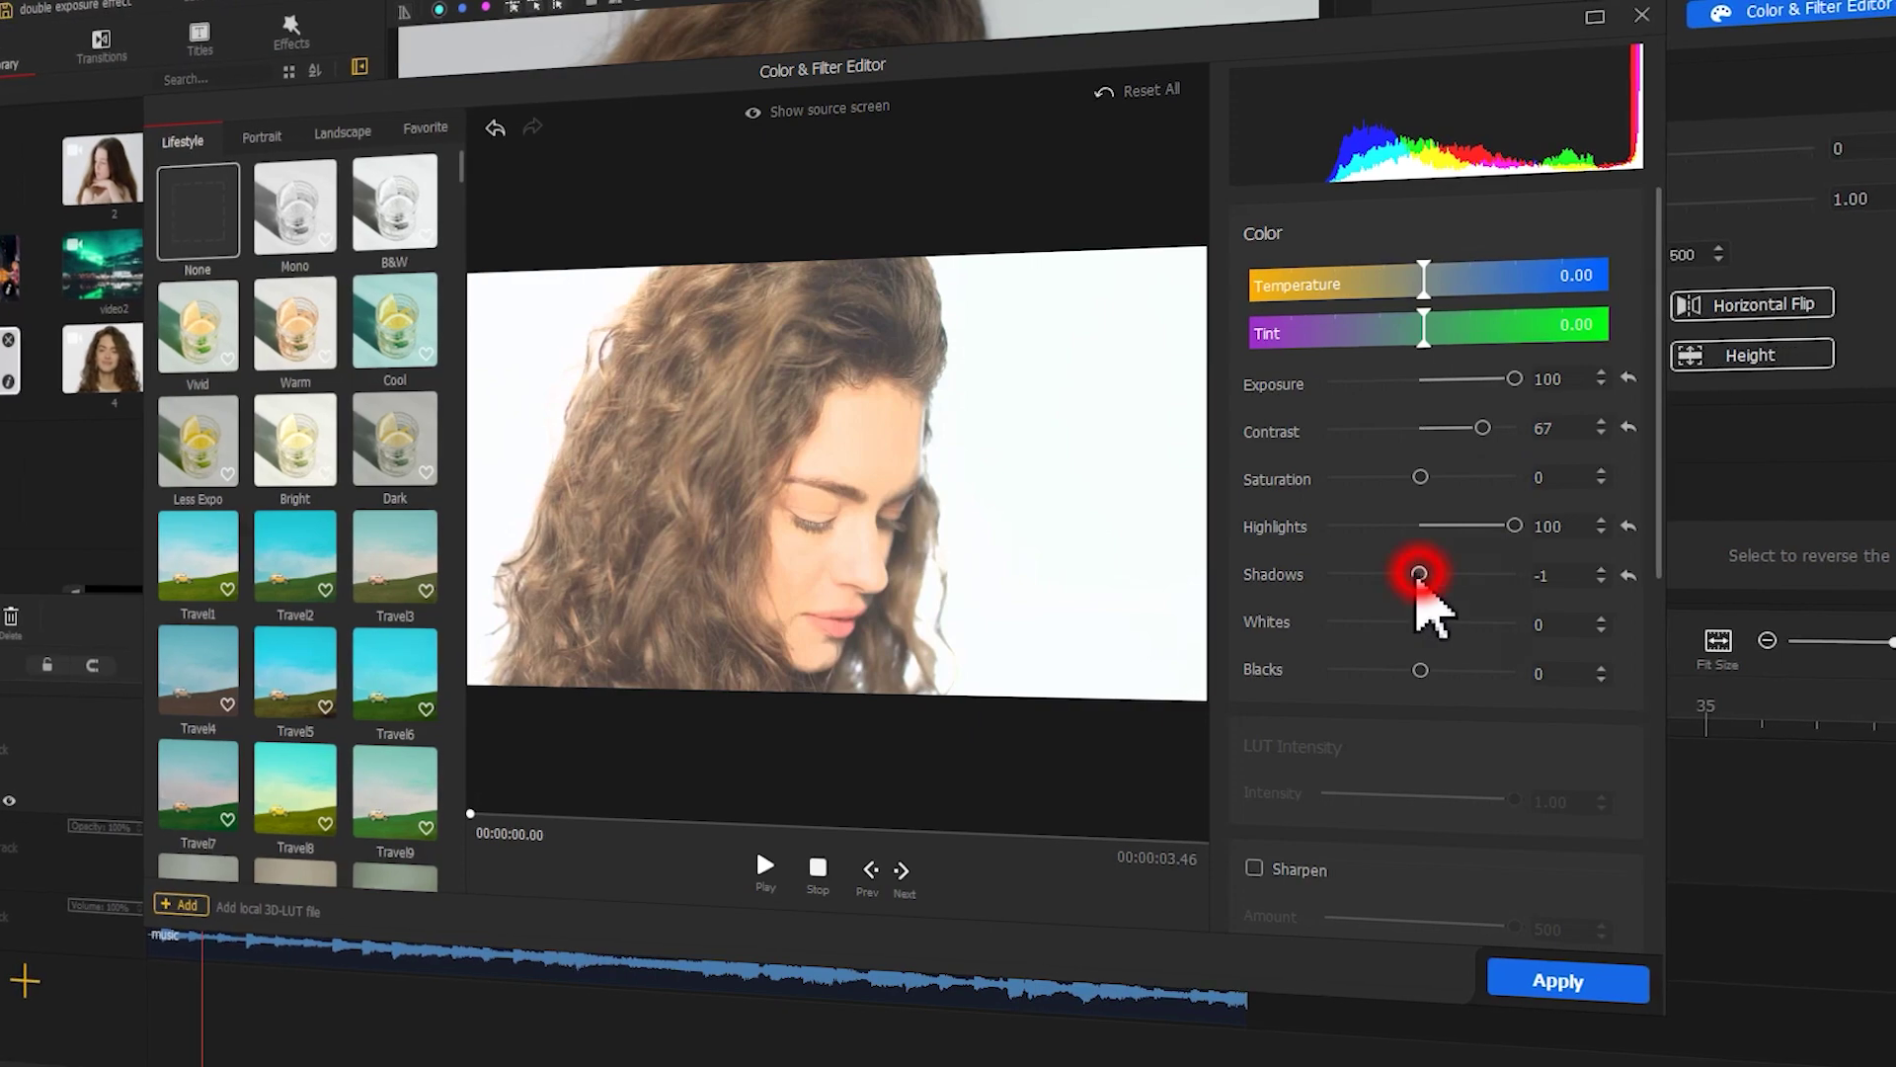
pyautogui.moveTo(1420, 575); pyautogui.dragTo(1293, 578)
pyautogui.moveTo(1422, 620); pyautogui.dragTo(1314, 652)
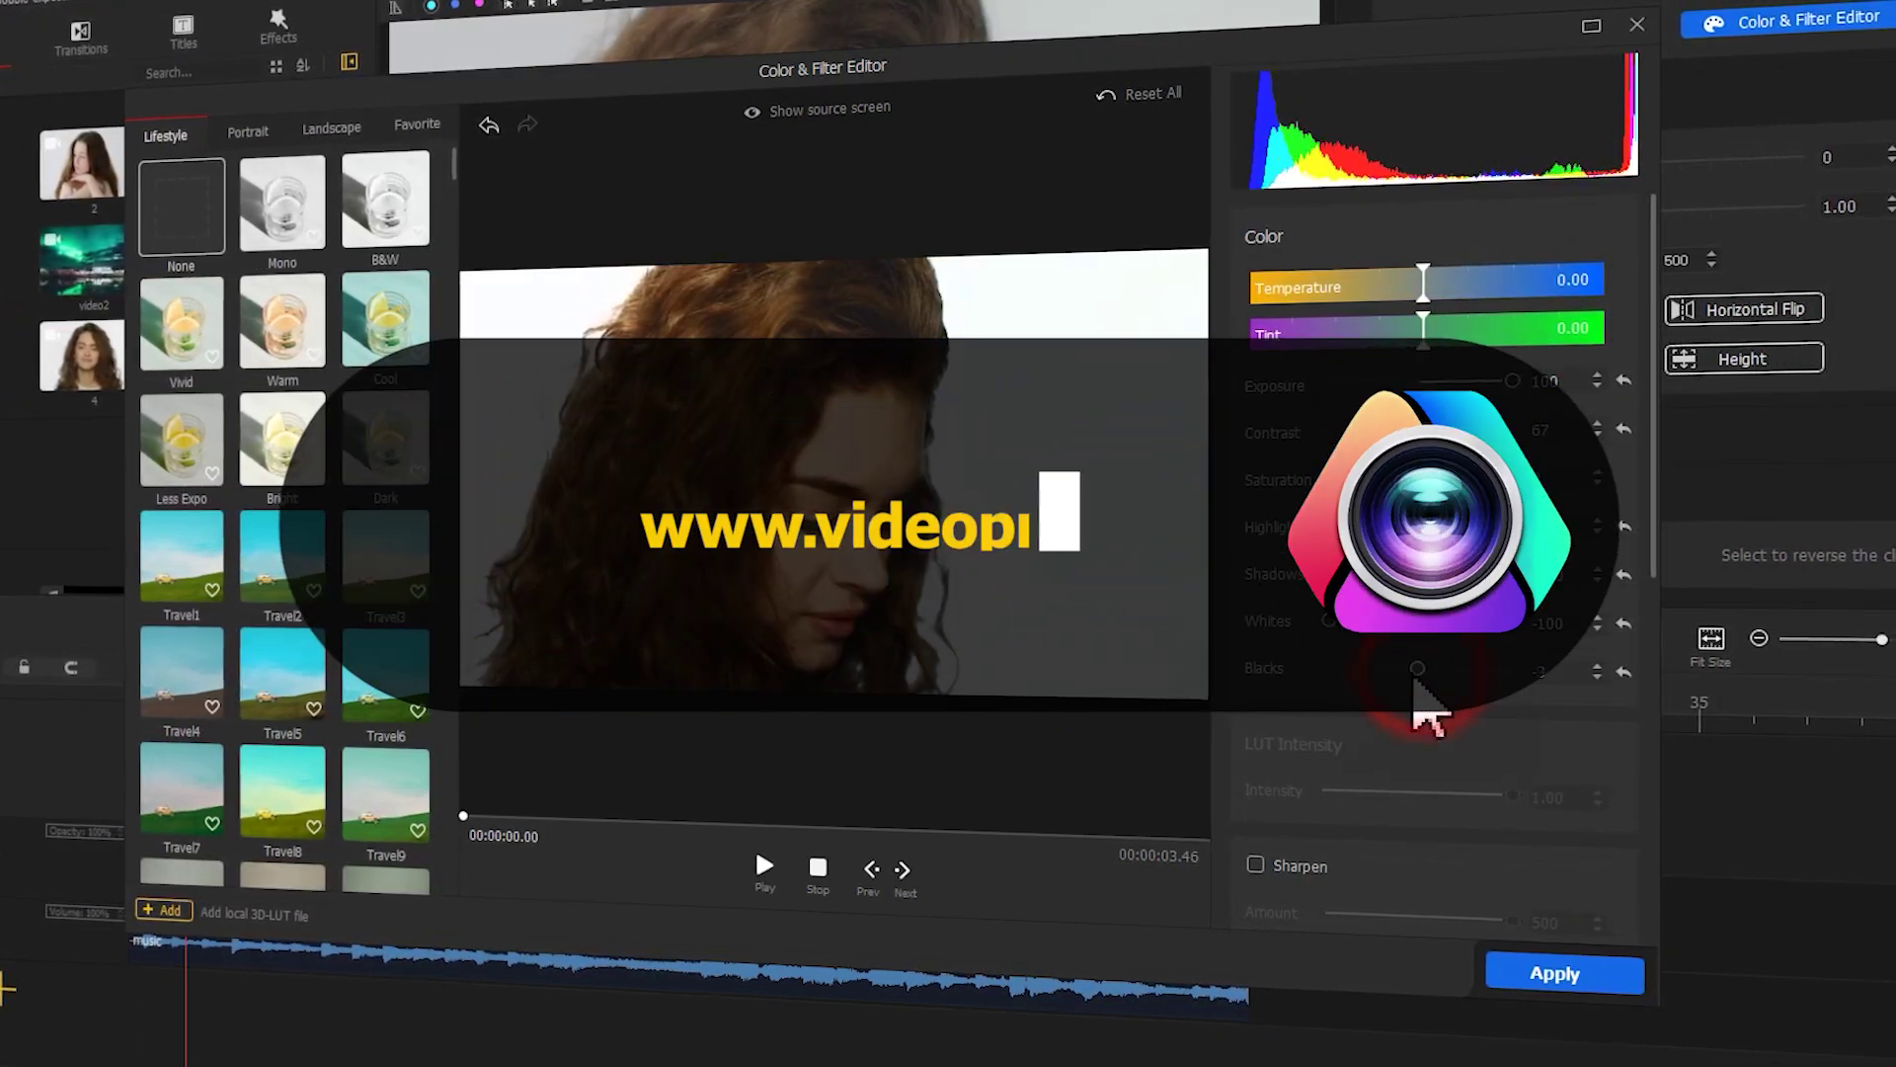
pyautogui.moveTo(1425, 683); pyautogui.dragTo(1270, 682)
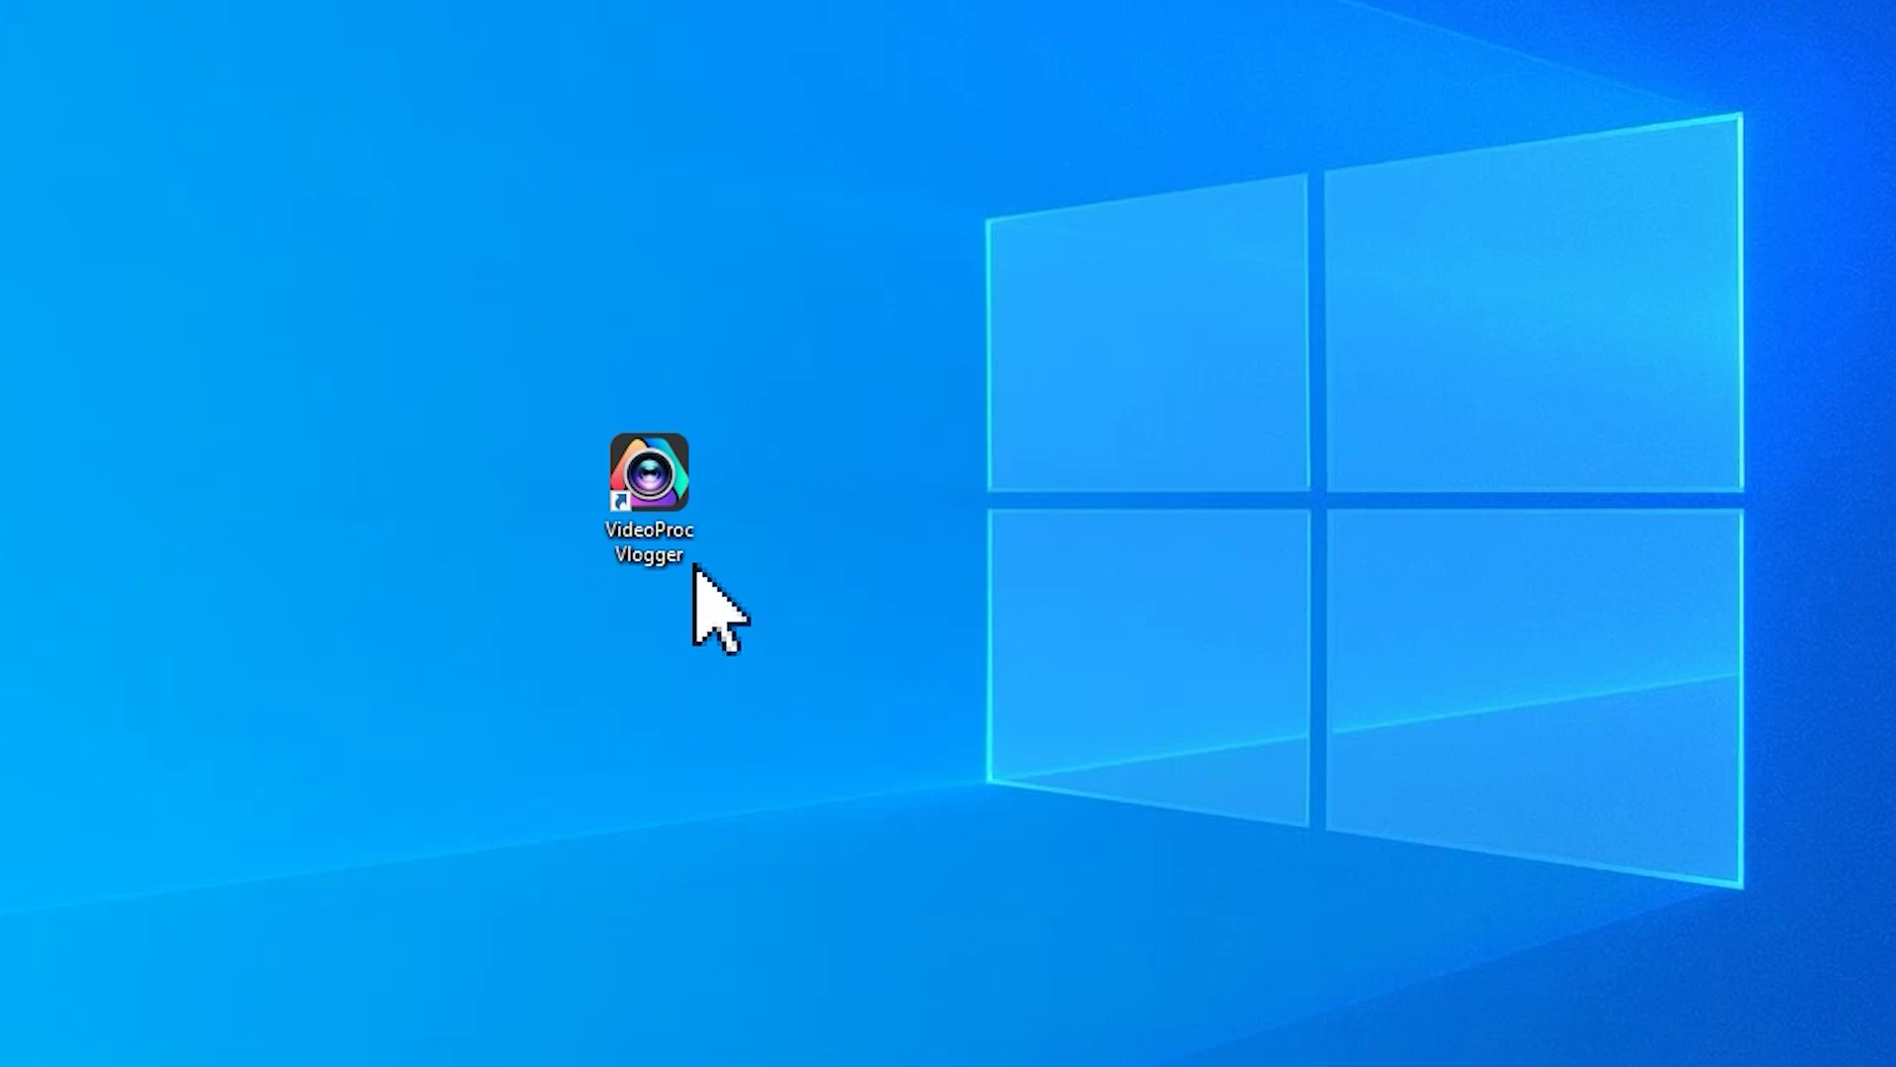
# Step: Launch VideoProc Vlogger and create a new project named 'double exposure effect'
pyautogui.doubleClick(649, 484)
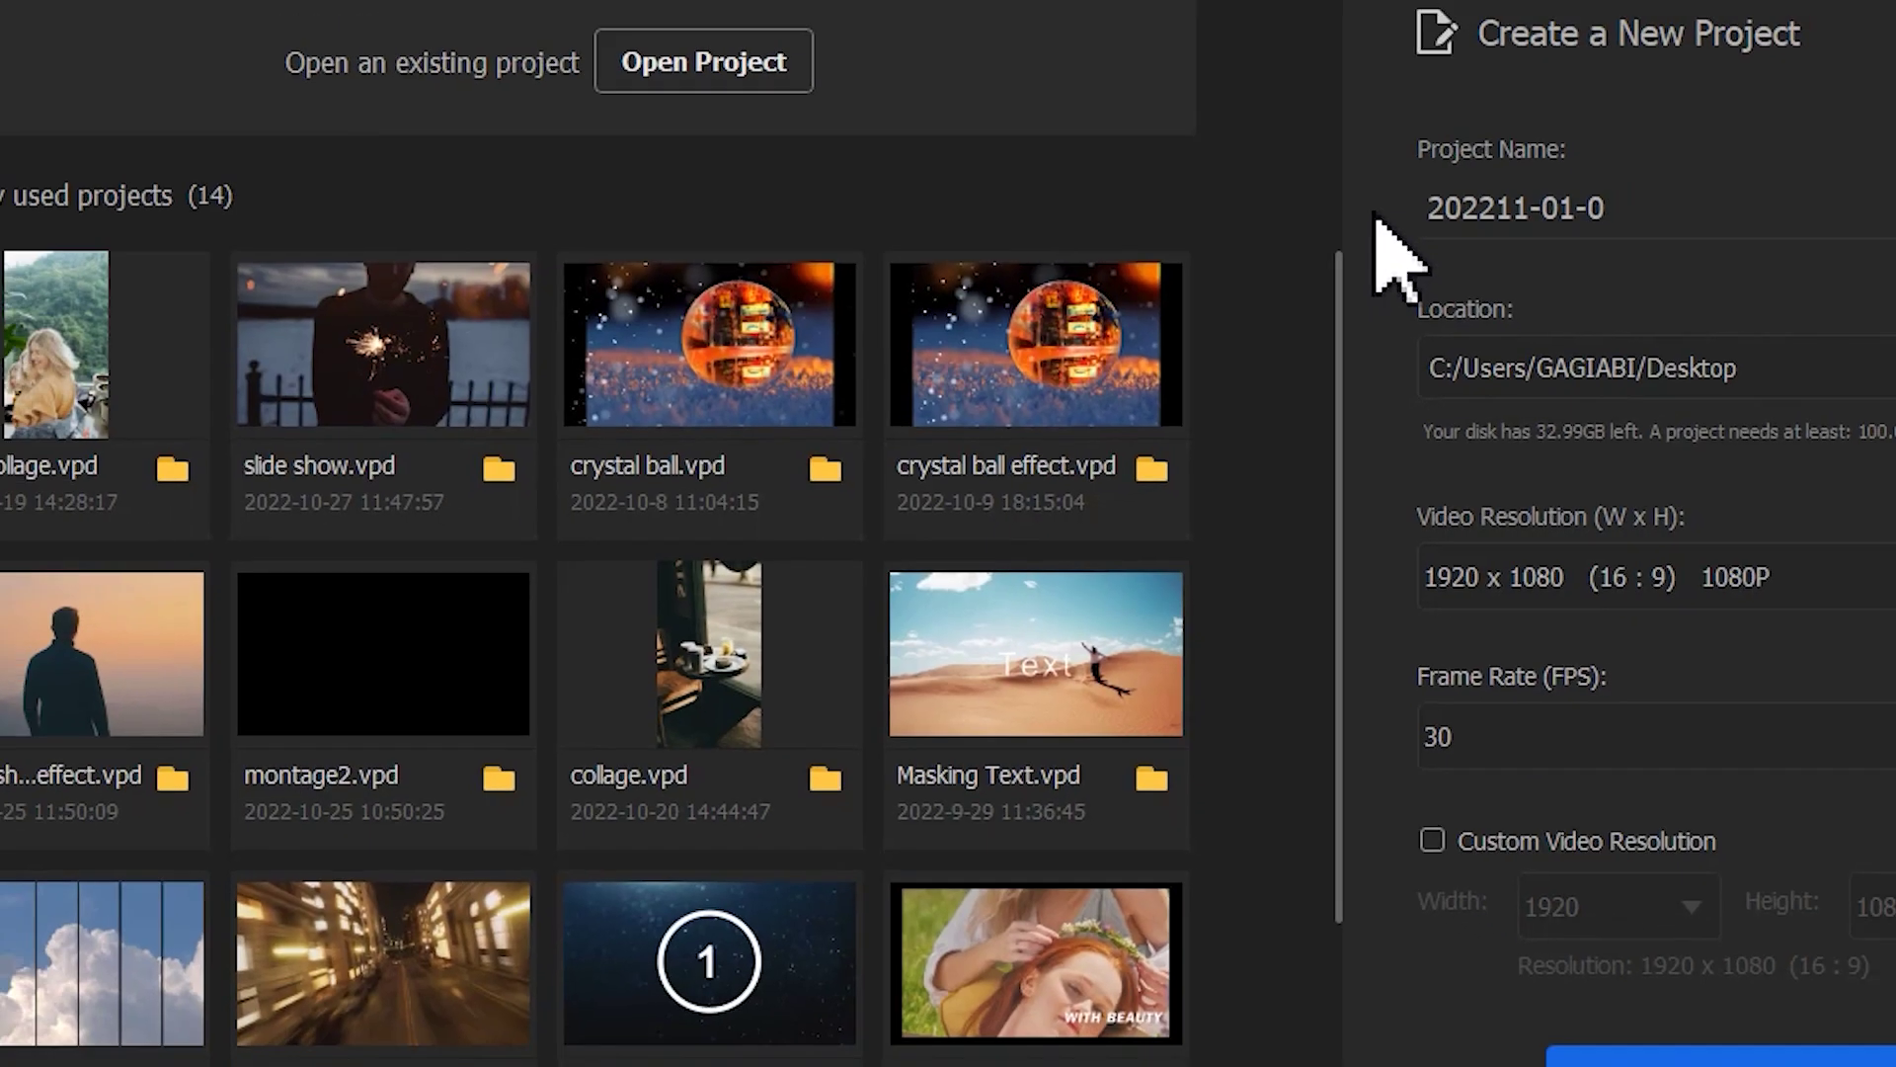
pyautogui.doubleClick(1487, 285)
pyautogui.write('double exposure effect')
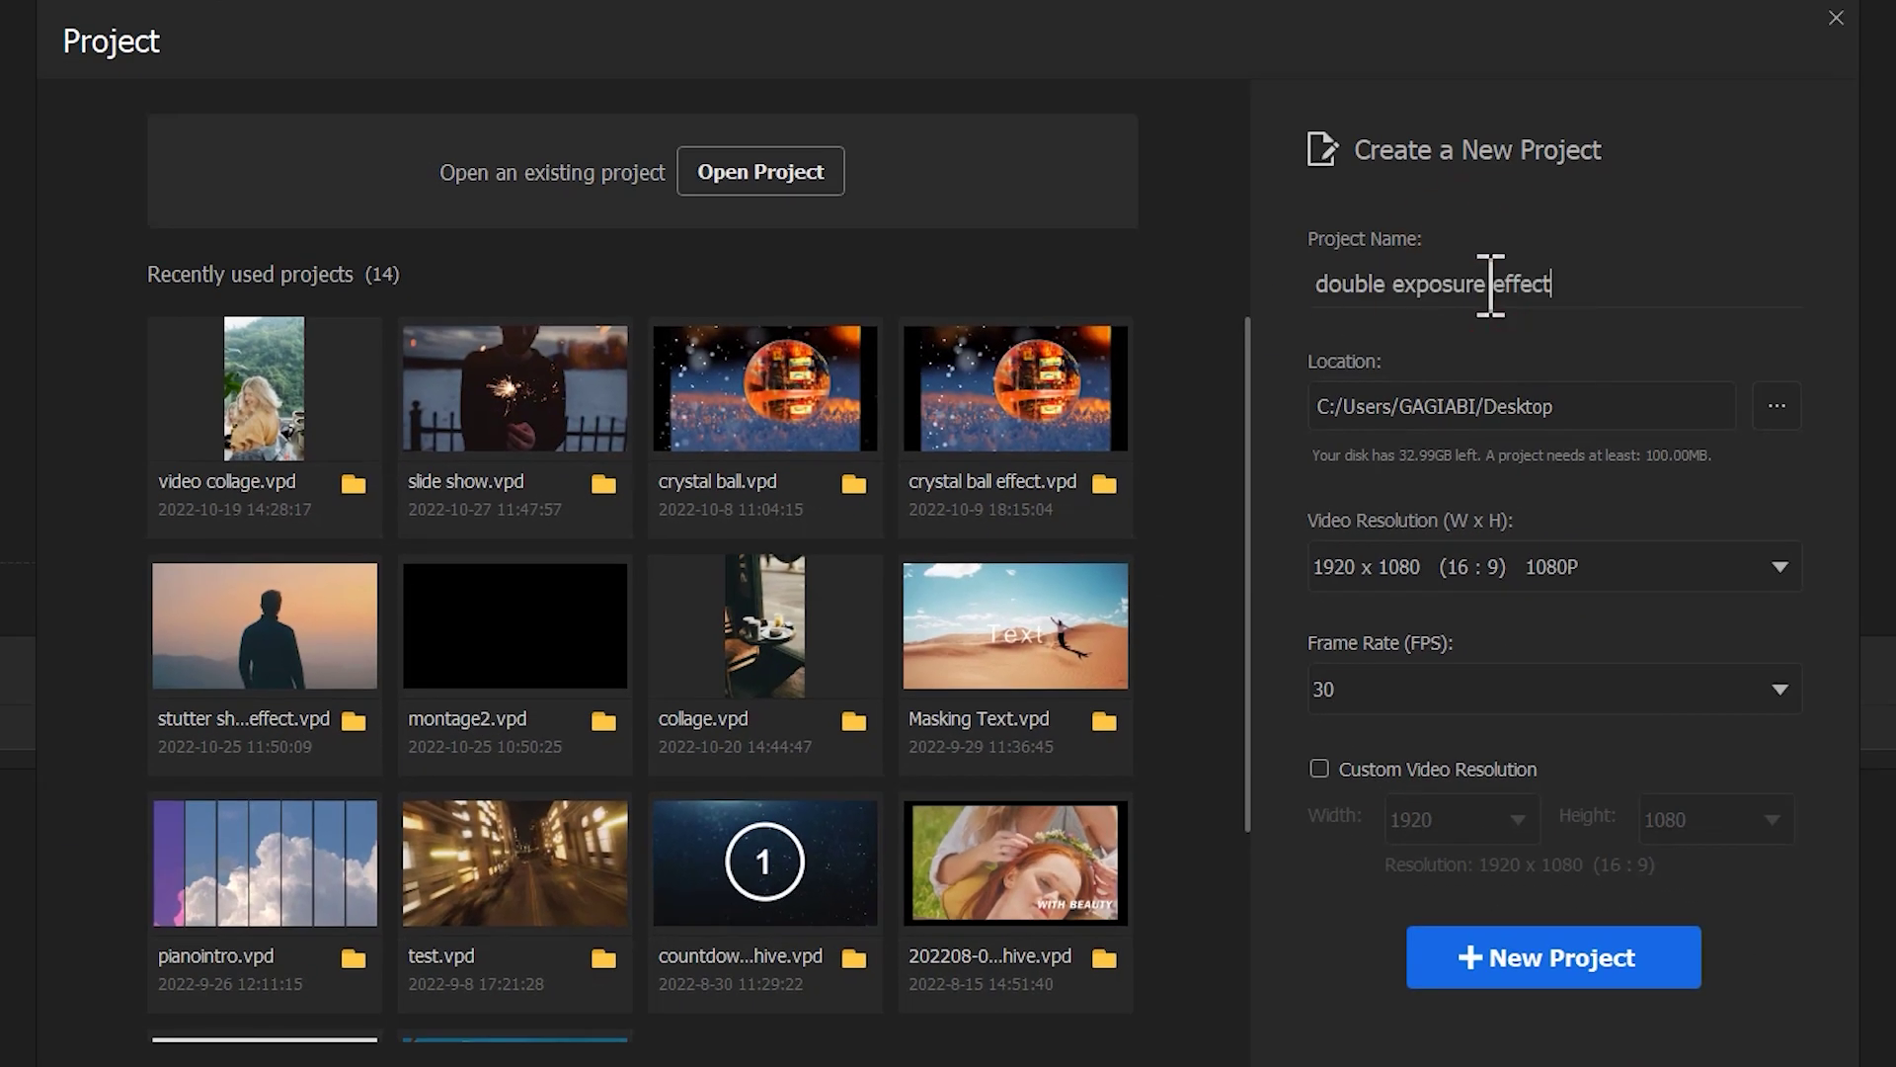
pyautogui.click(1572, 956)
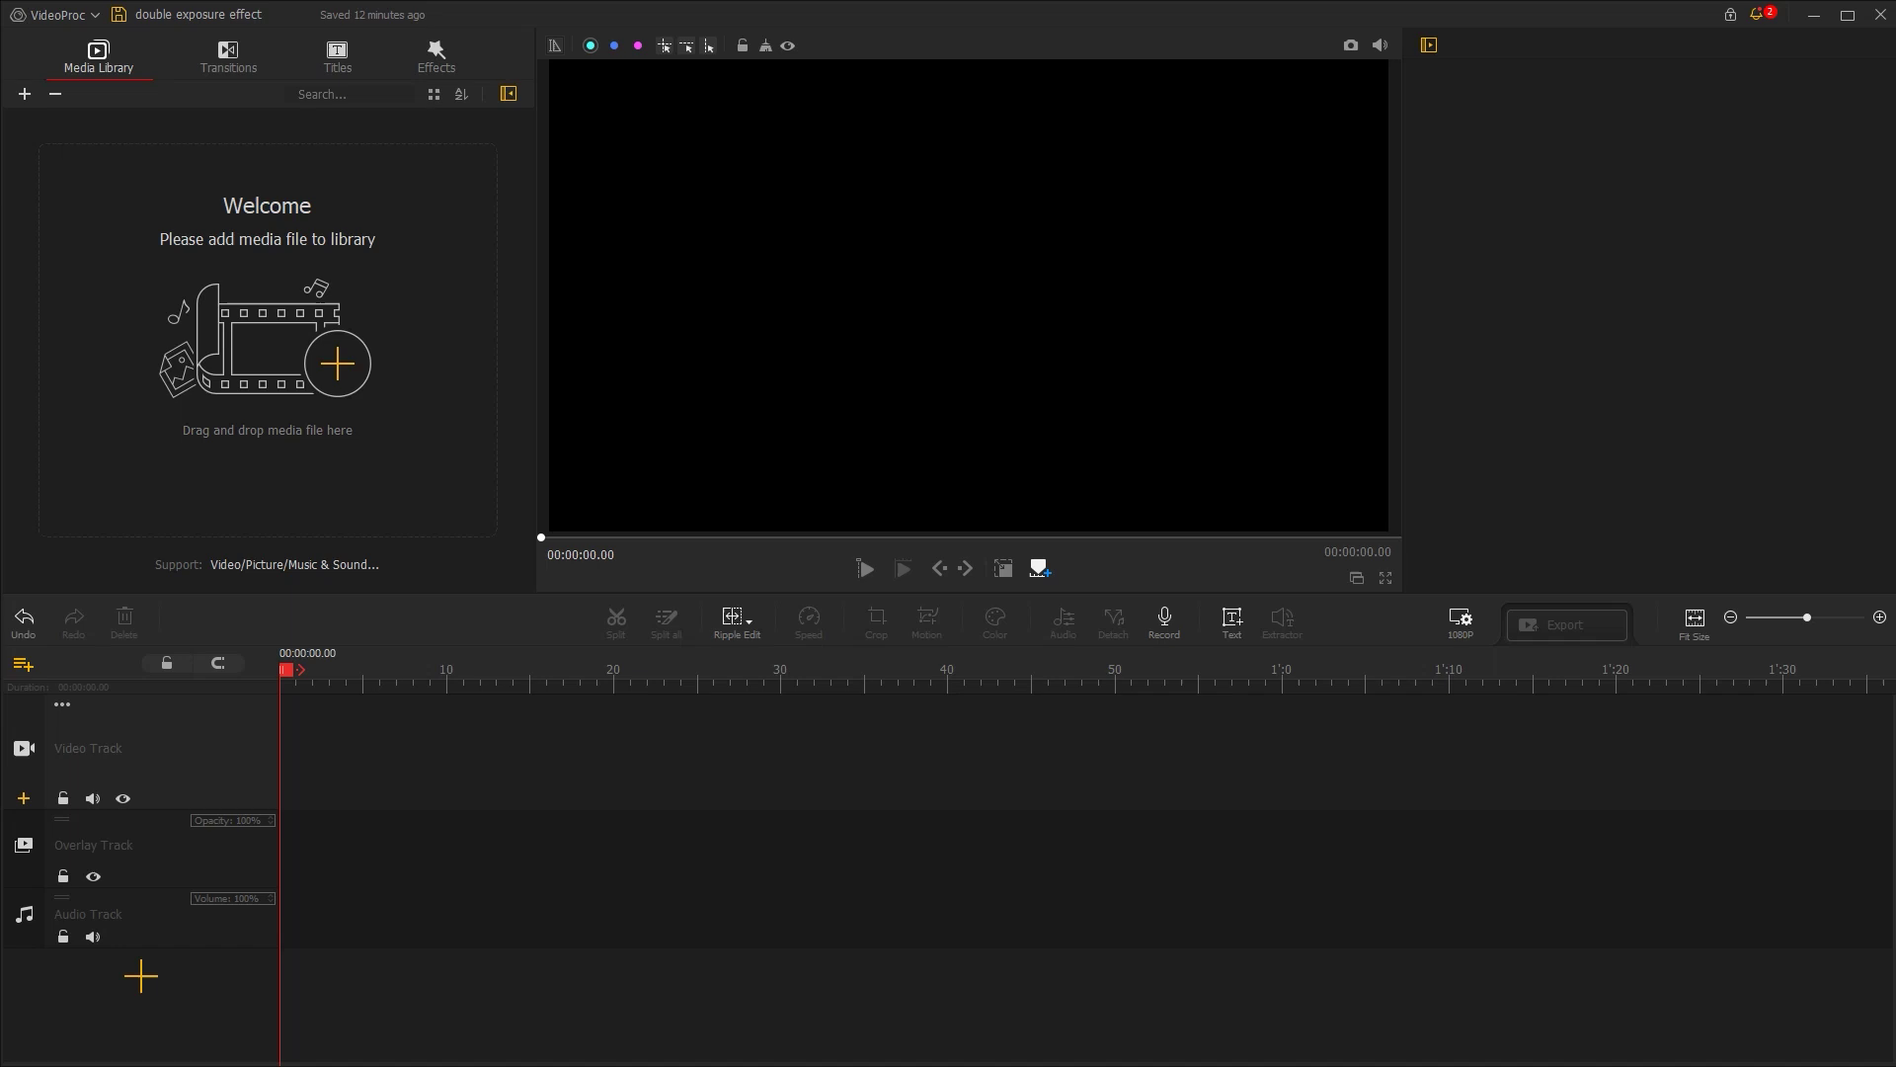
# Step: Import the video files into the media library and put the music on the audio track
pyautogui.moveTo(123, 617); pyautogui.dragTo(306, 447)
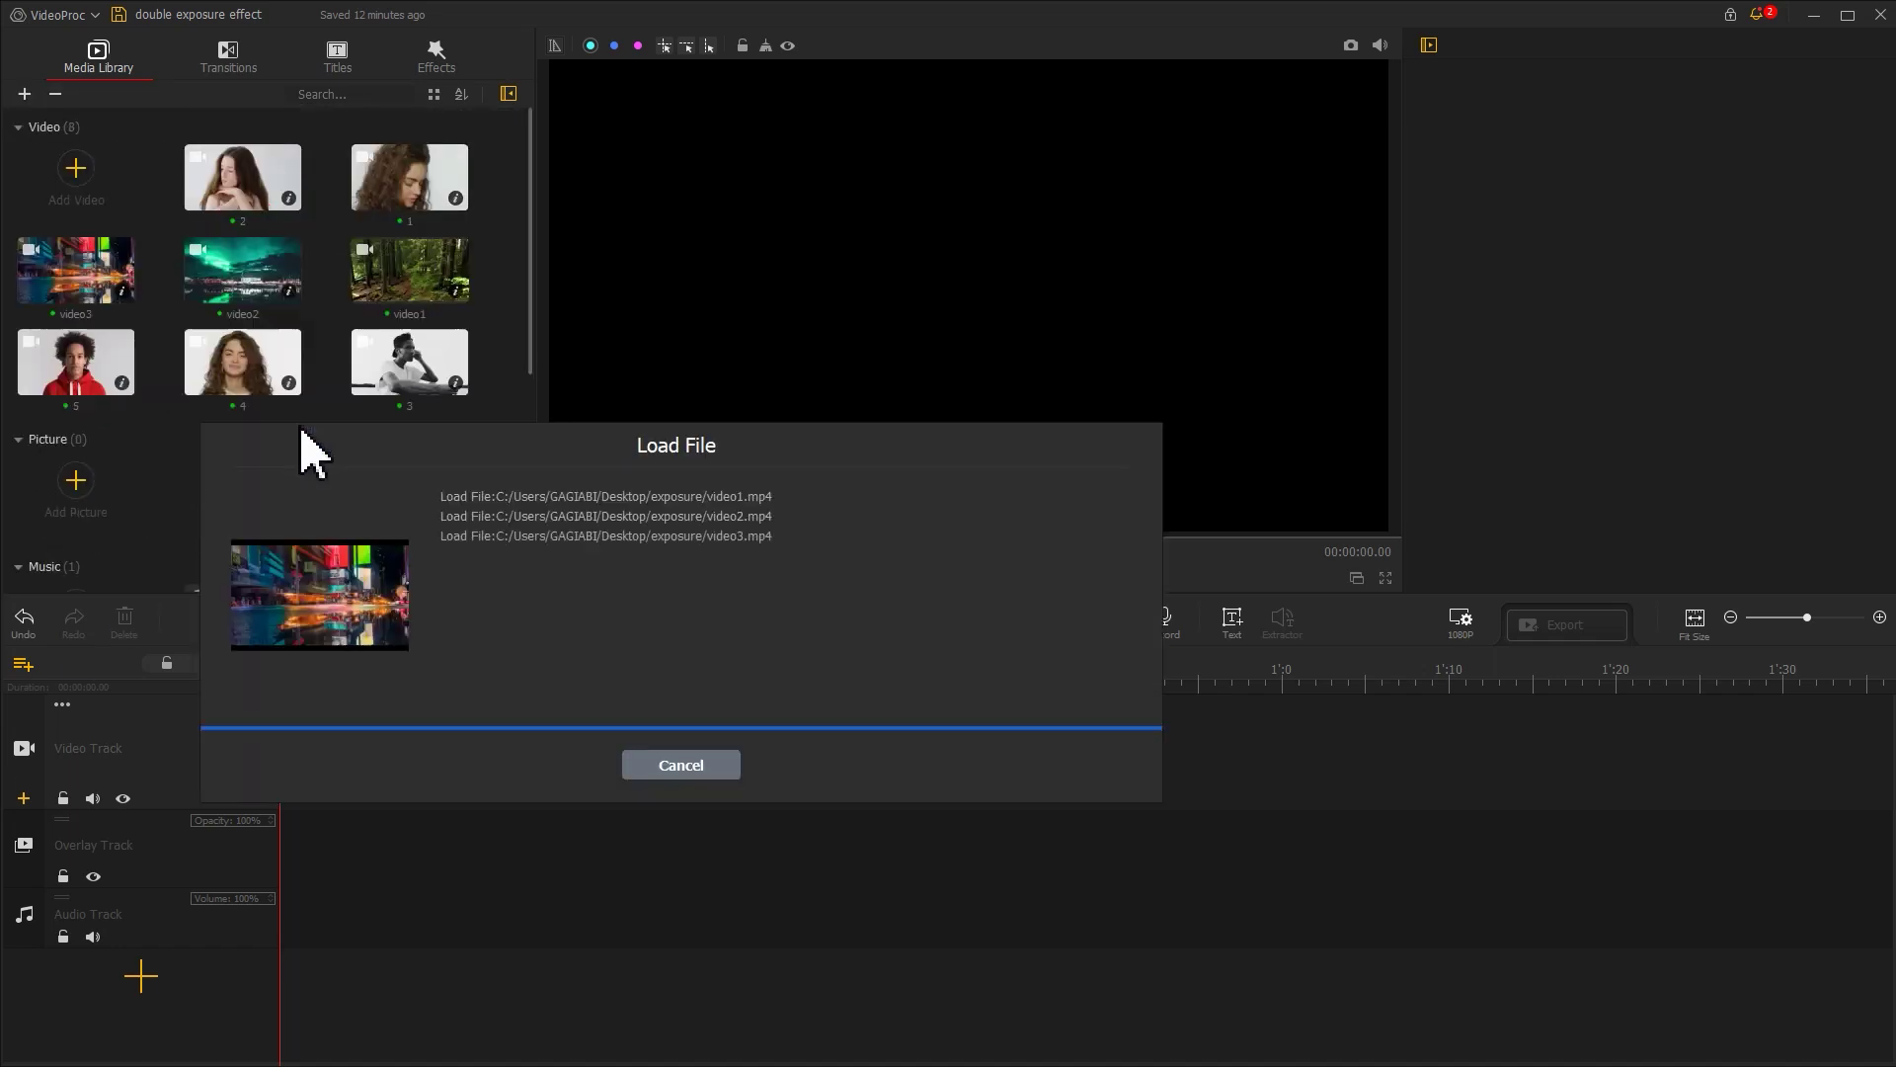
pyautogui.scroll(-3, 311, 454)
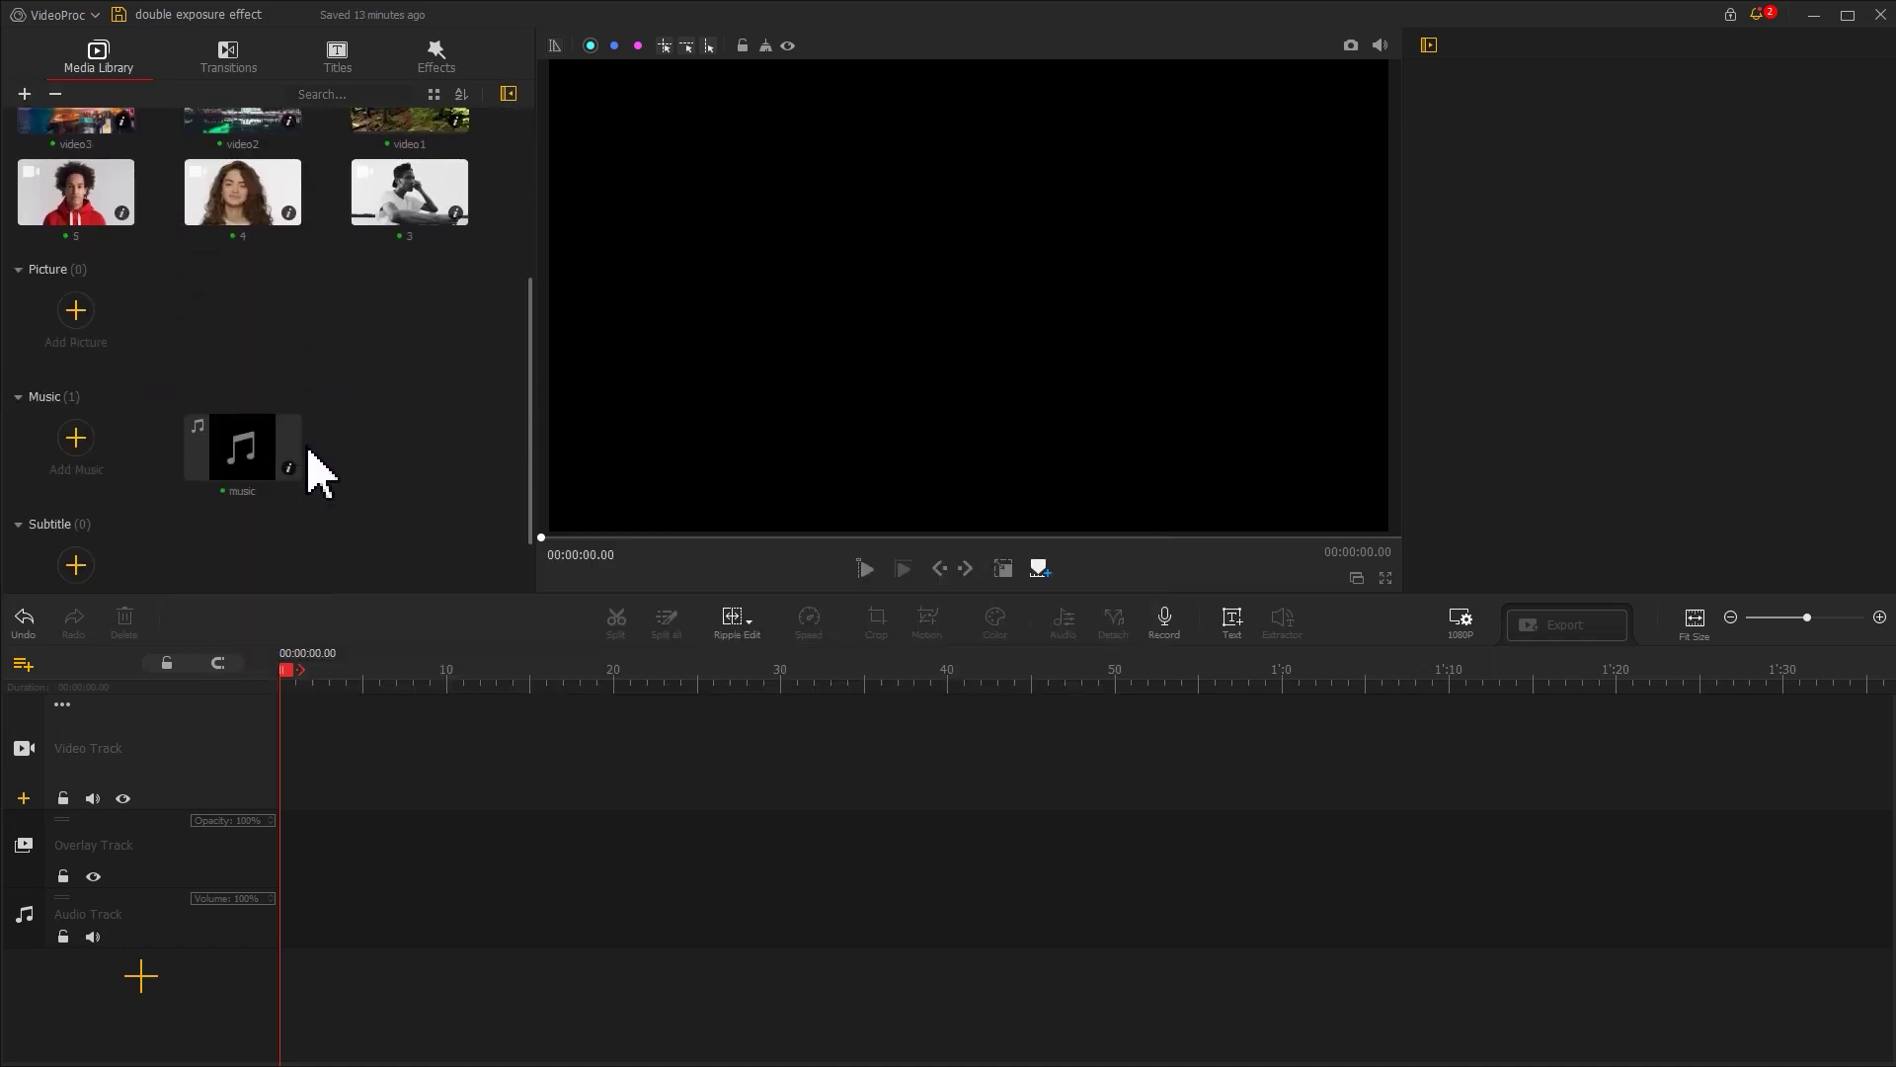
pyautogui.moveTo(250, 484); pyautogui.dragTo(286, 973)
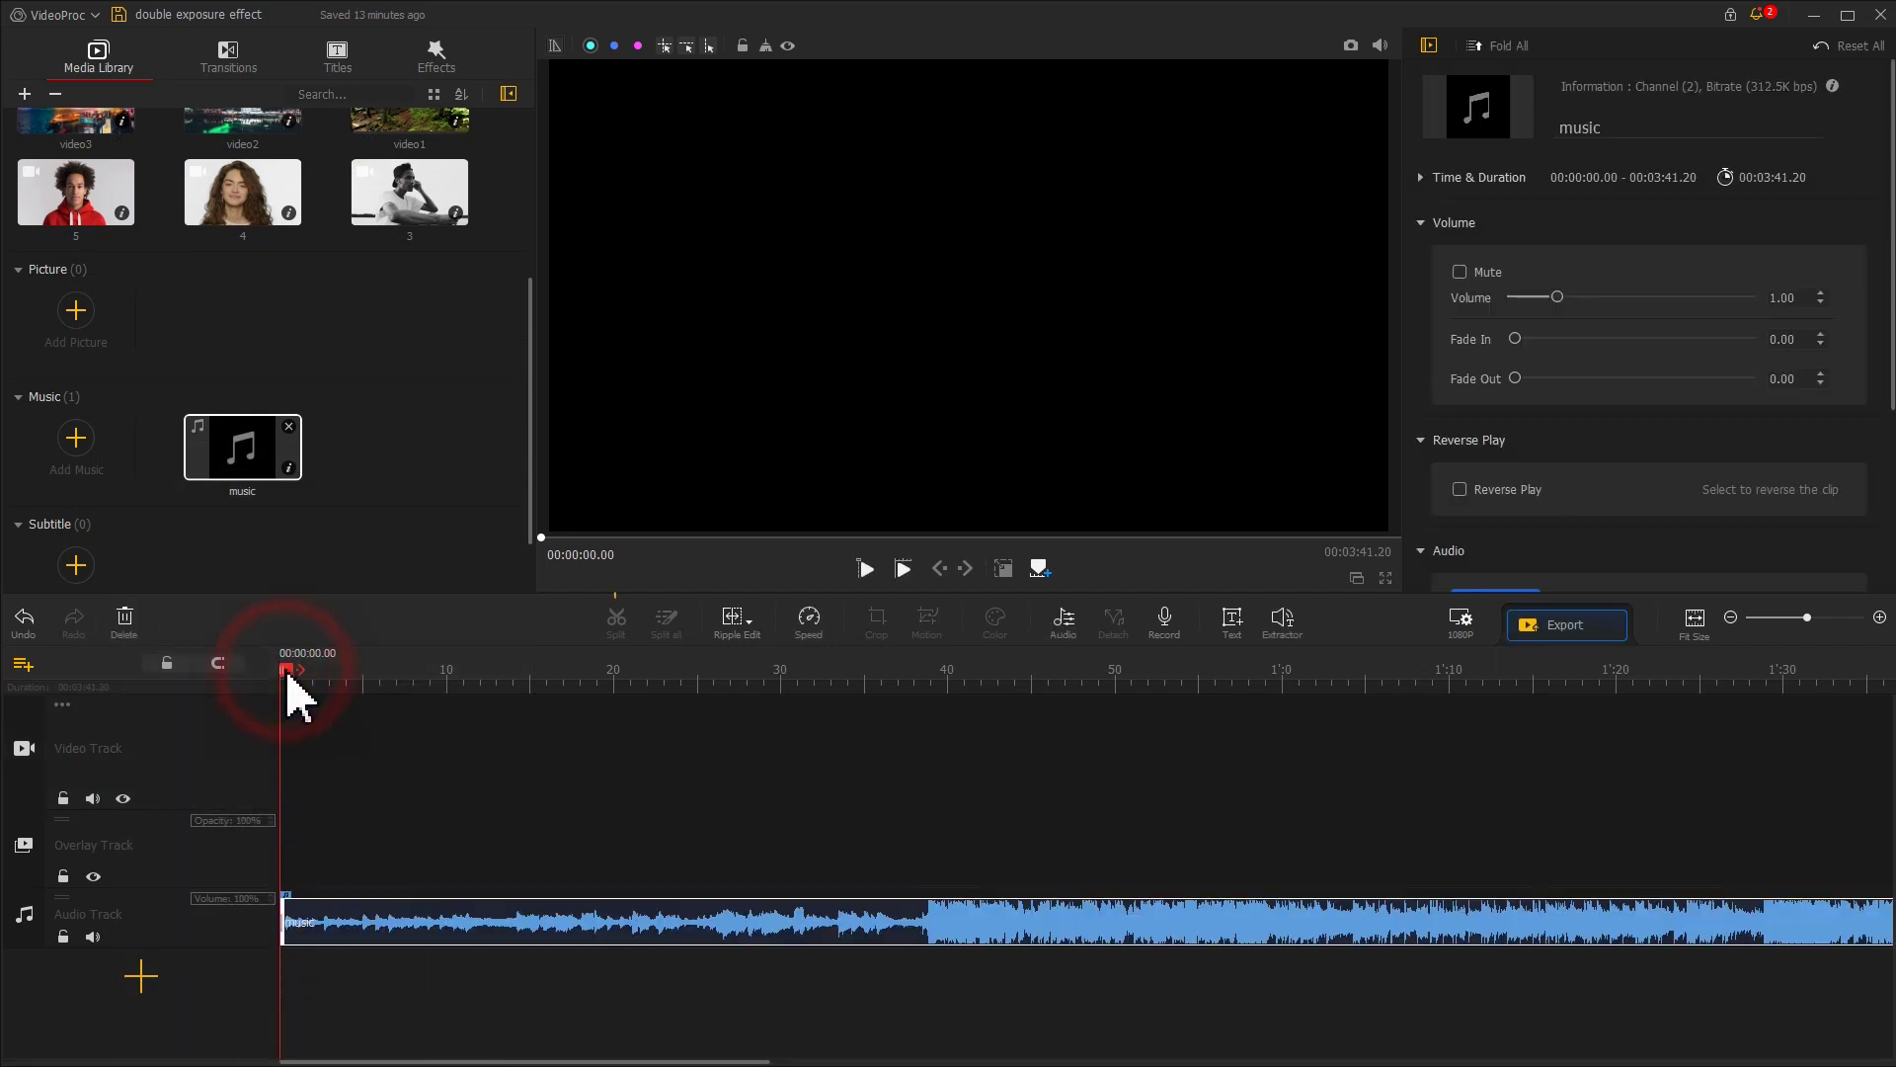
# Step: Split the music at 00:00:26.16 and delete the trailing piece
pyautogui.moveTo(288, 675); pyautogui.dragTo(724, 681)
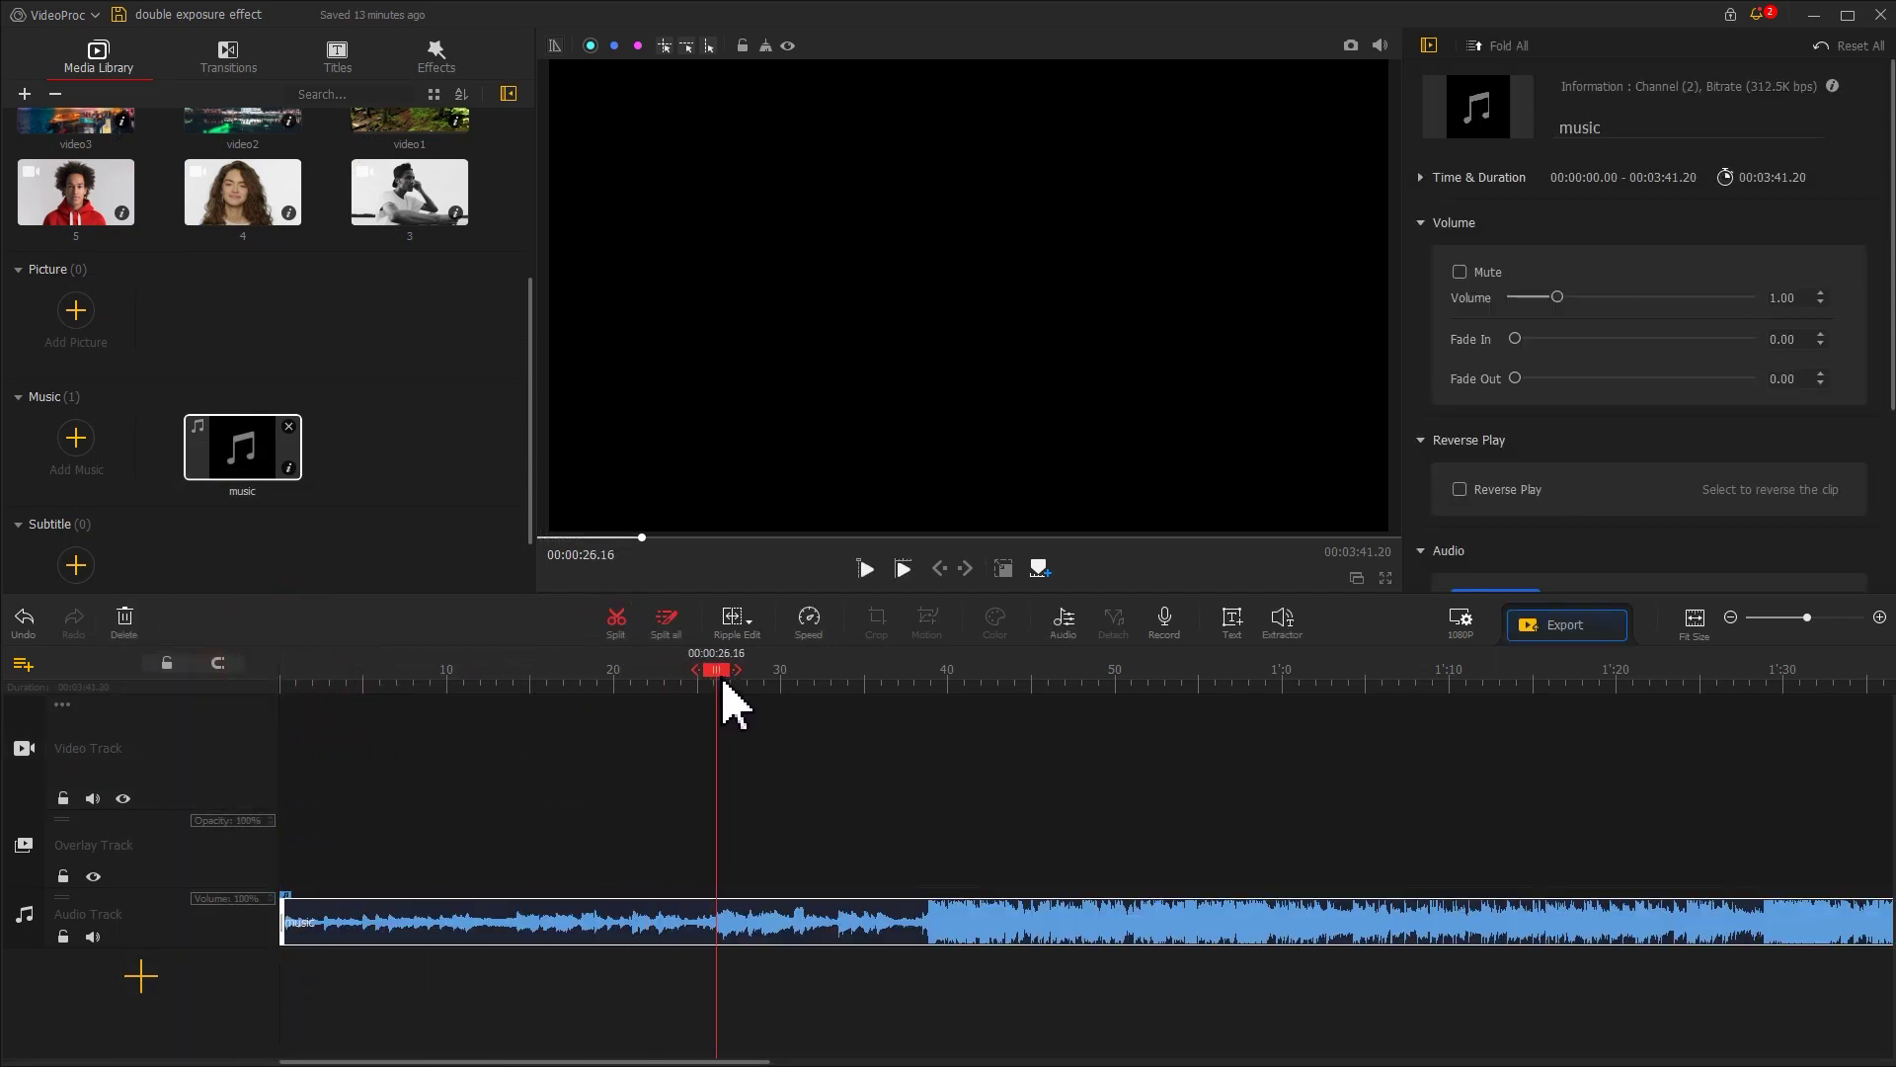
pyautogui.click(621, 633)
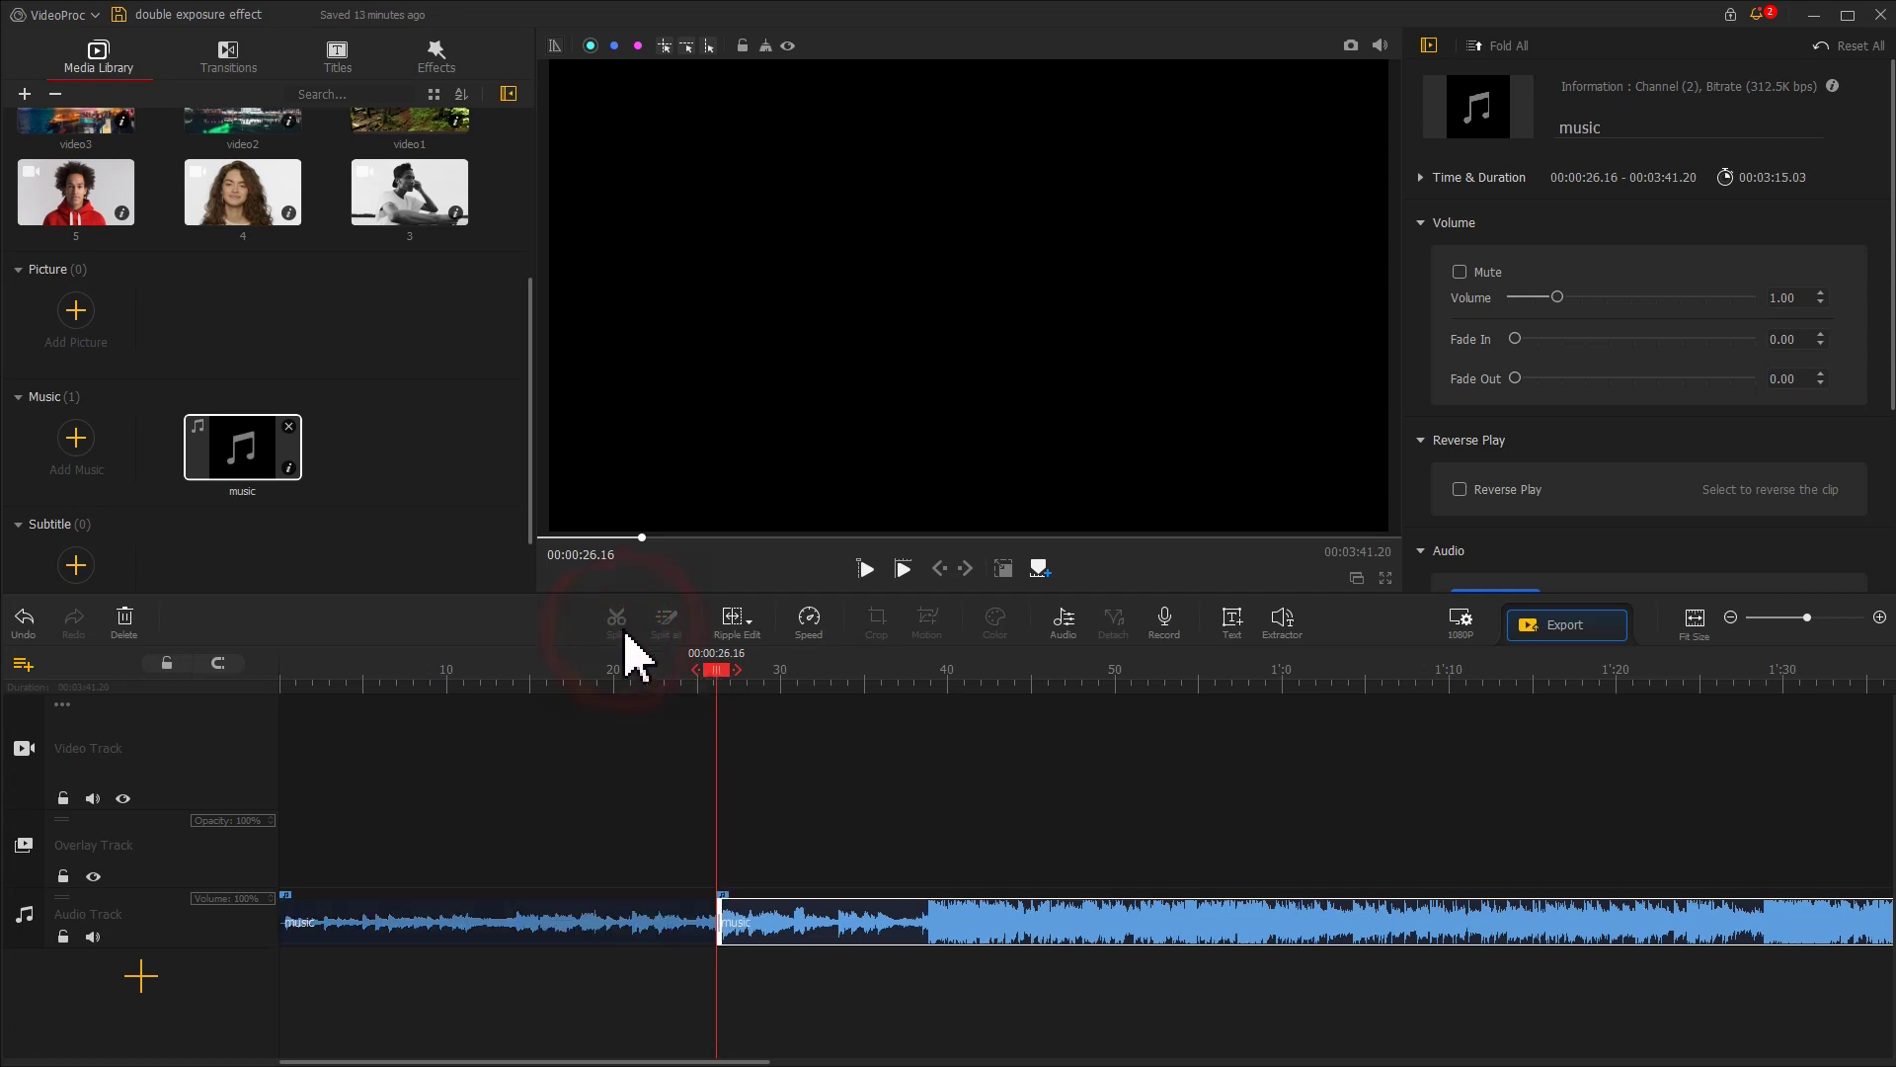
pyautogui.click(790, 920)
pyautogui.press('Delete')
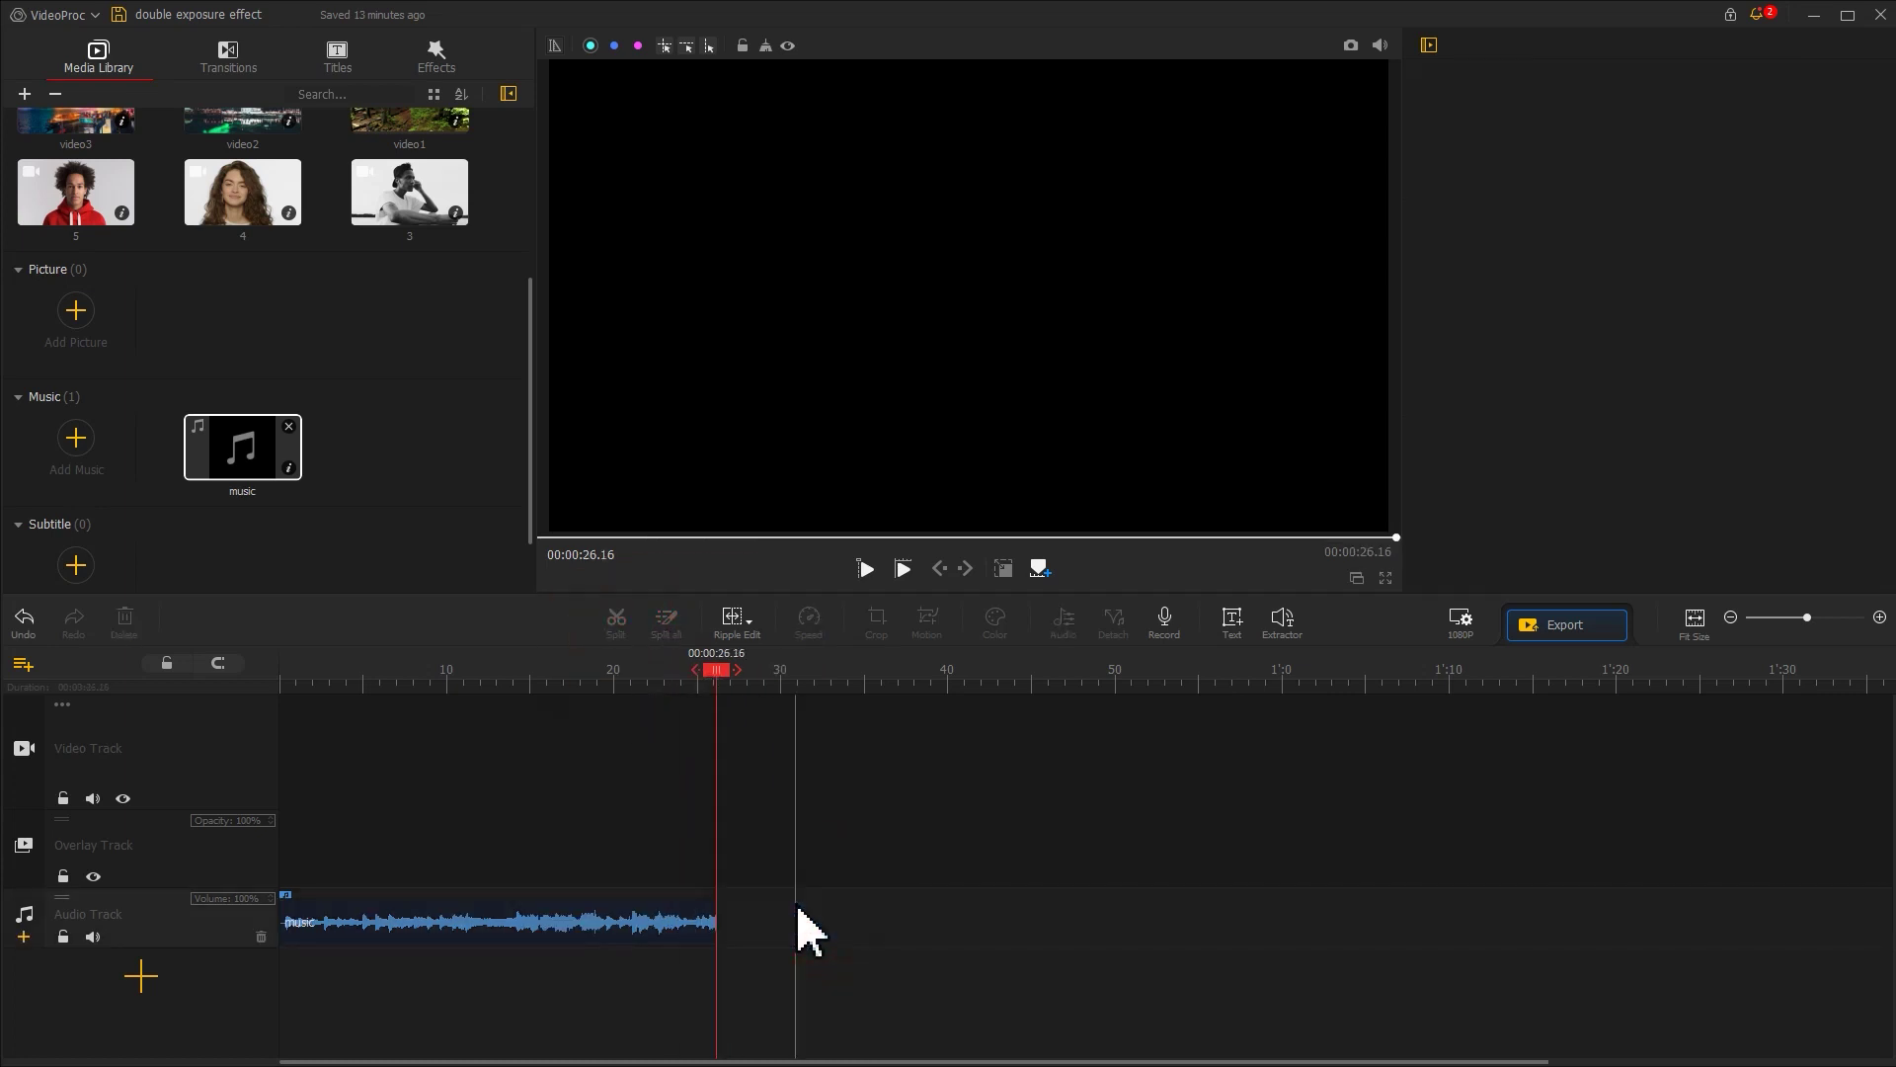
pyautogui.click(686, 928)
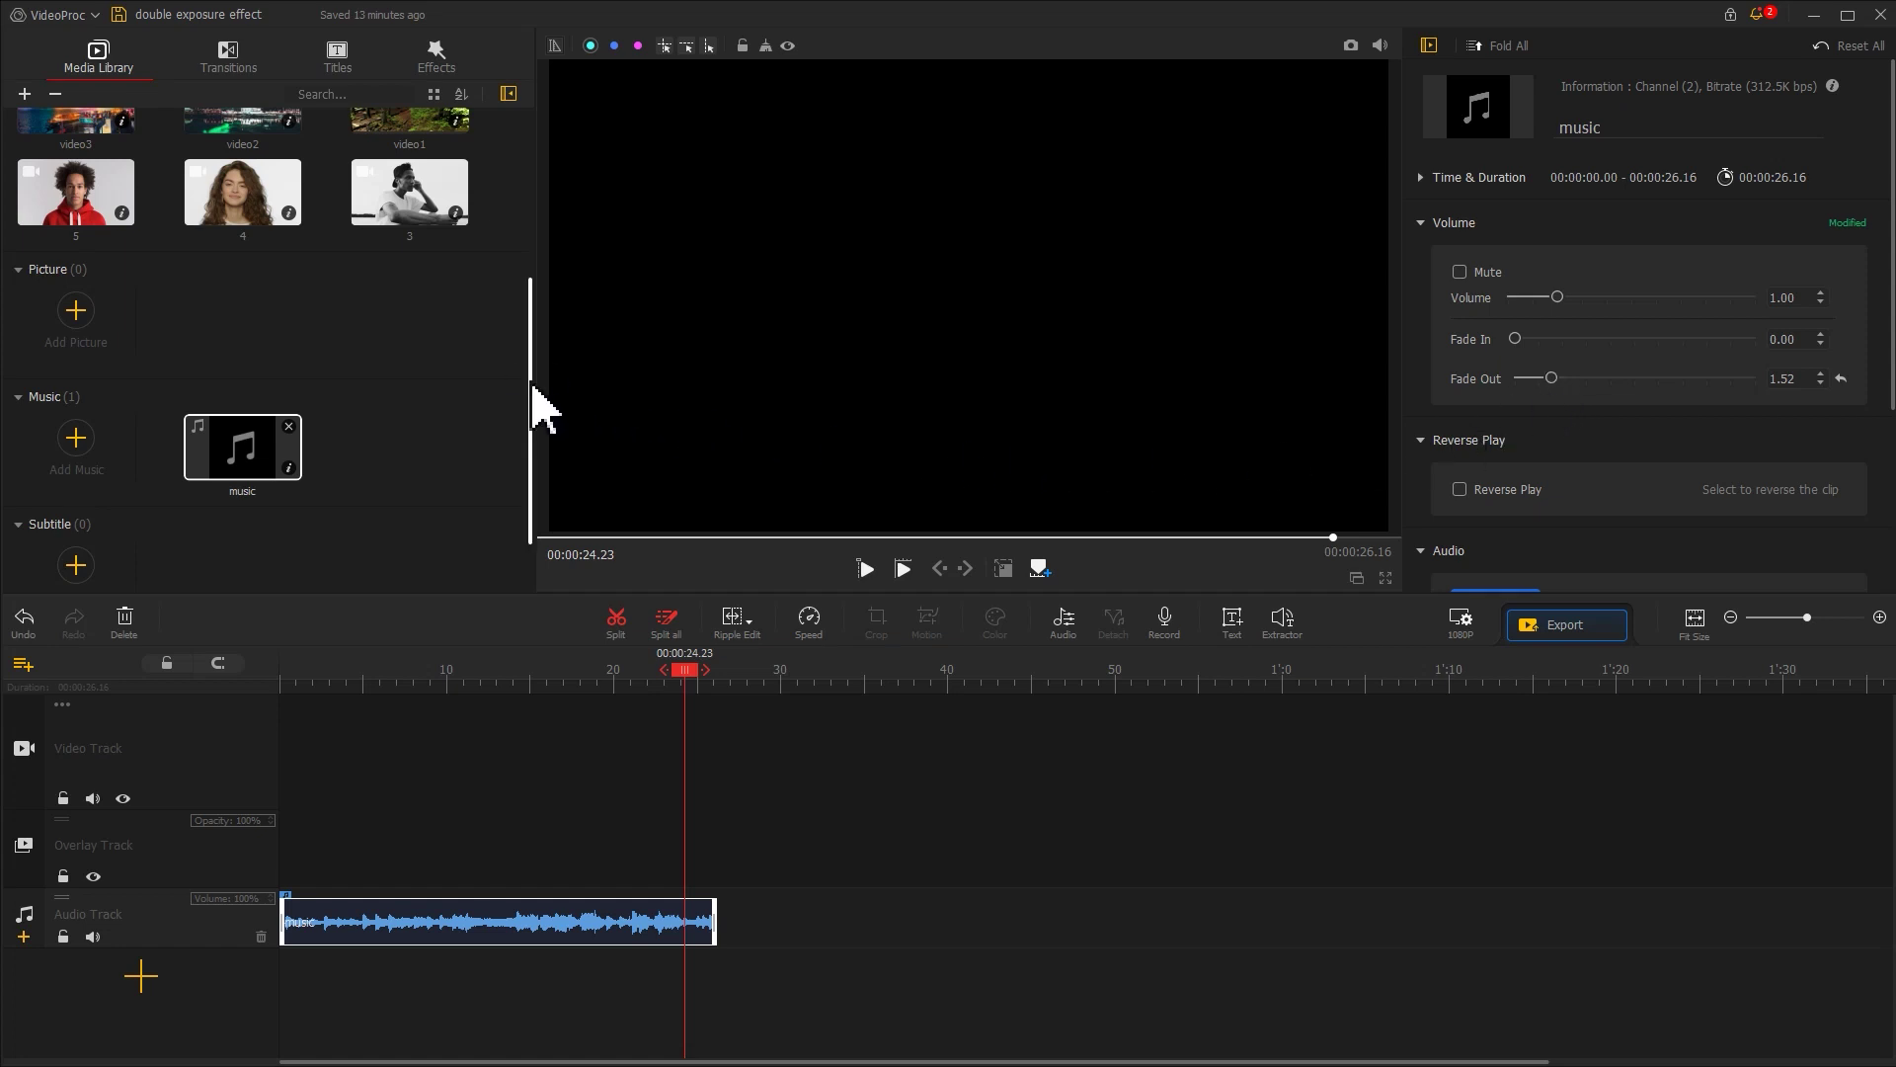
# Step: Place clip 1 at the start of the video track with clip 2 after it
pyautogui.moveTo(532, 385); pyautogui.dragTo(550, 193)
pyautogui.moveTo(409, 178); pyautogui.dragTo(286, 726)
pyautogui.moveTo(247, 183); pyautogui.dragTo(681, 746)
# Step: Add clips 3, 4 and 5 in sequence after clip 2 on the video track
pyautogui.moveTo(409, 375); pyautogui.dragTo(859, 735)
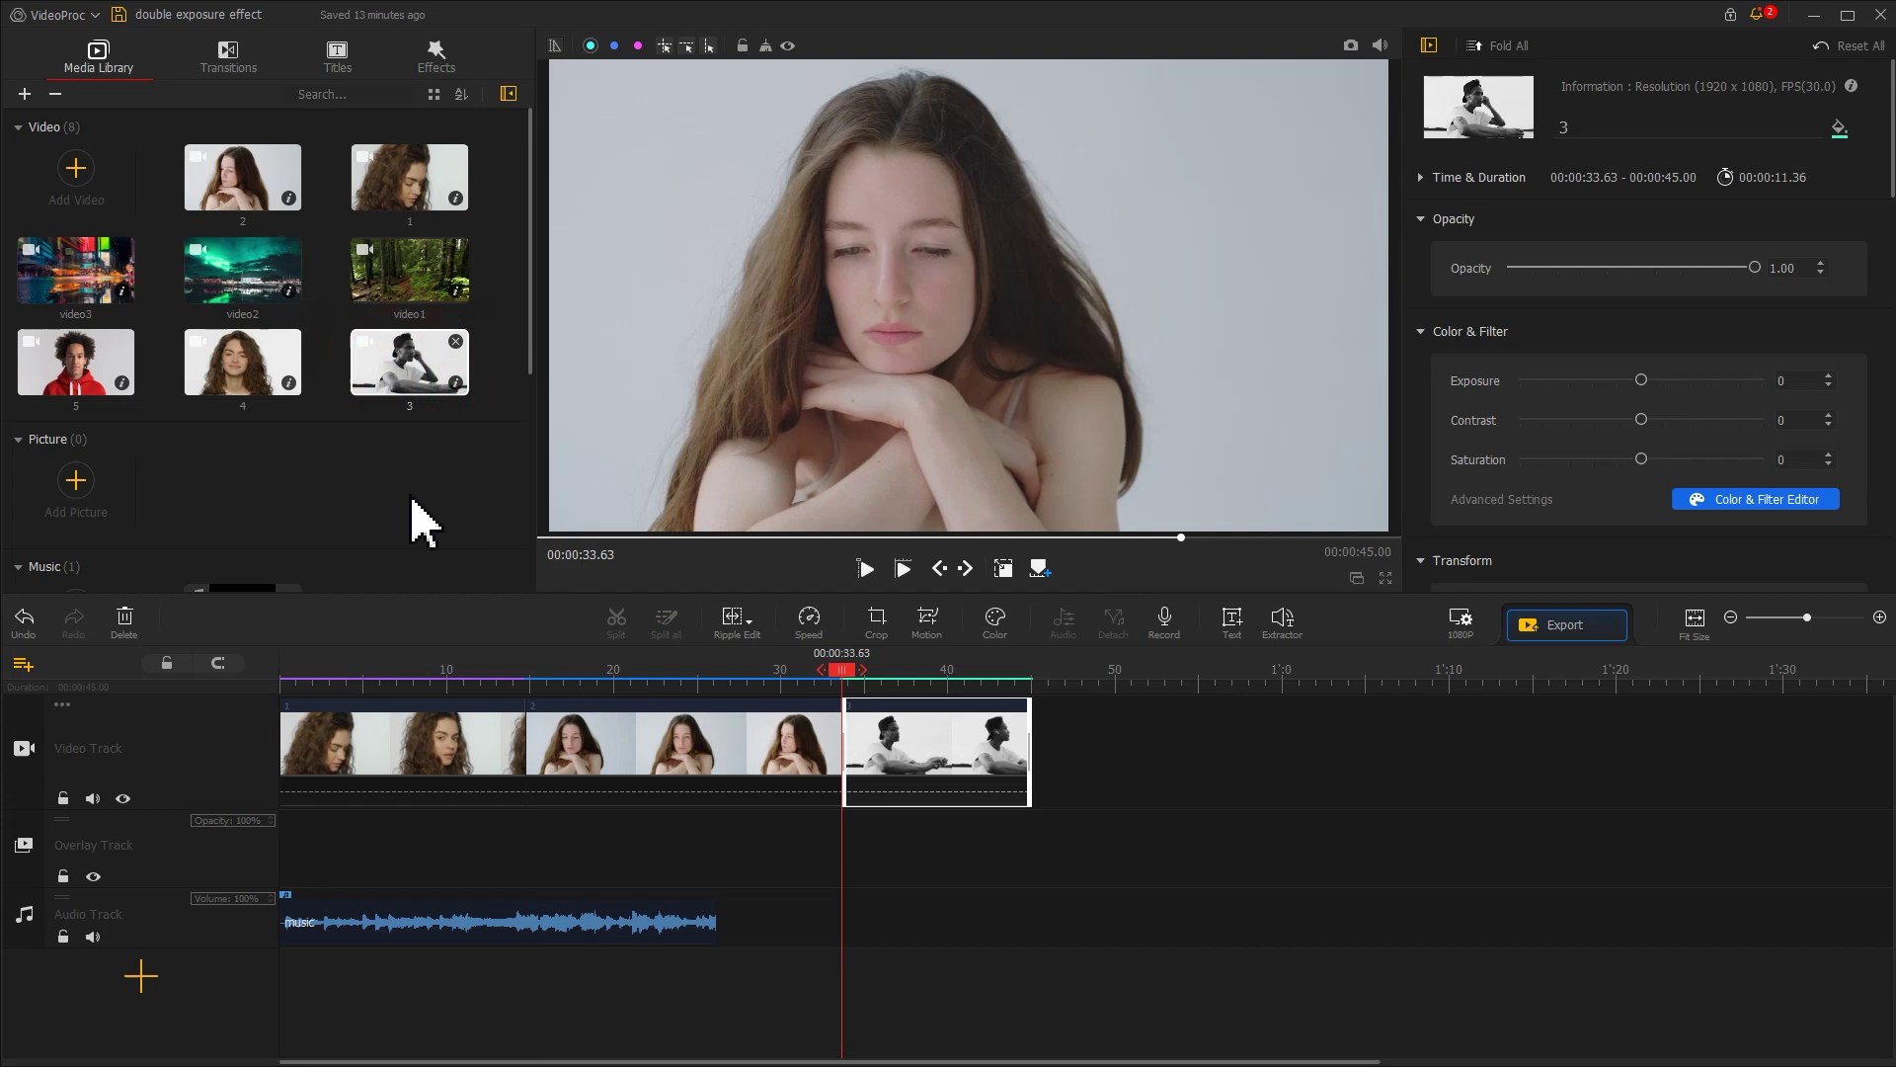
pyautogui.moveTo(251, 376); pyautogui.dragTo(1175, 736)
pyautogui.moveTo(116, 395); pyautogui.dragTo(1580, 729)
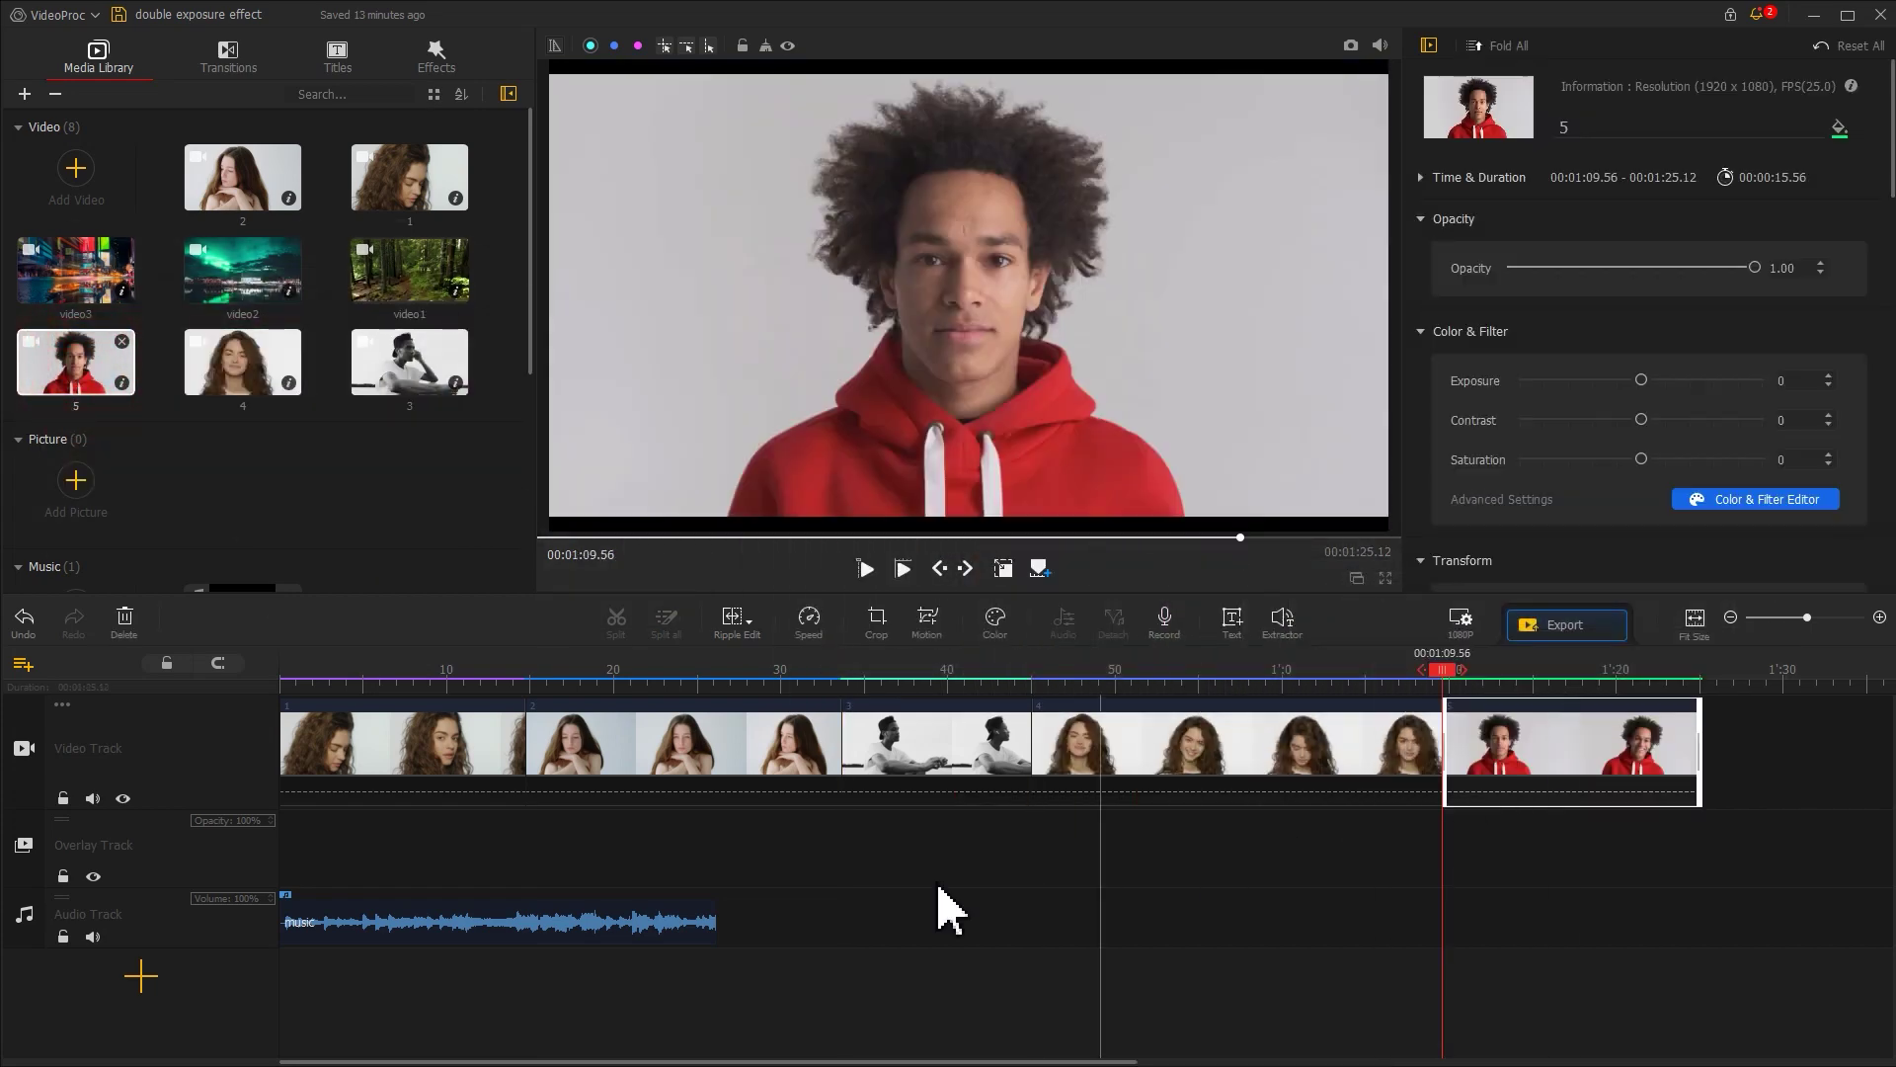
# Step: Trim clip 1 to end at 00:00:03.46 and clip 2 to end at 6.76 seconds
pyautogui.click(326, 676)
pyautogui.scroll(5, 361, 706)
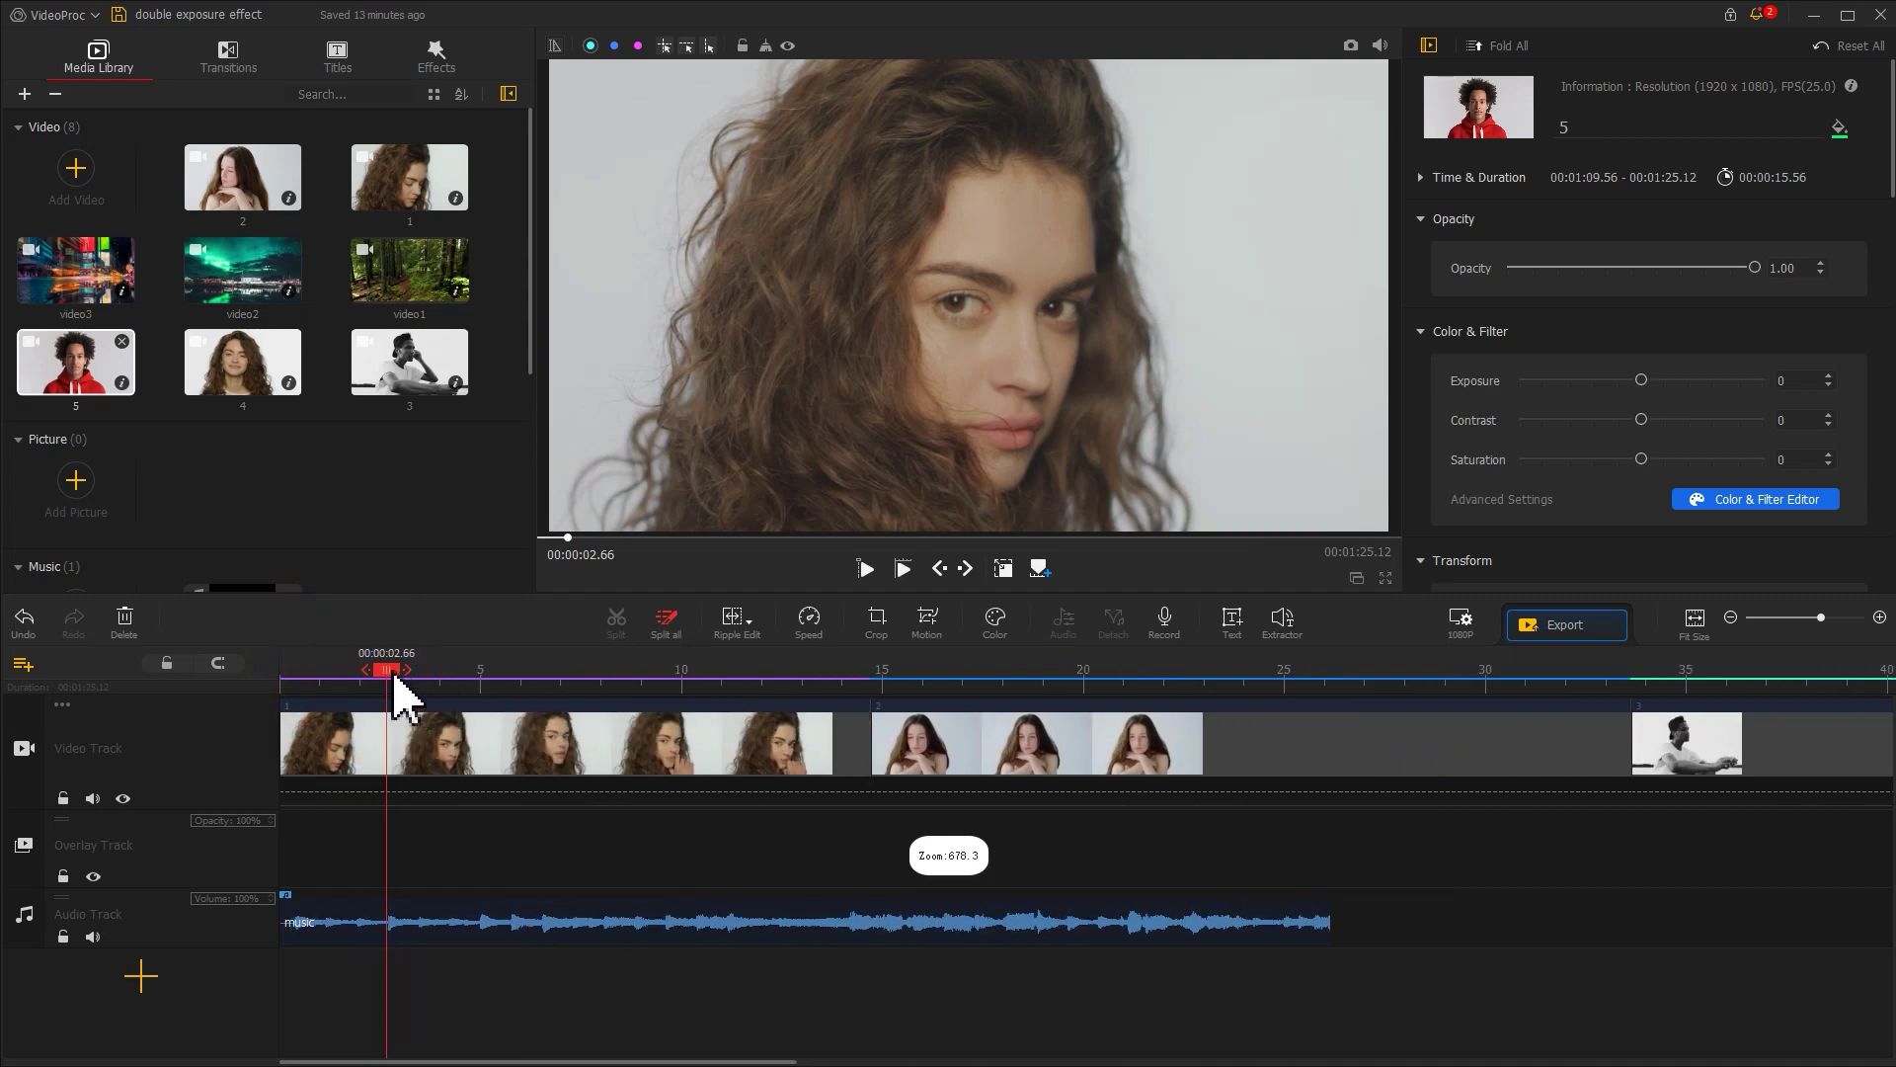
pyautogui.click(419, 681)
pyautogui.click(809, 756)
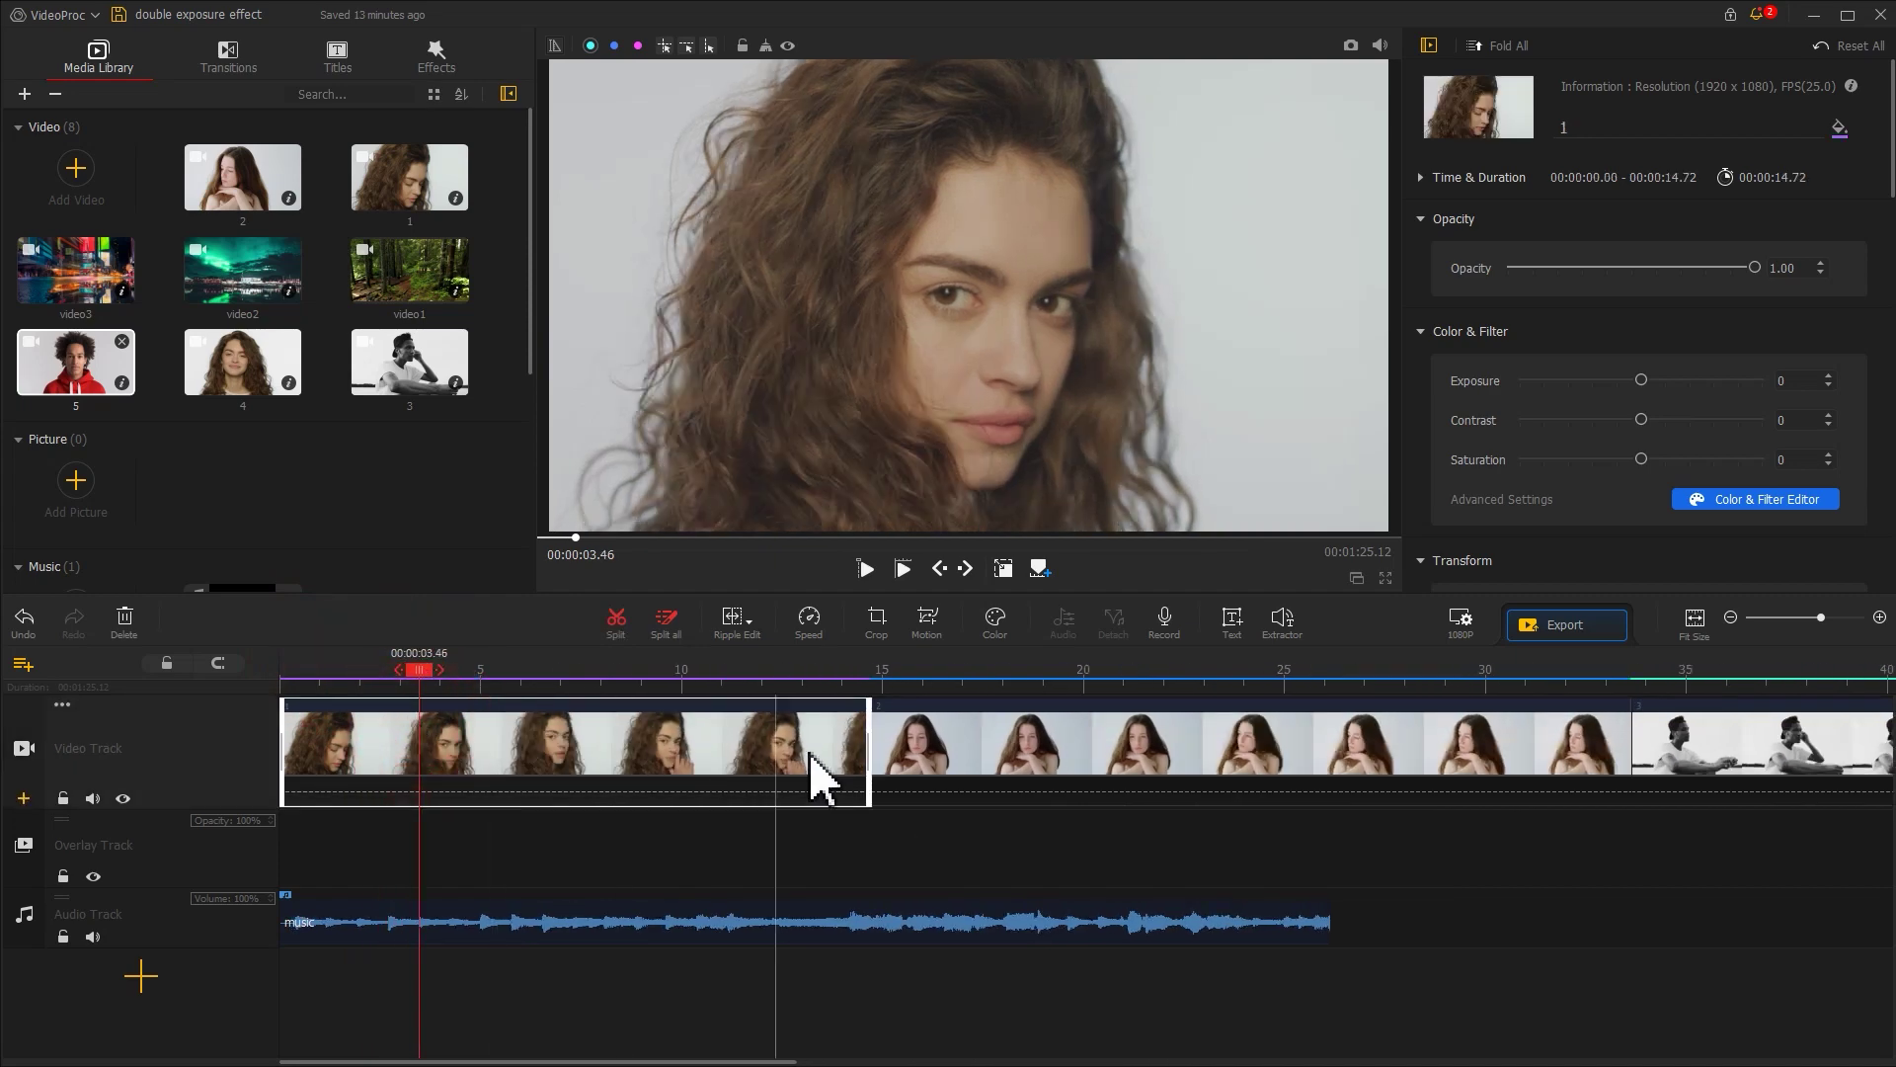
pyautogui.moveTo(868, 762); pyautogui.dragTo(415, 762)
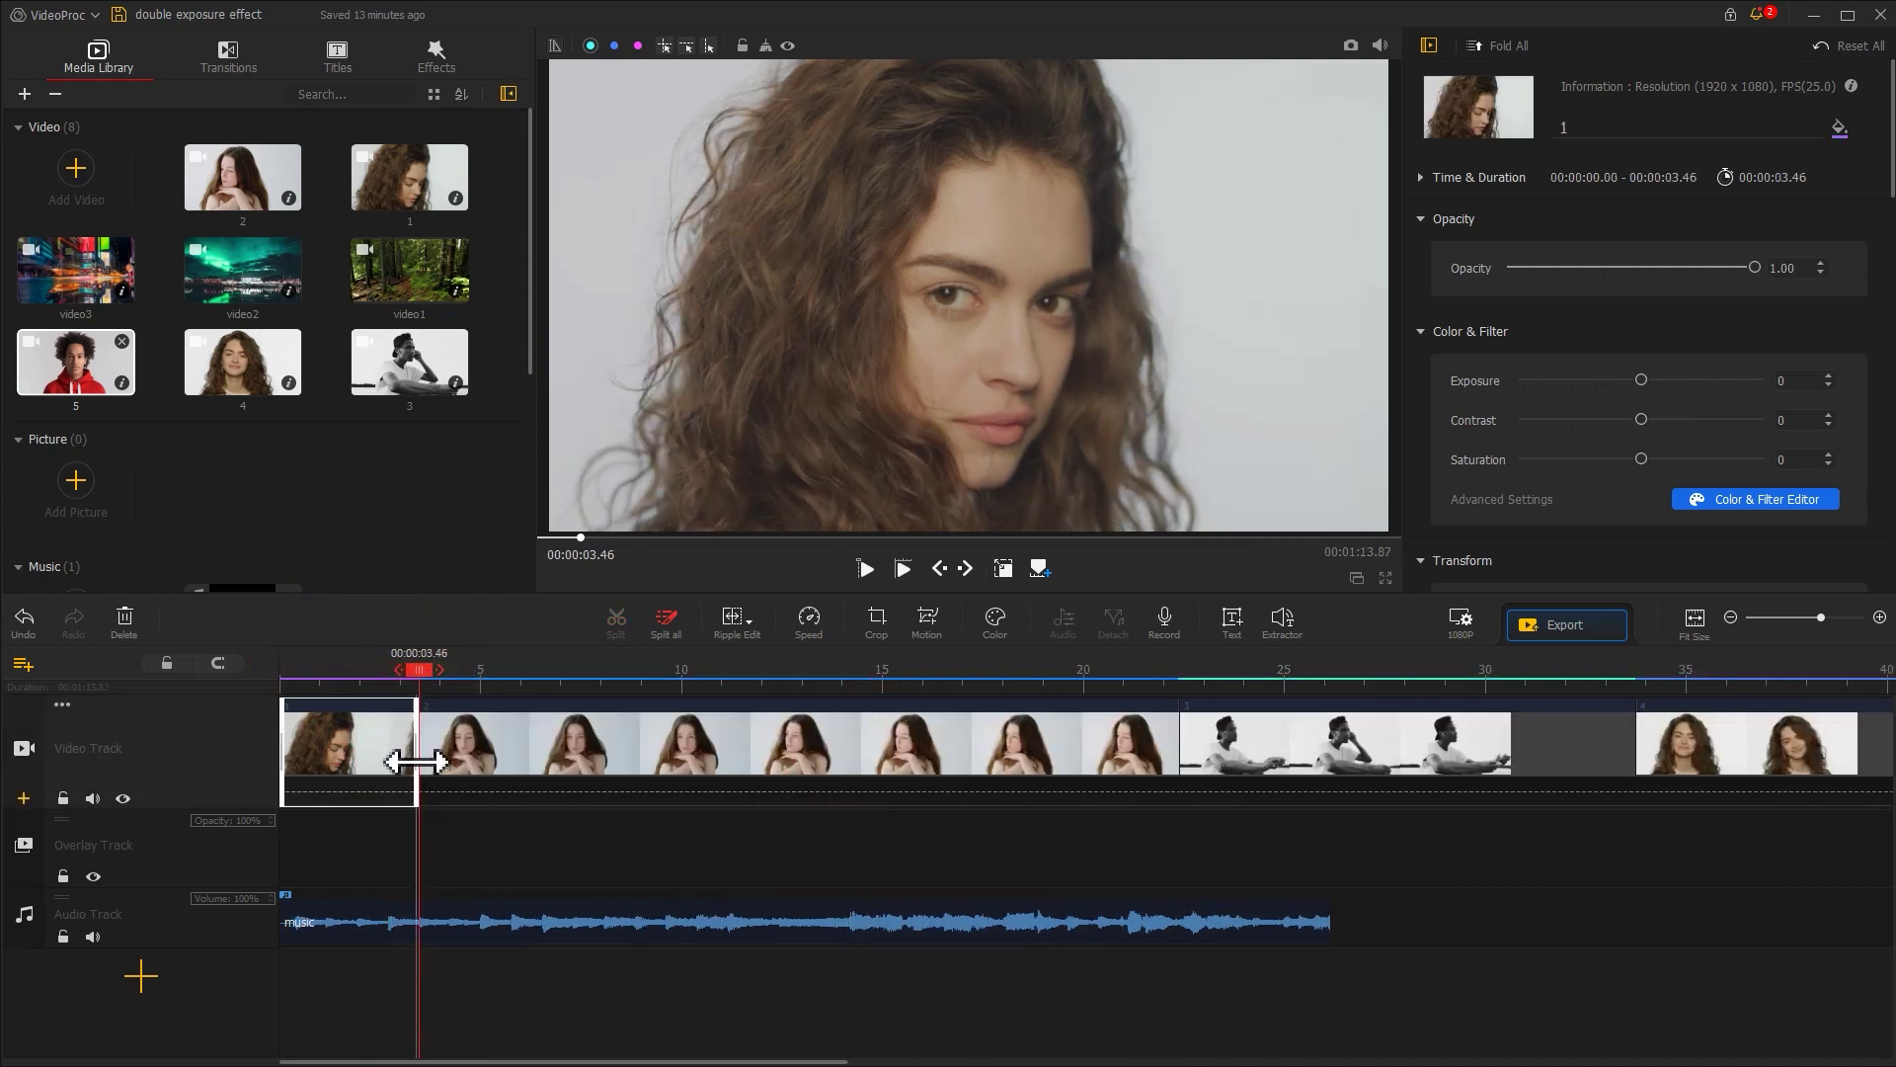
pyautogui.moveTo(431, 680); pyautogui.dragTo(653, 672)
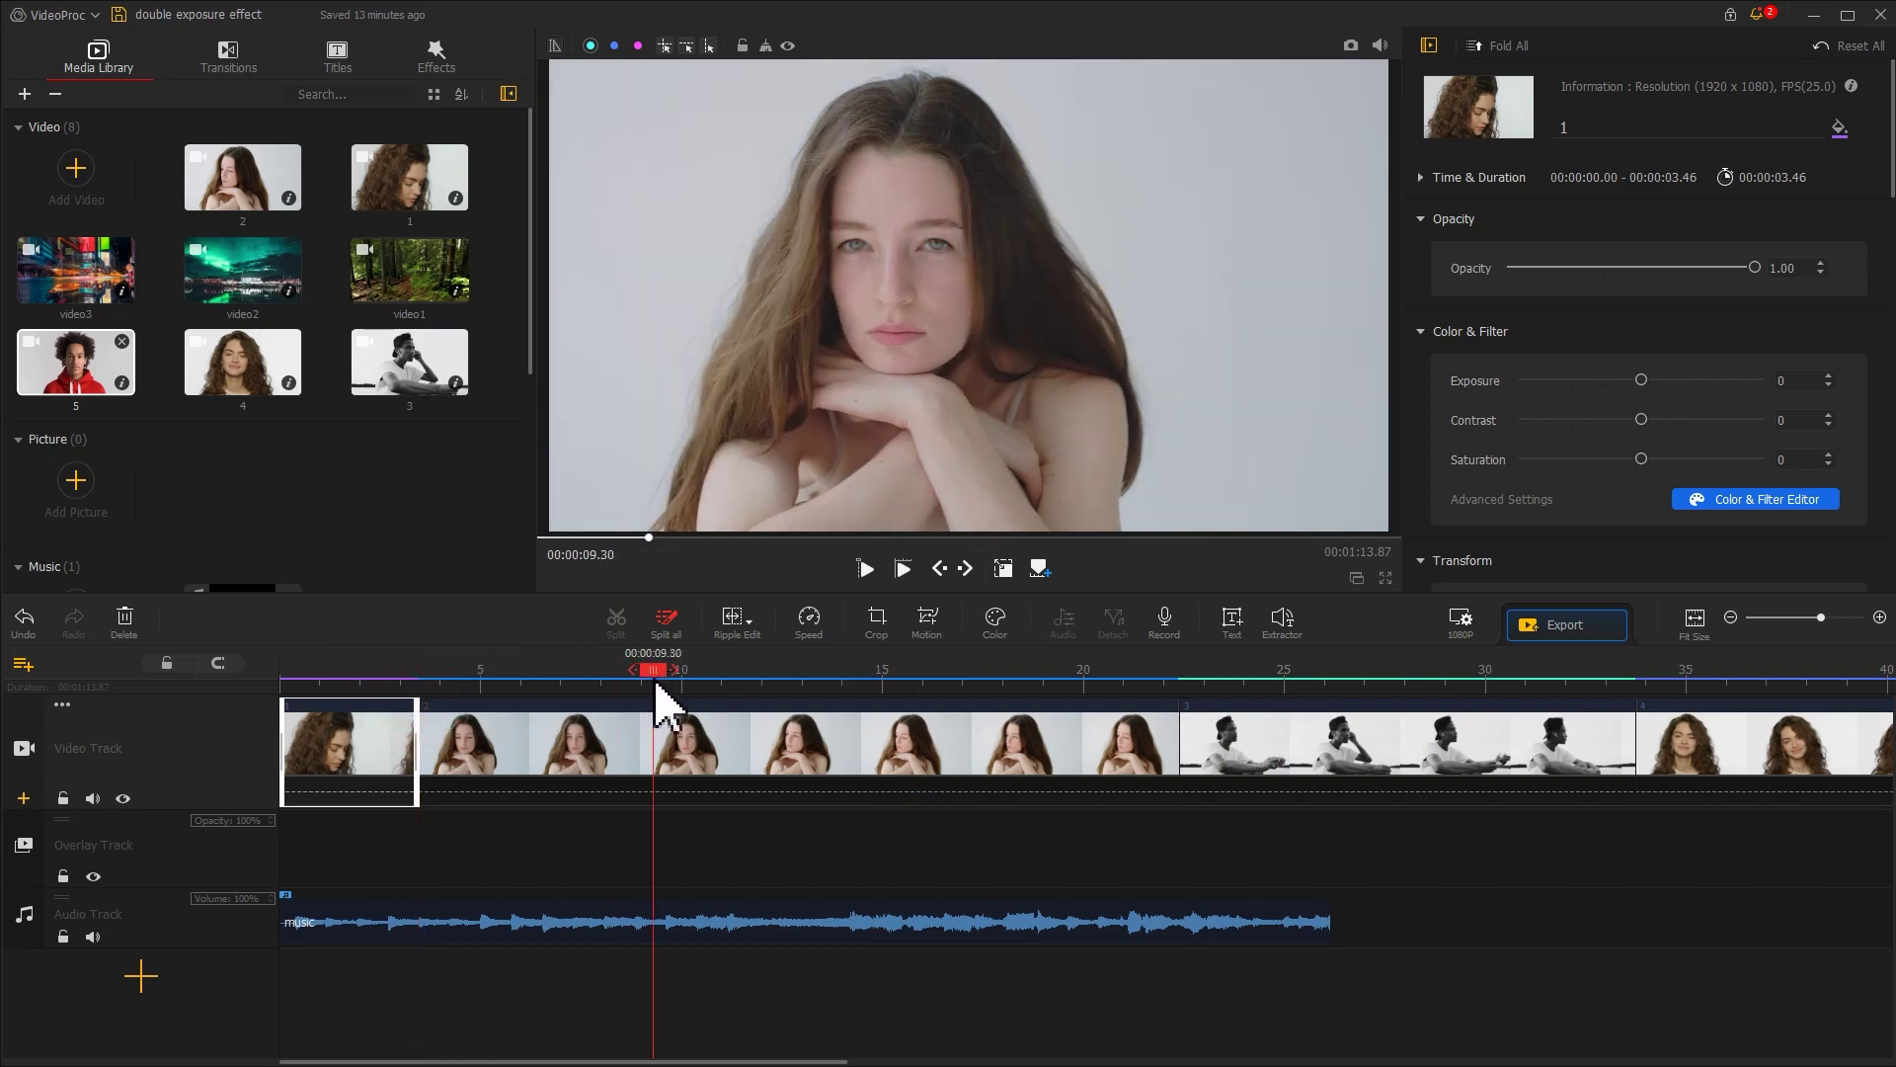
pyautogui.moveTo(422, 755); pyautogui.dragTo(657, 756)
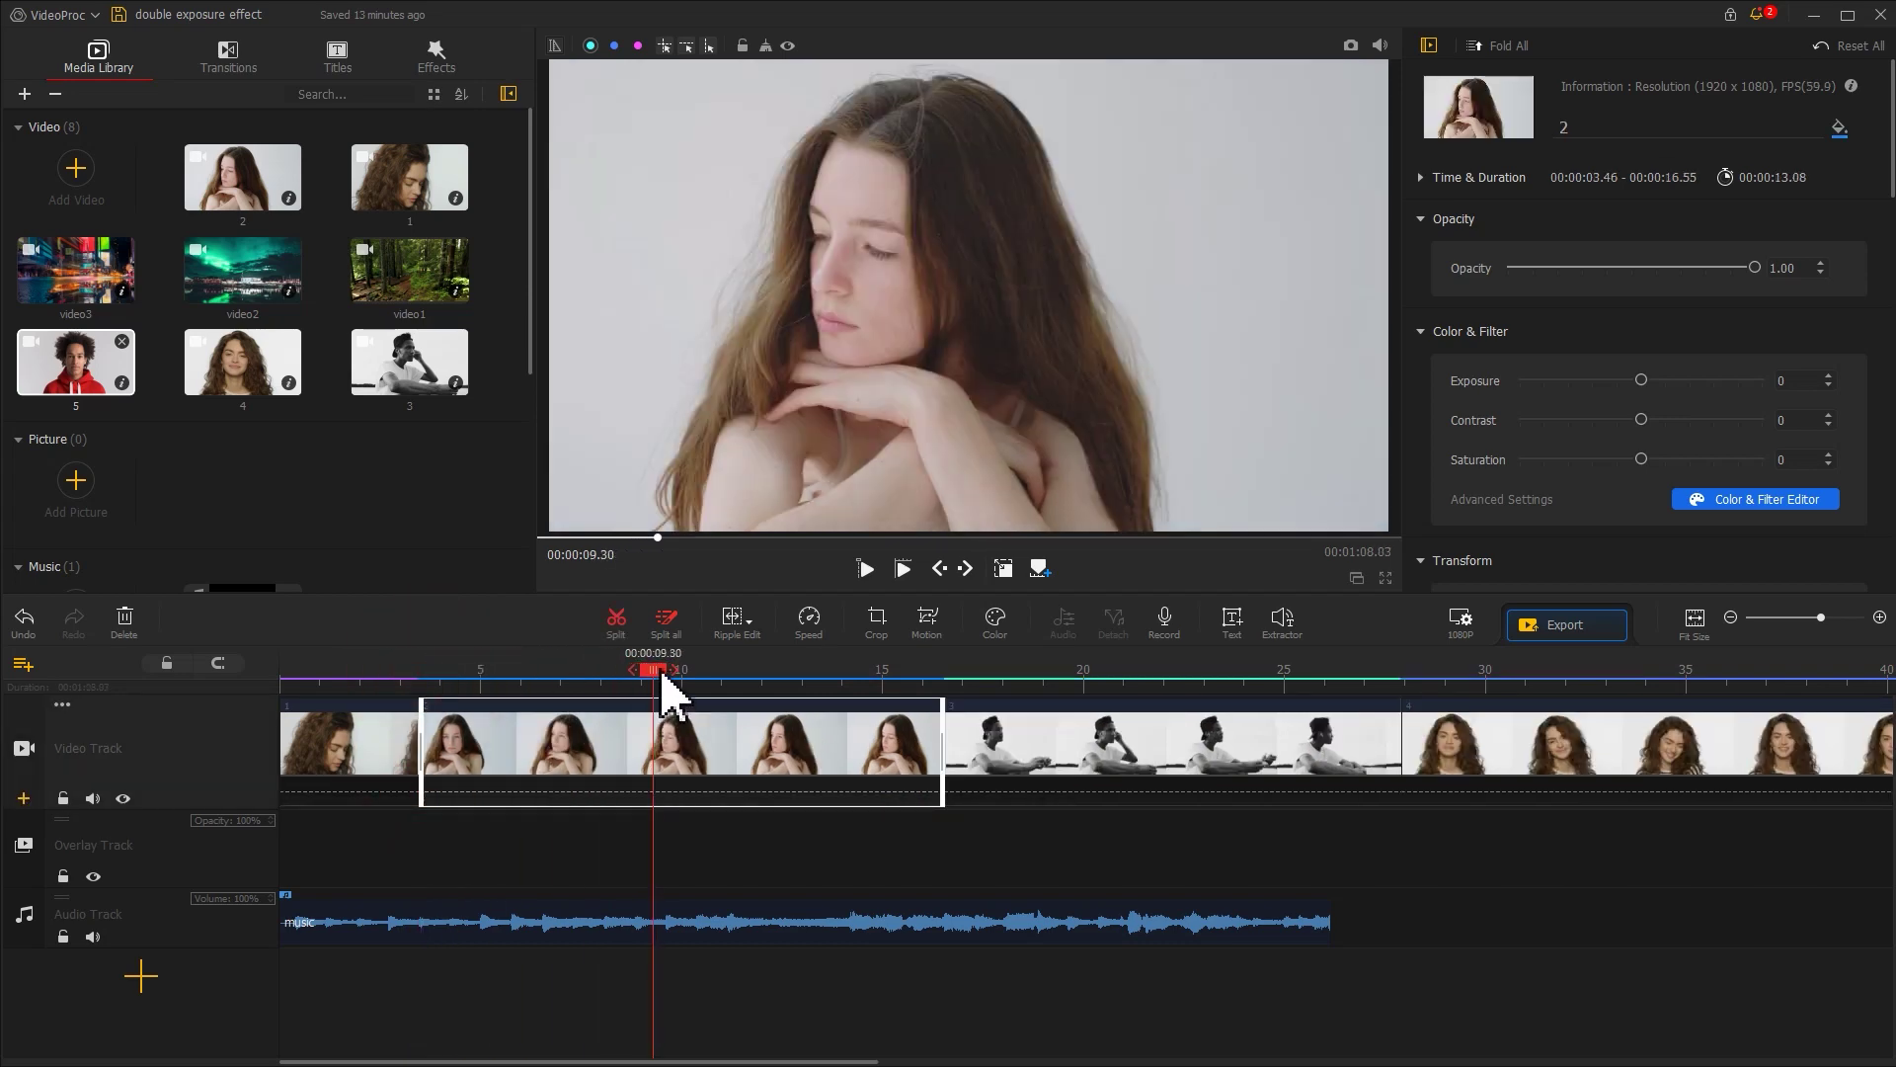
pyautogui.moveTo(664, 692); pyautogui.dragTo(562, 691)
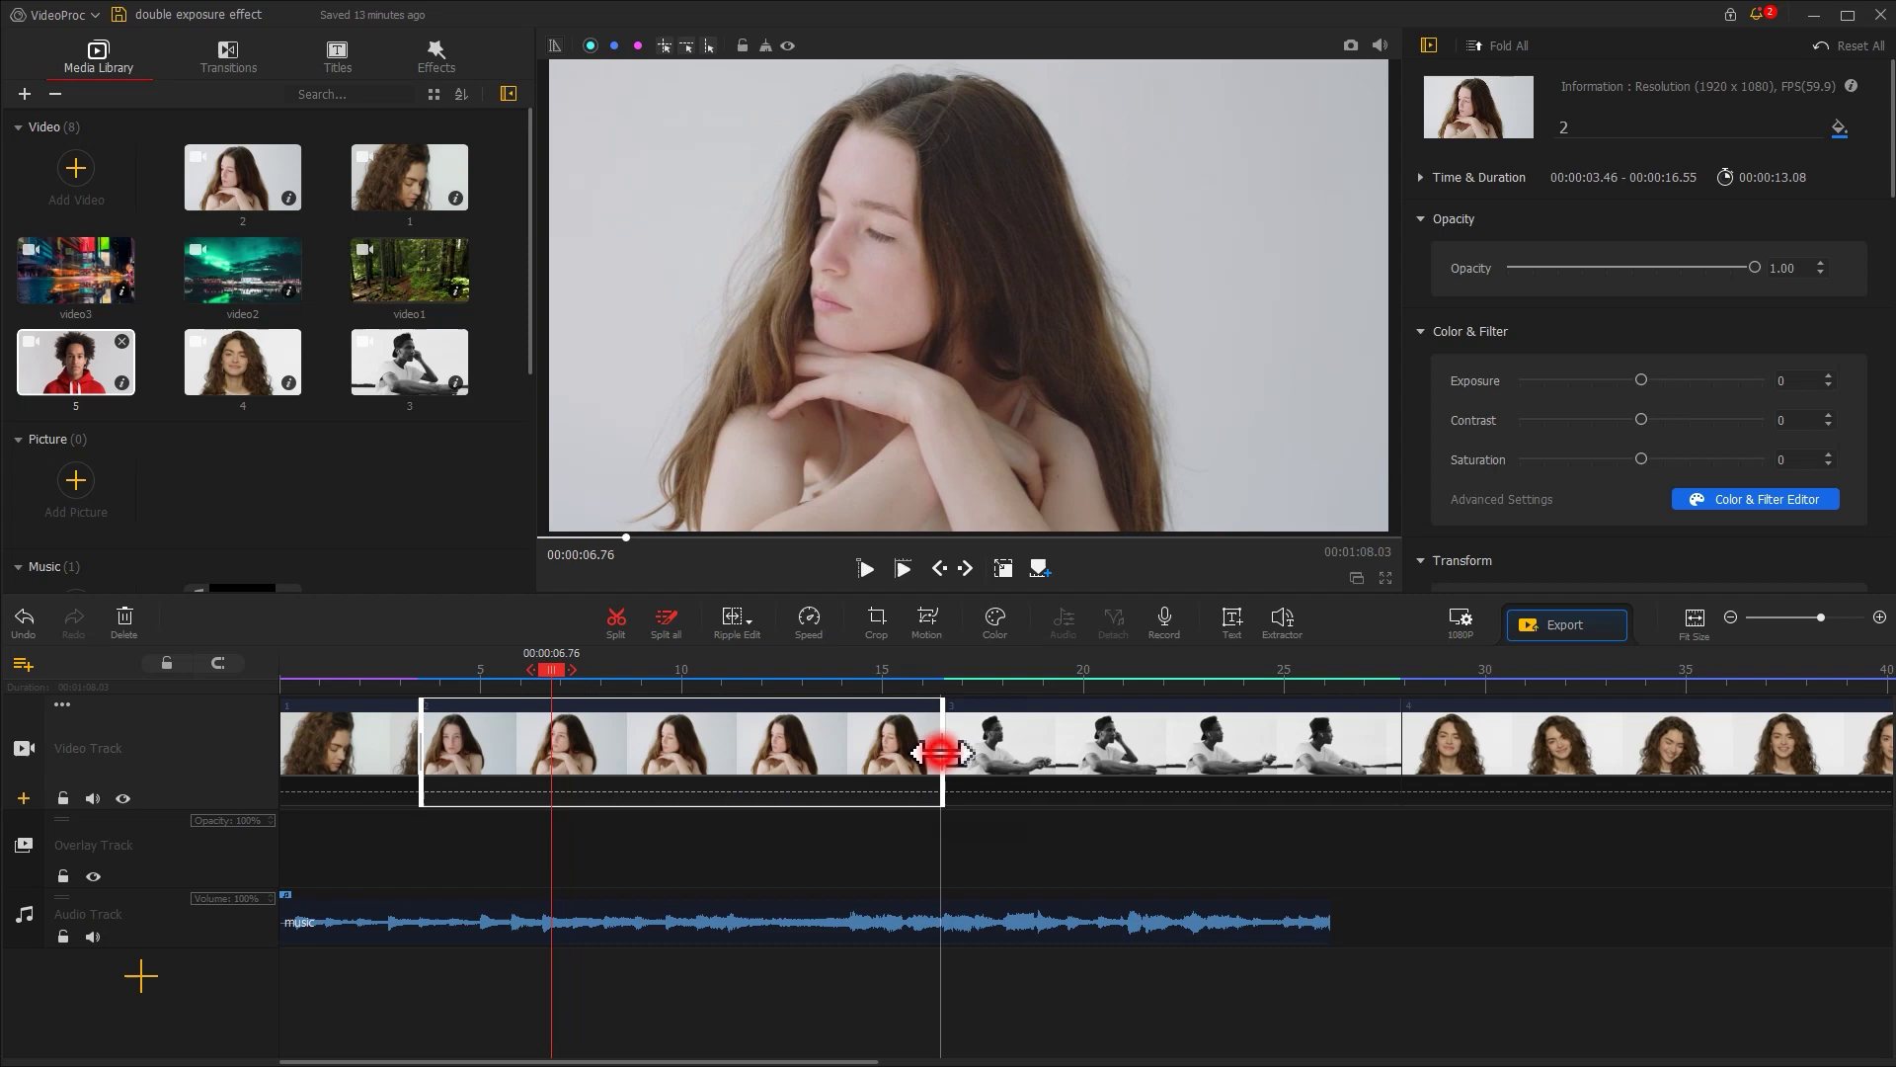
pyautogui.moveTo(556, 763); pyautogui.dragTo(571, 780)
# Step: Trim clip 3 to 7.56 seconds, clip 4 to end at 20.63, and clip 5 at 26.16
pyautogui.click(563, 763)
pyautogui.moveTo(992, 763); pyautogui.dragTo(852, 763)
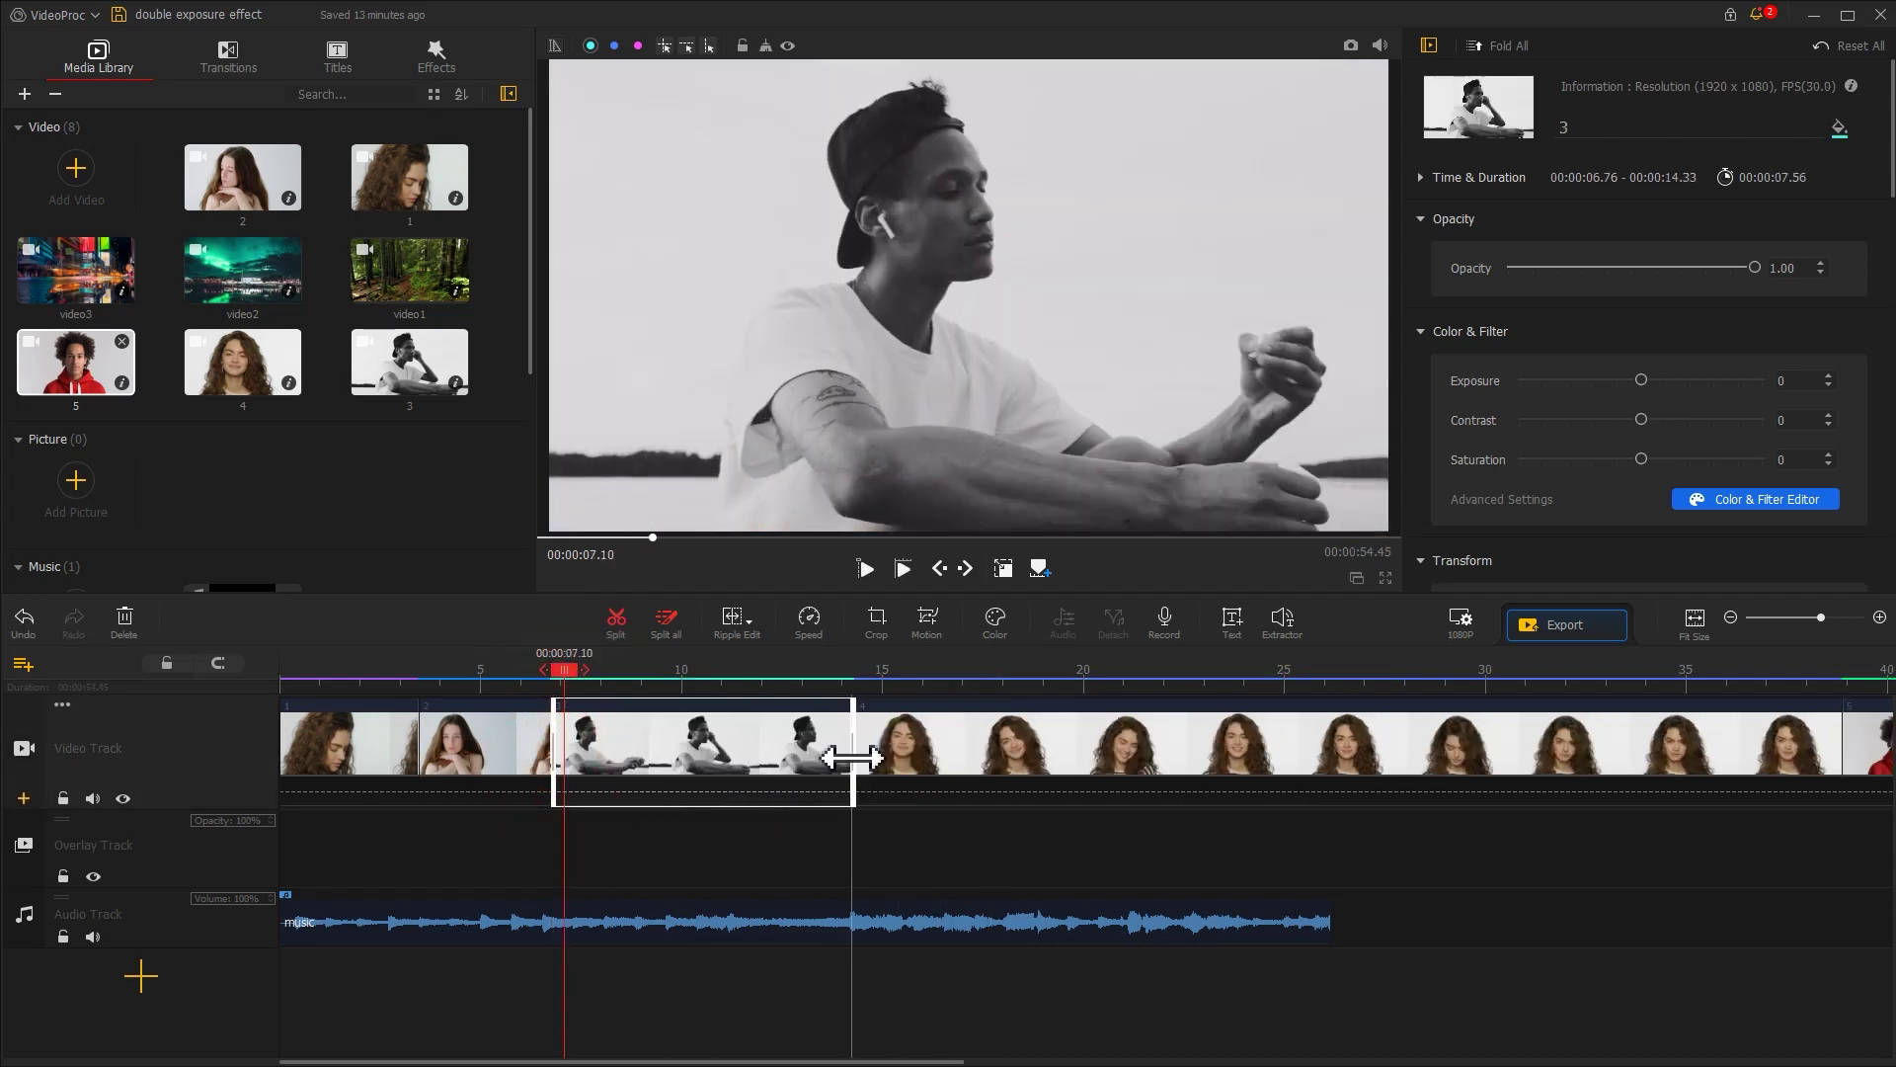
pyautogui.click(1101, 674)
pyautogui.click(1107, 669)
pyautogui.click(1288, 702)
pyautogui.moveTo(1839, 752); pyautogui.dragTo(1107, 753)
pyautogui.click(1334, 671)
pyautogui.moveTo(1730, 753); pyautogui.dragTo(1334, 761)
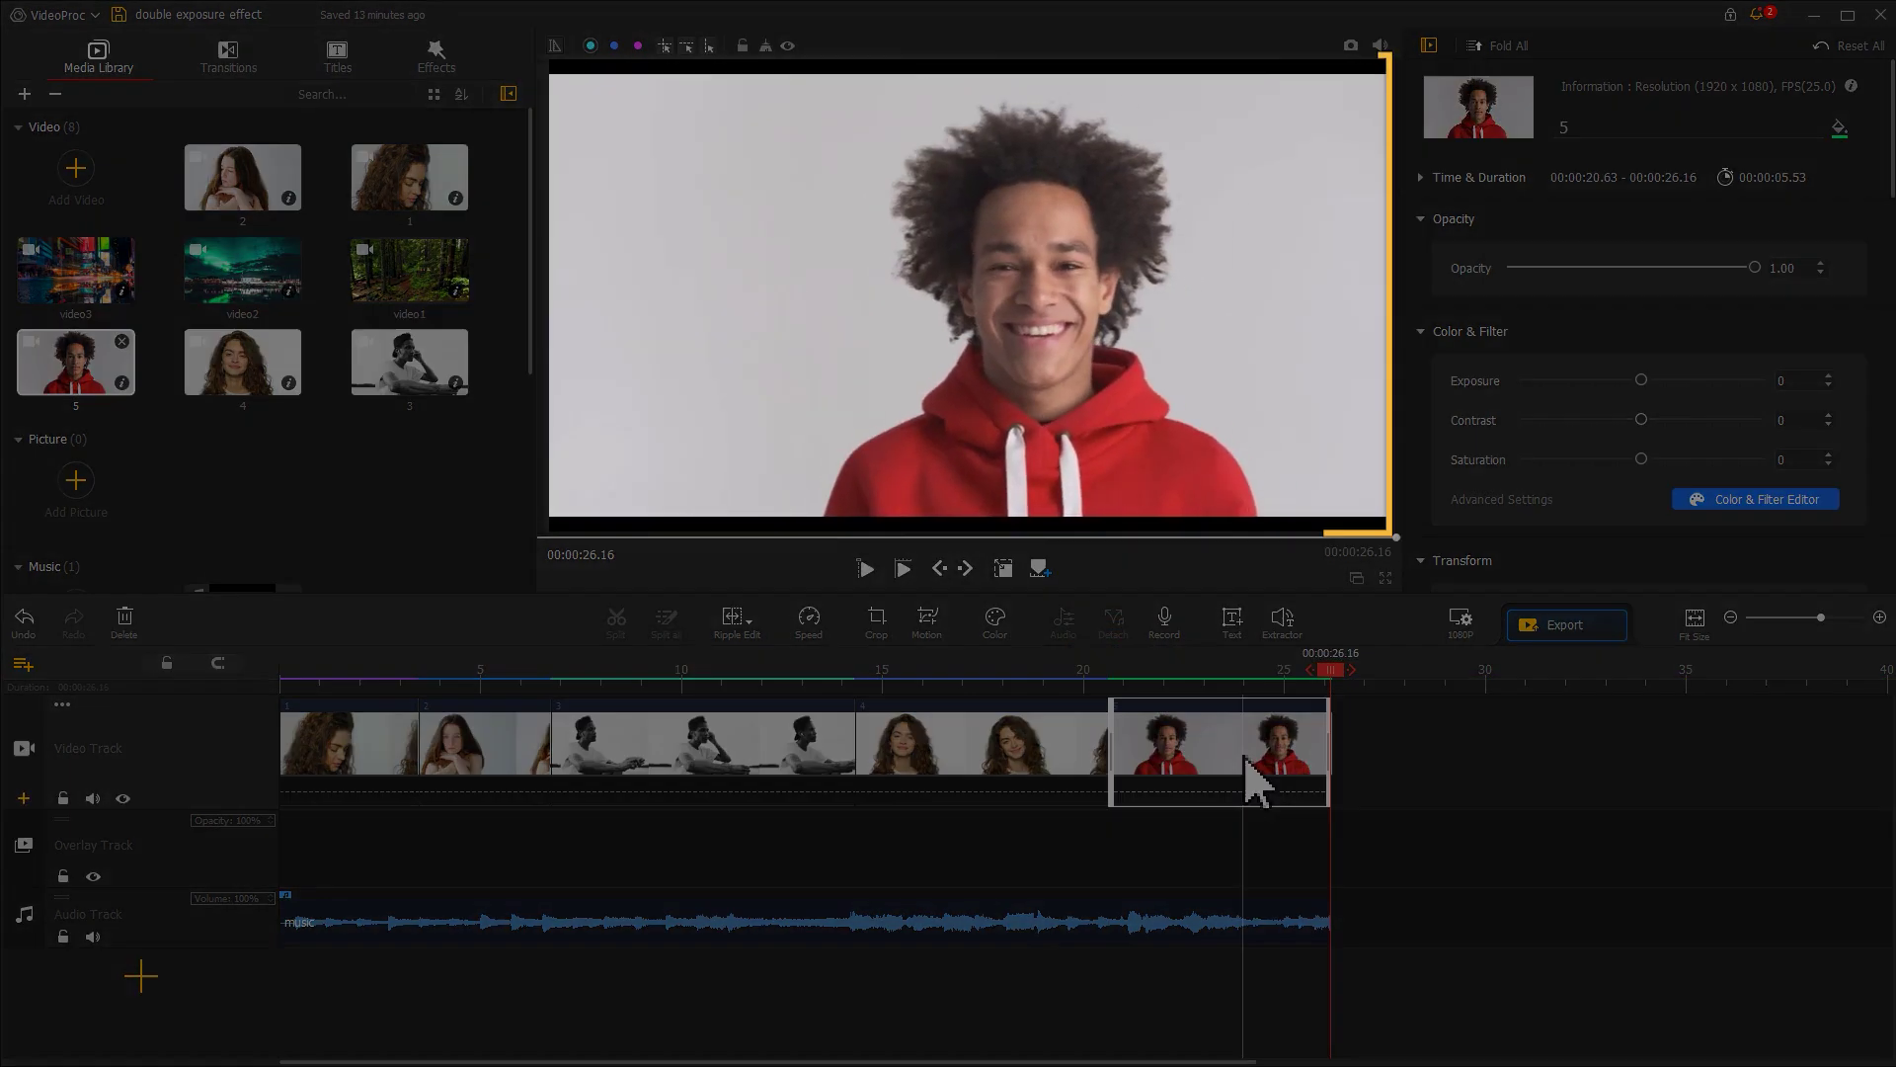
# Step: Fit red-hoodie clip 5 to screen height, scaling it to 1.14
pyautogui.click(1243, 765)
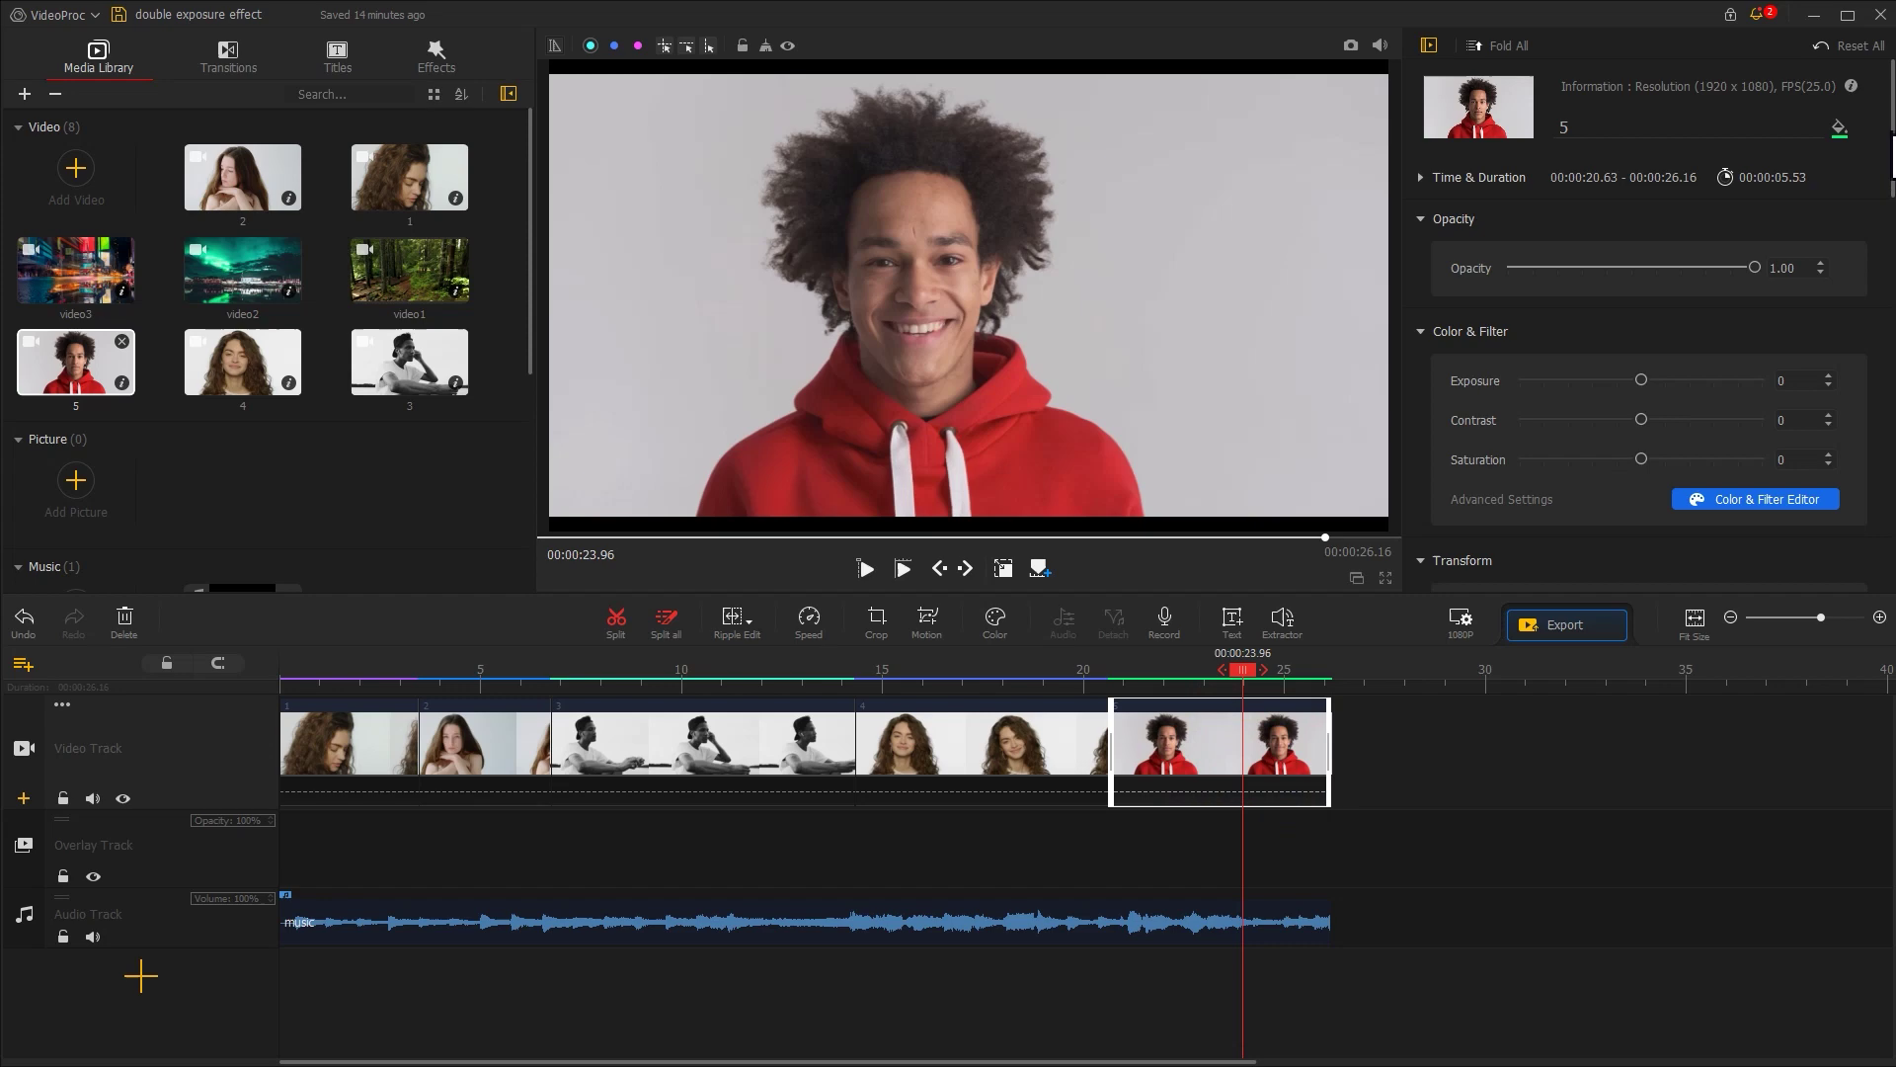
pyautogui.scroll(-4, 1649, 346)
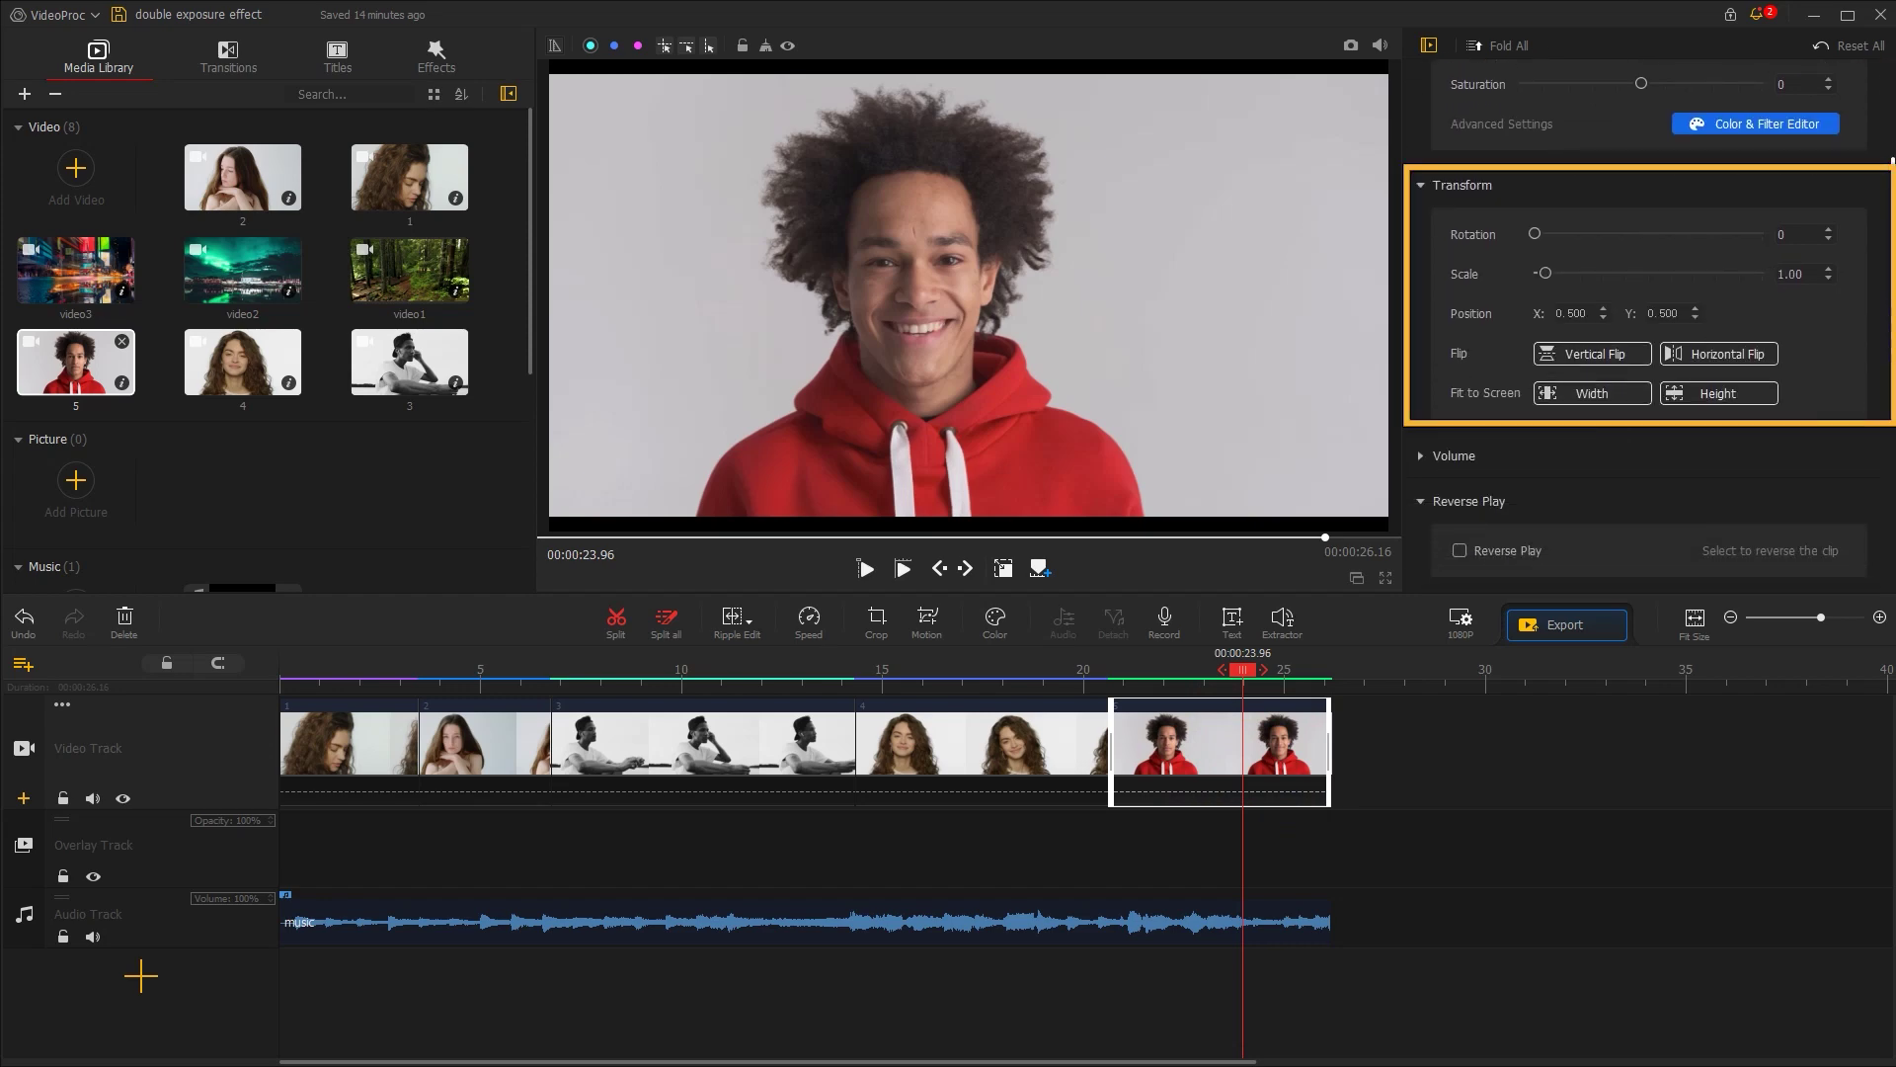
pyautogui.click(1750, 398)
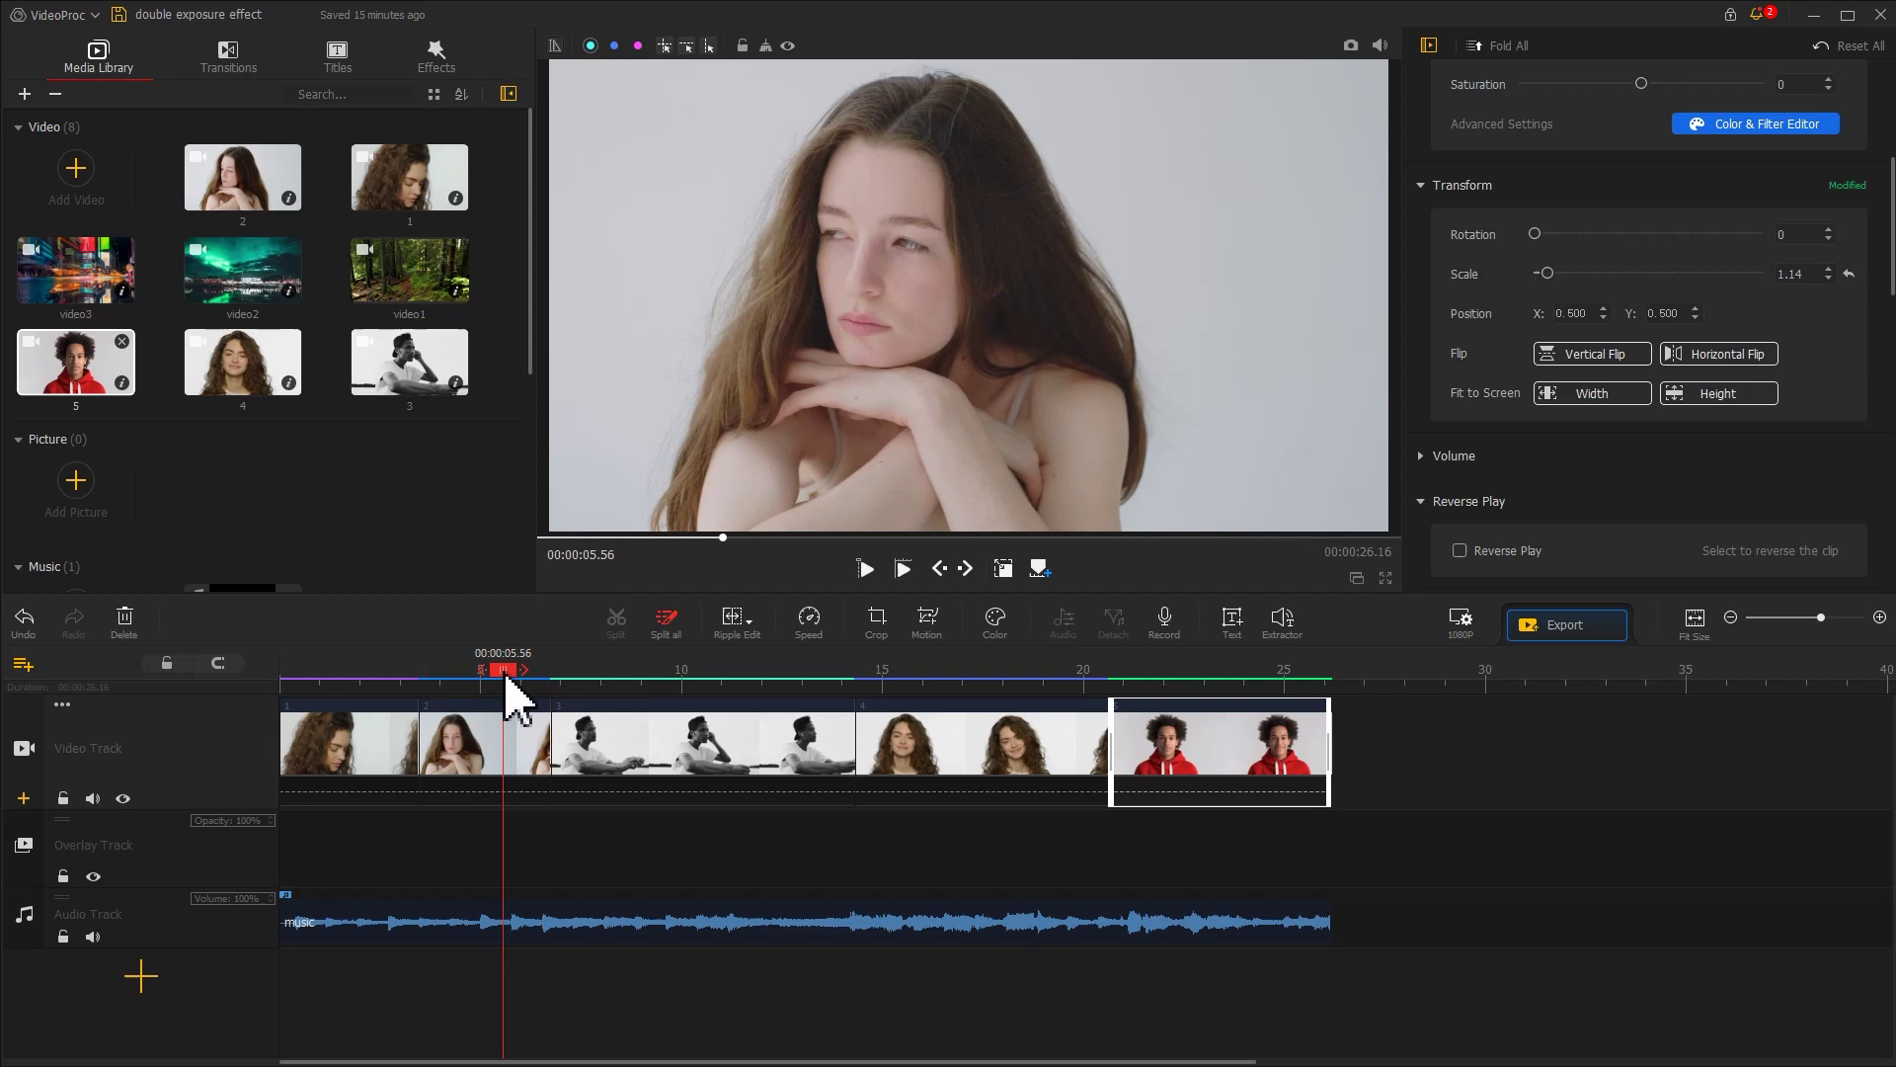
# Step: Open the Color & Filter Editor for clip 1, the curly-haired portrait
pyautogui.click(341, 760)
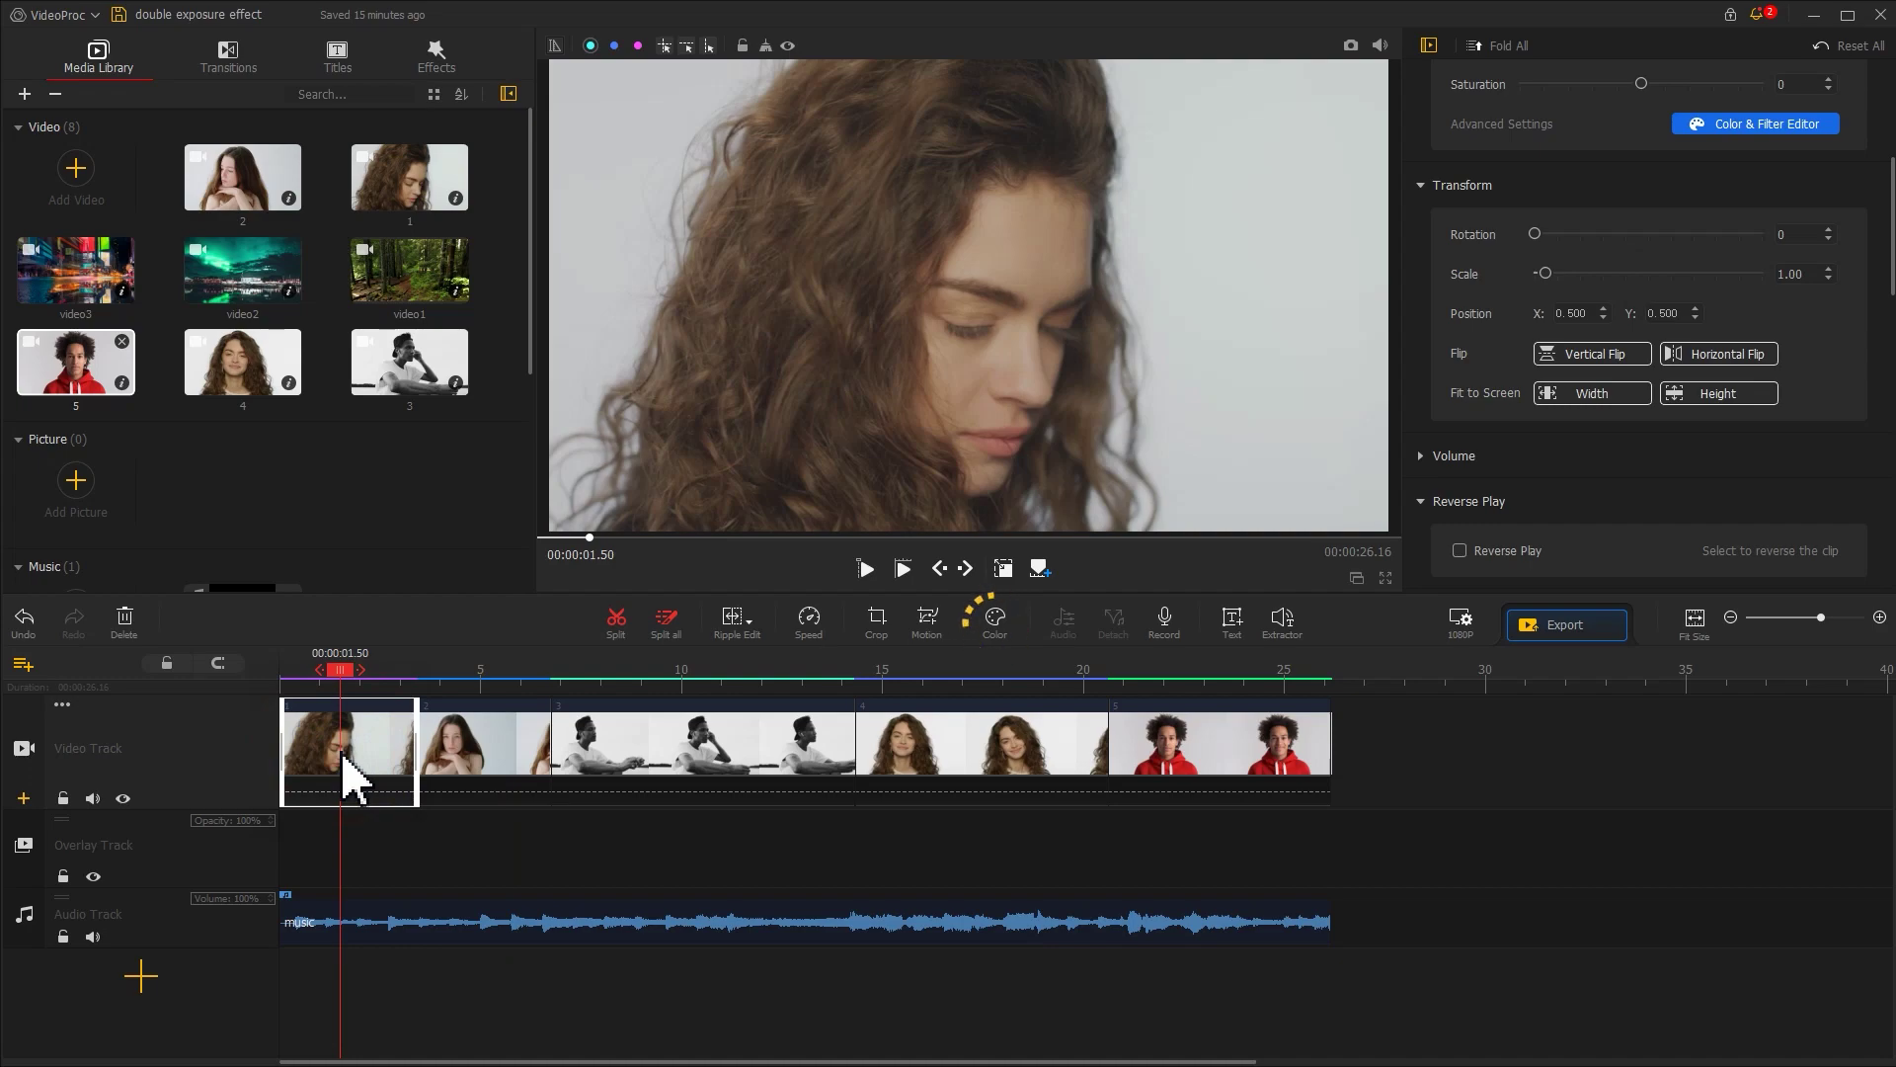
pyautogui.click(1008, 626)
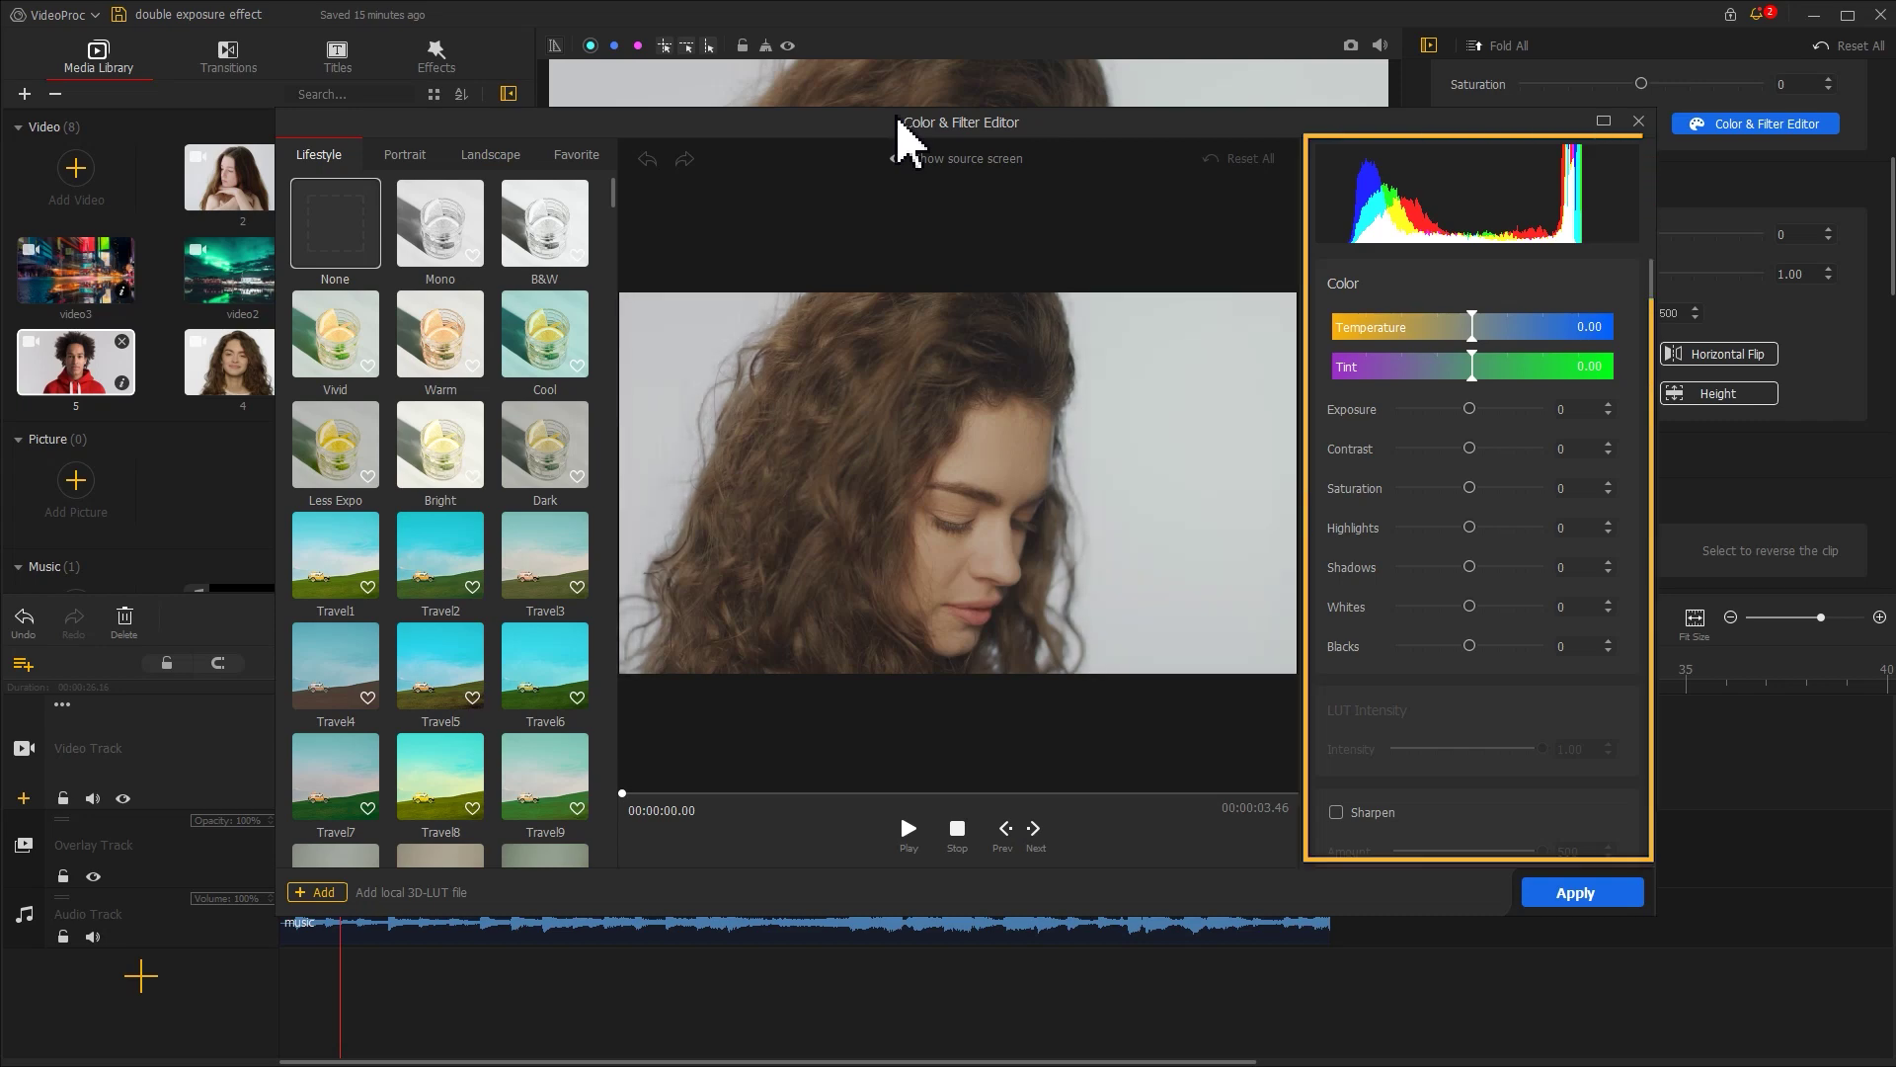
# Step: Set exposure and highlights 100, contrast 67, shadows/whites/blacks -100, and saturation -47
pyautogui.moveTo(1468, 409); pyautogui.dragTo(1566, 417)
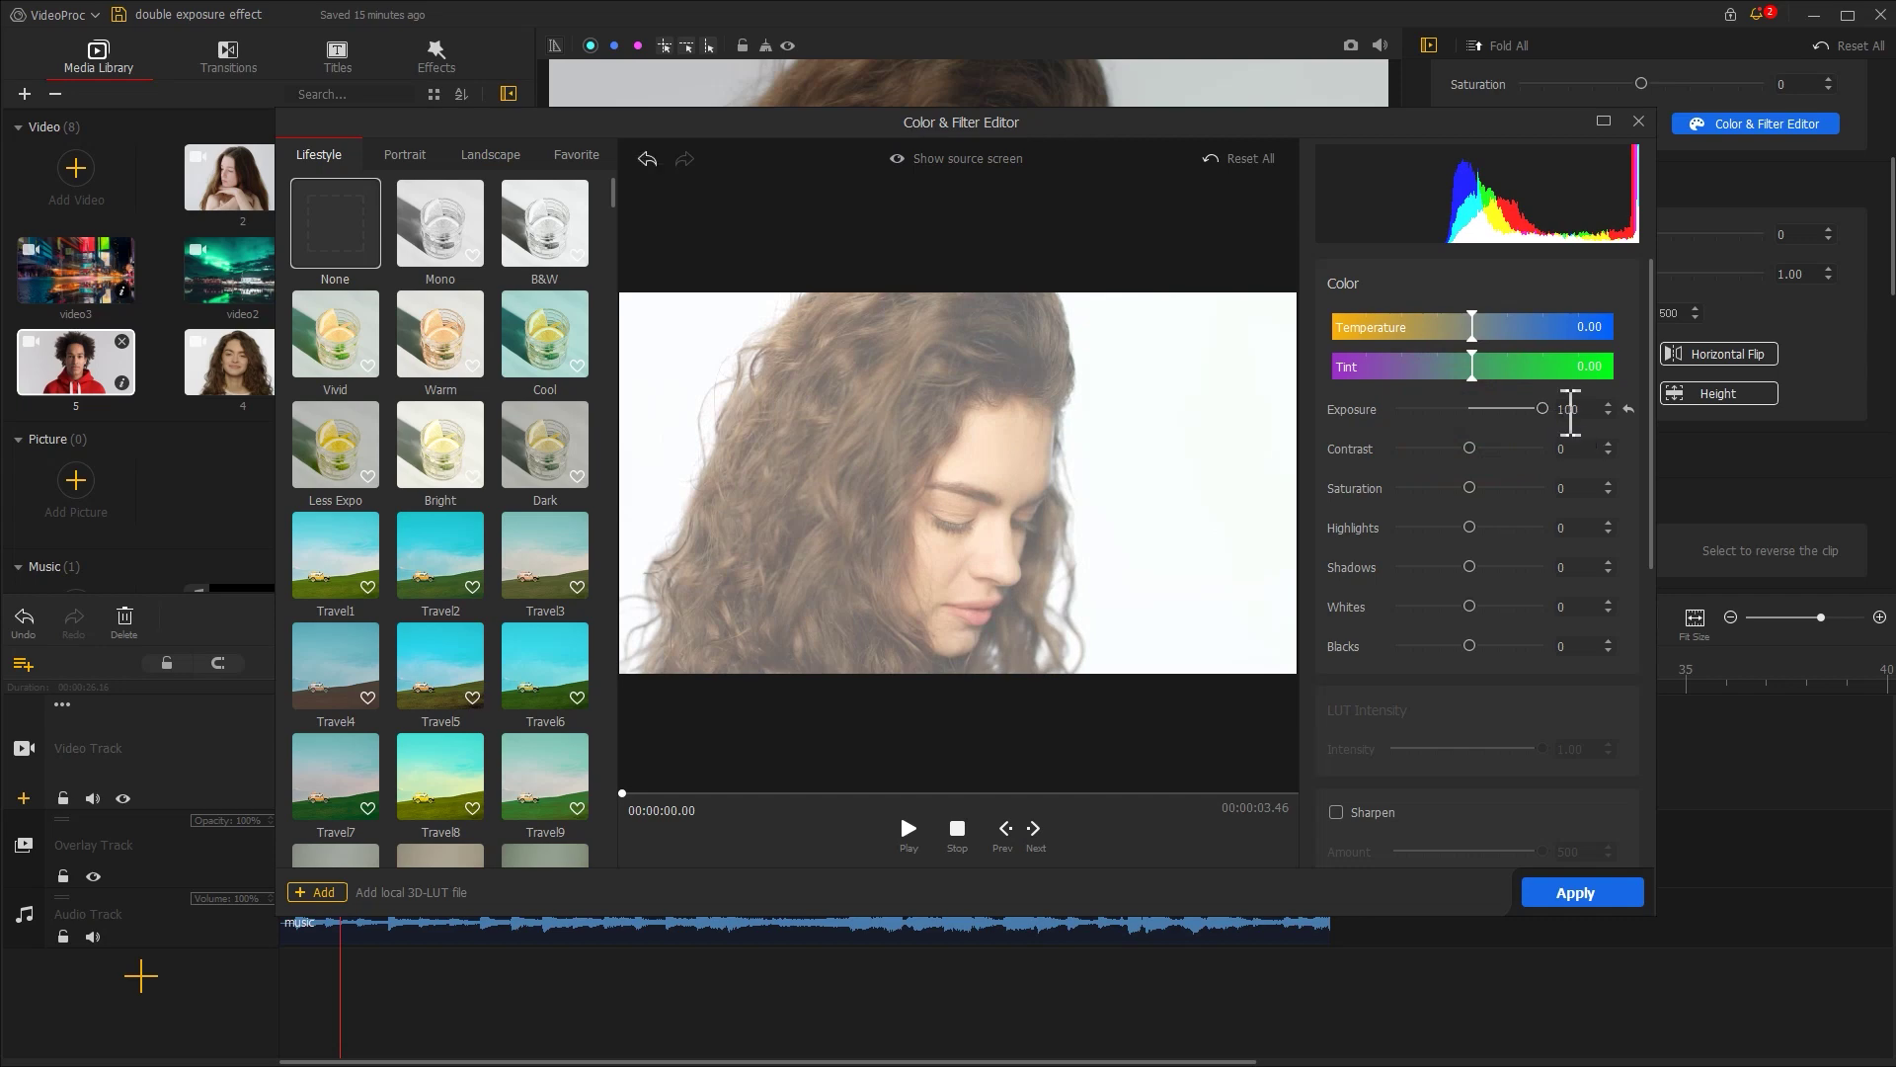
pyautogui.moveTo(1476, 533); pyautogui.dragTo(1542, 541)
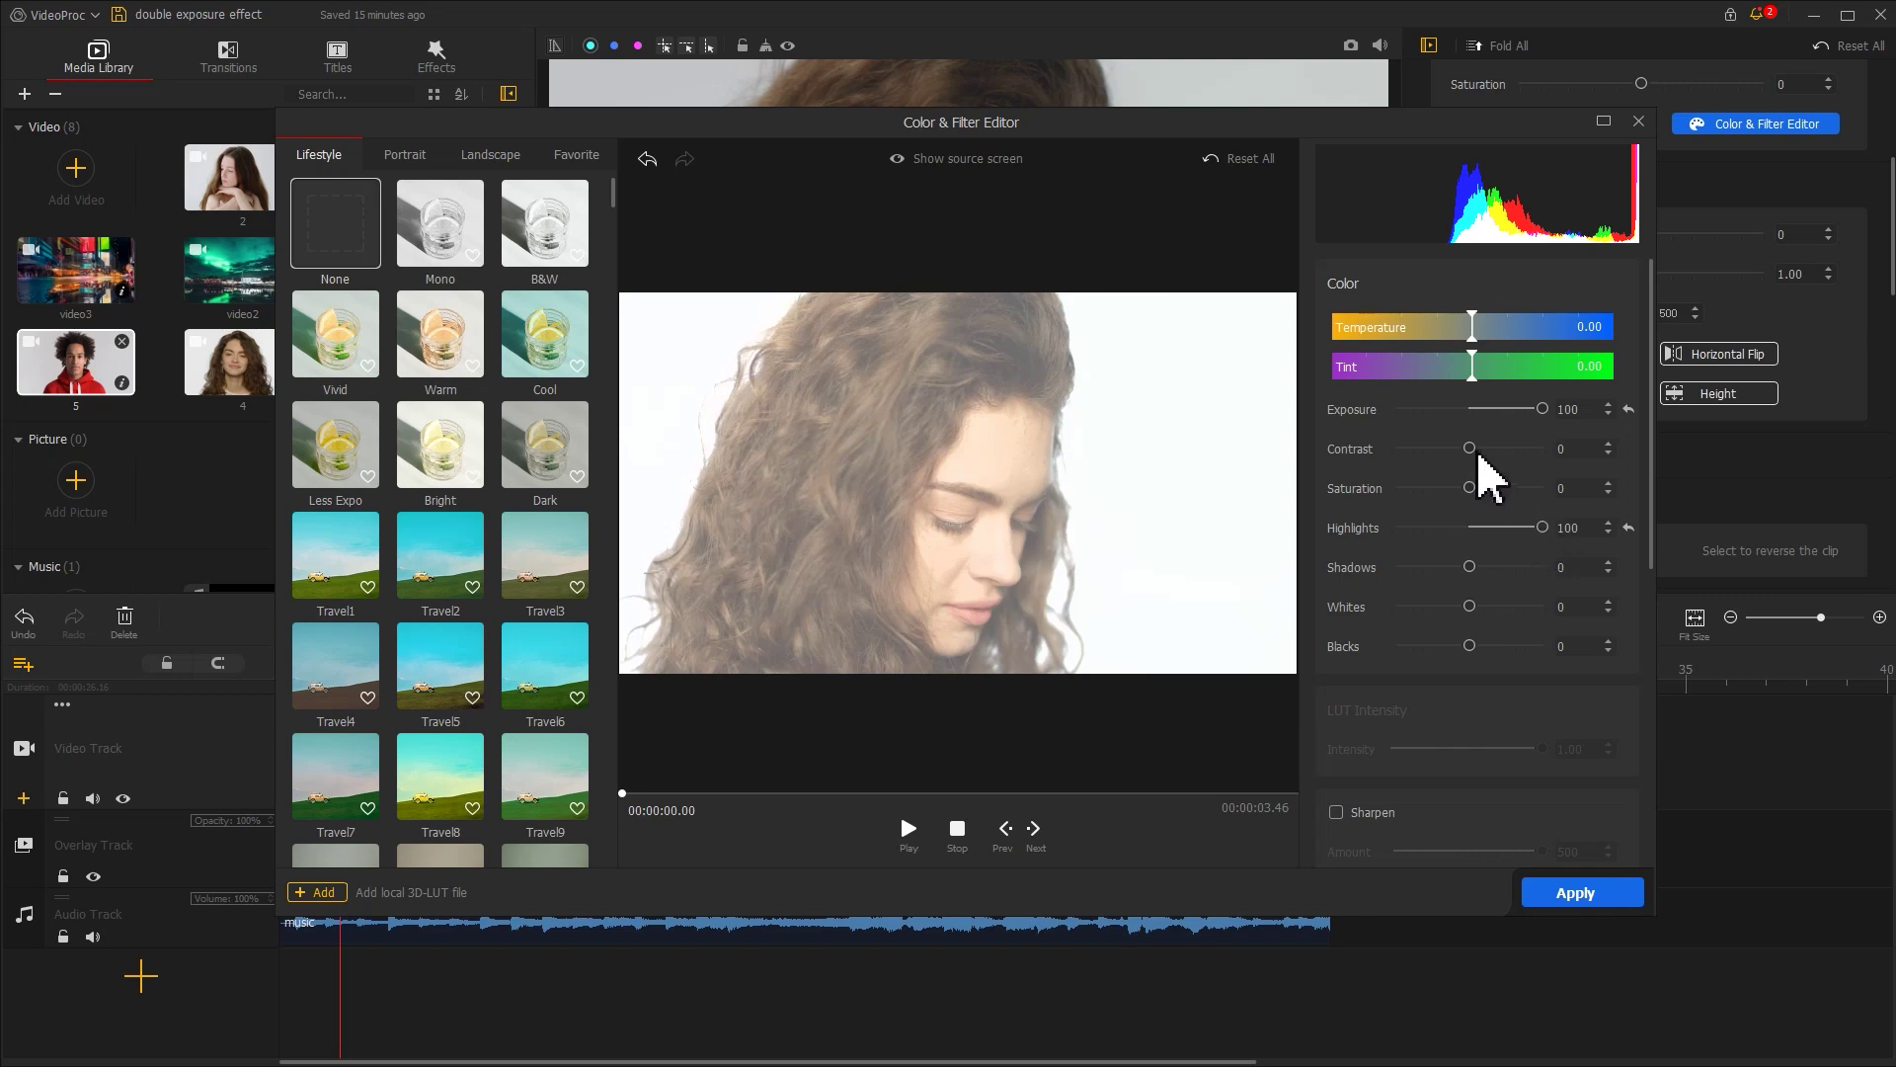
pyautogui.moveTo(1480, 455); pyautogui.dragTo(1518, 454)
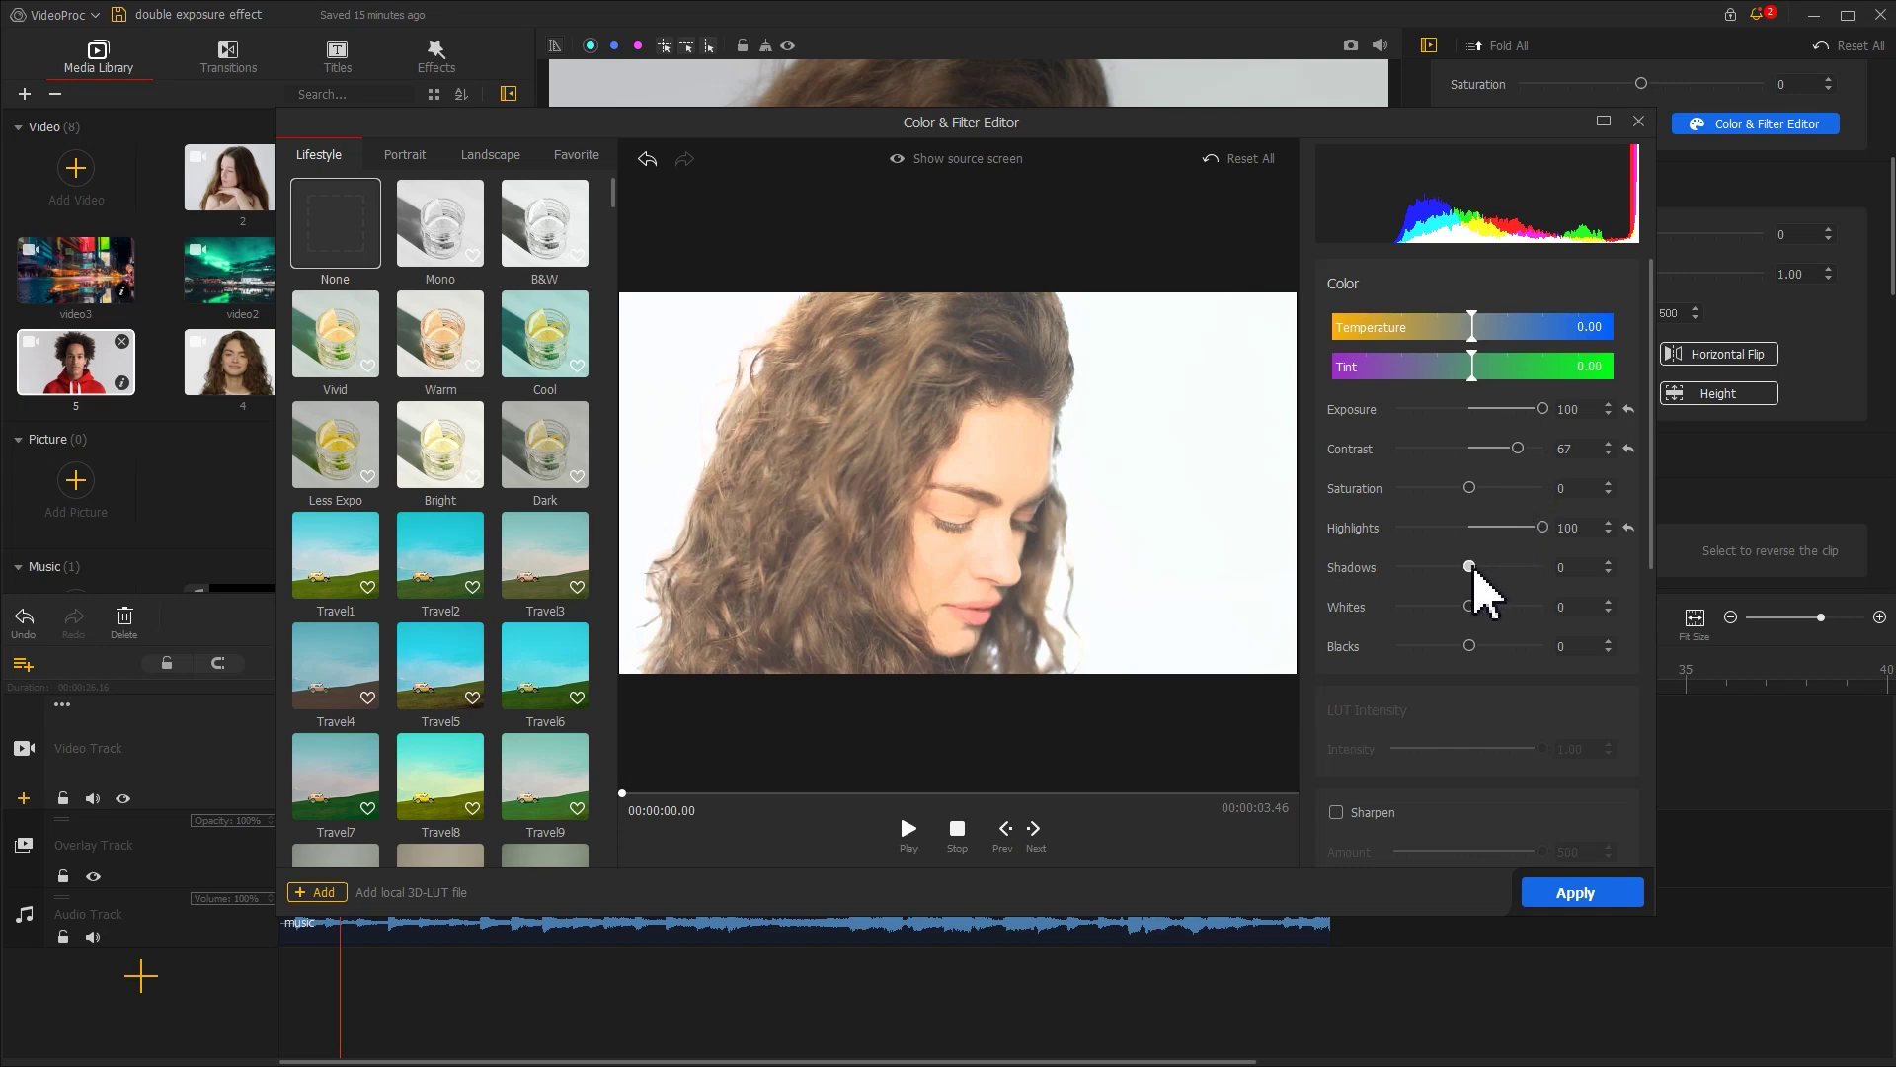
pyautogui.moveTo(1472, 568); pyautogui.dragTo(1366, 577)
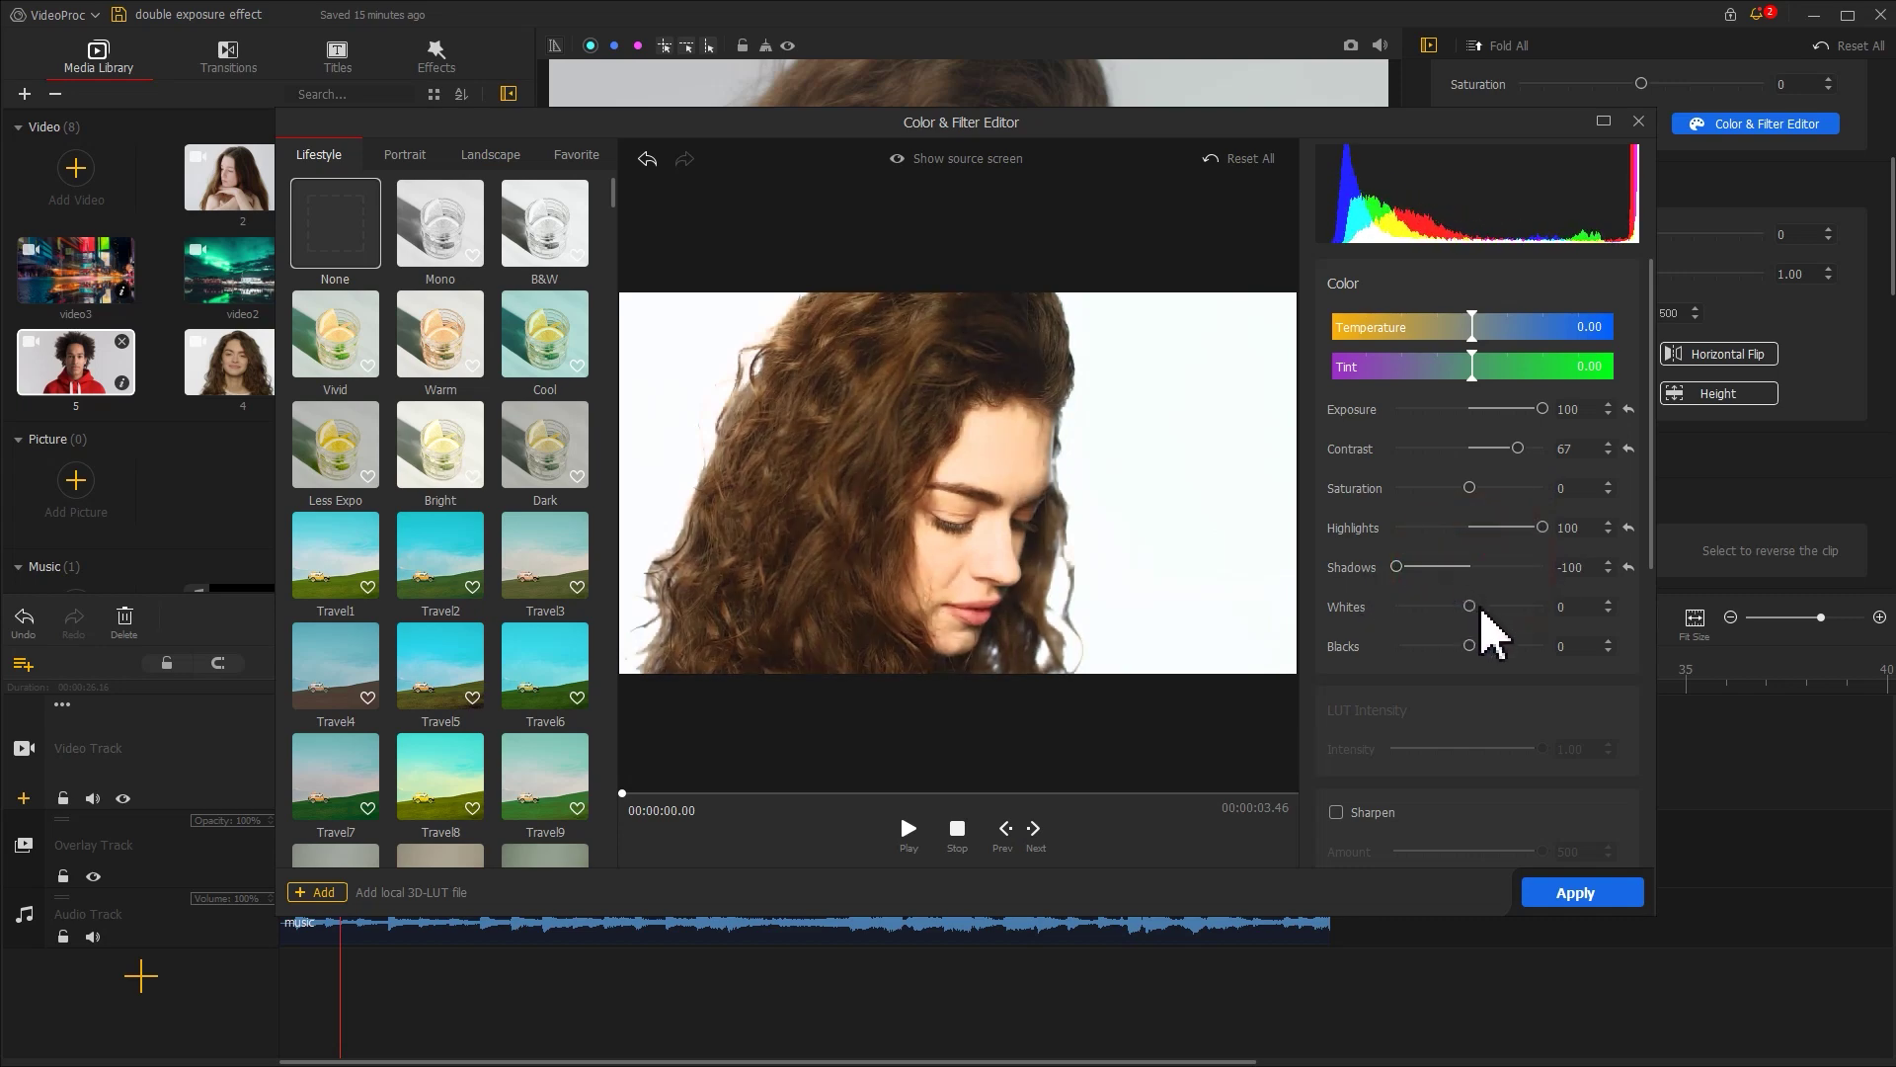
pyautogui.moveTo(1480, 609); pyautogui.dragTo(1366, 613)
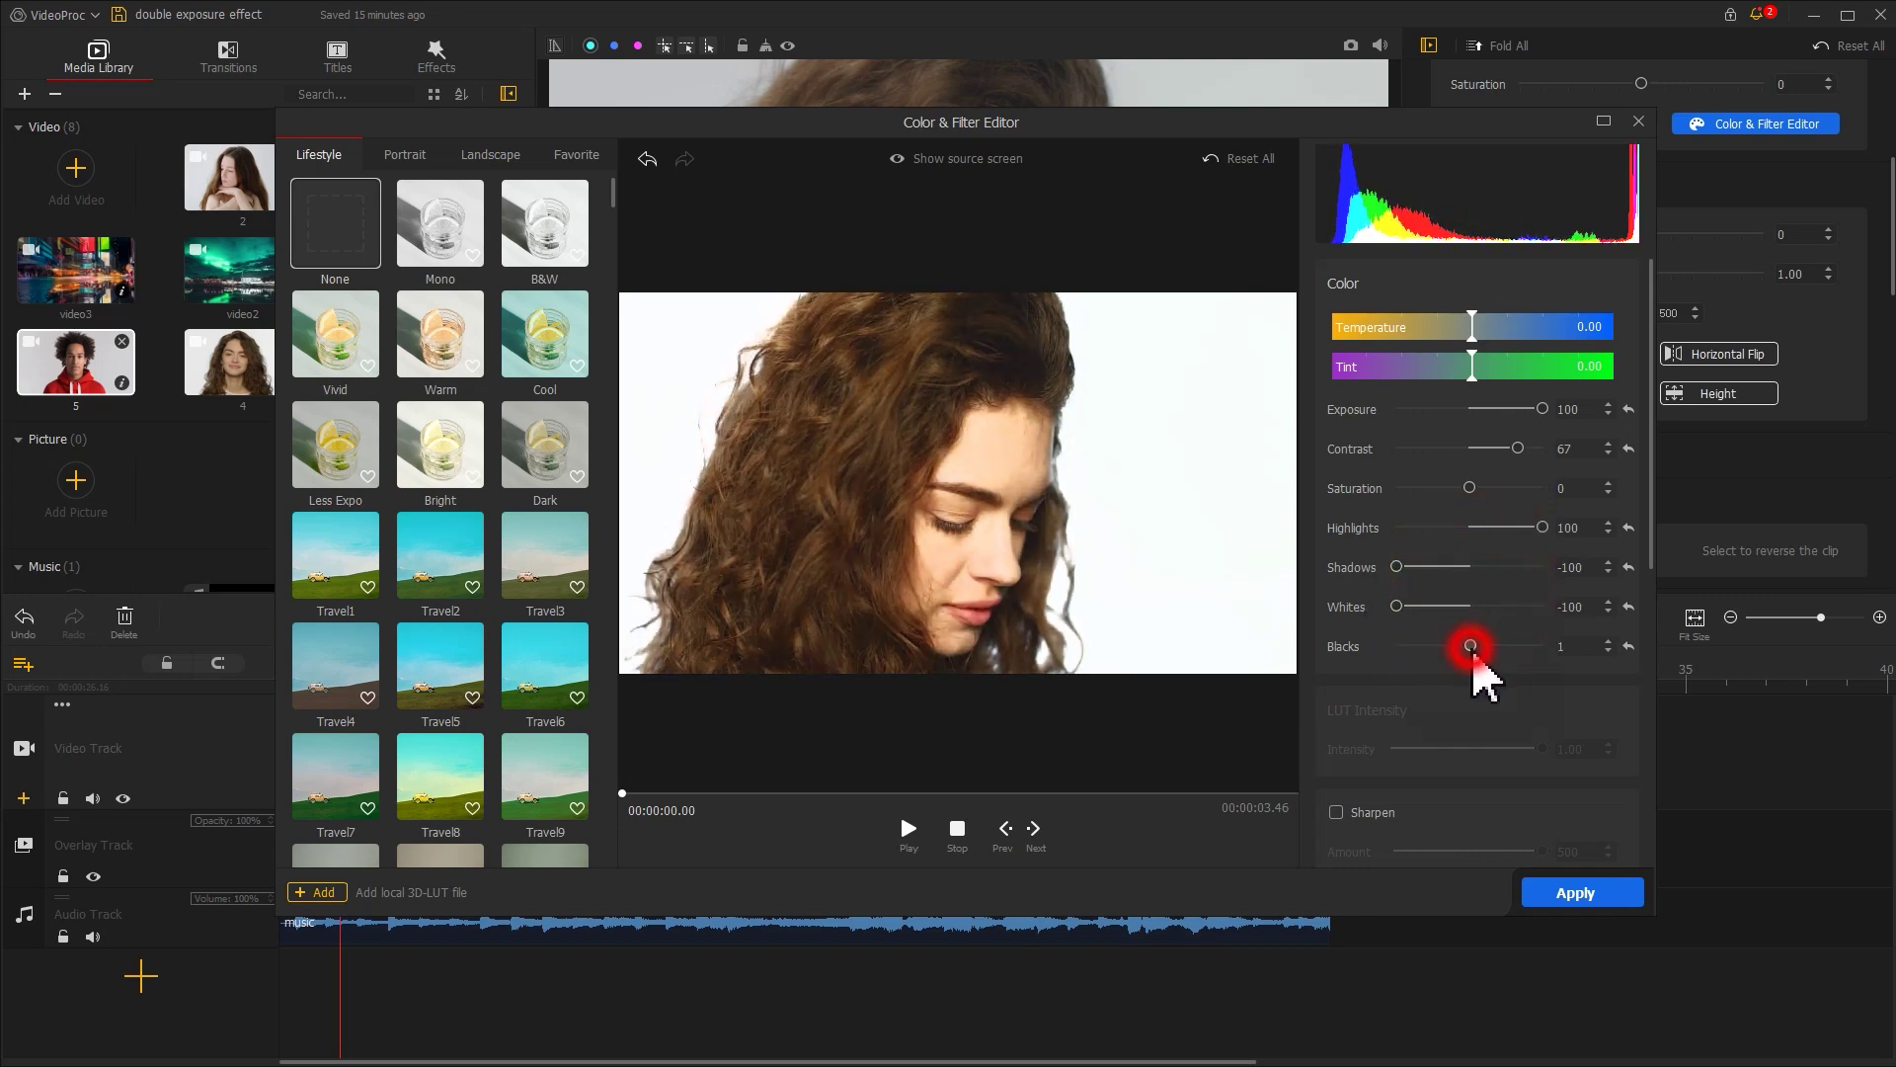
pyautogui.moveTo(1470, 645); pyautogui.dragTo(1380, 653)
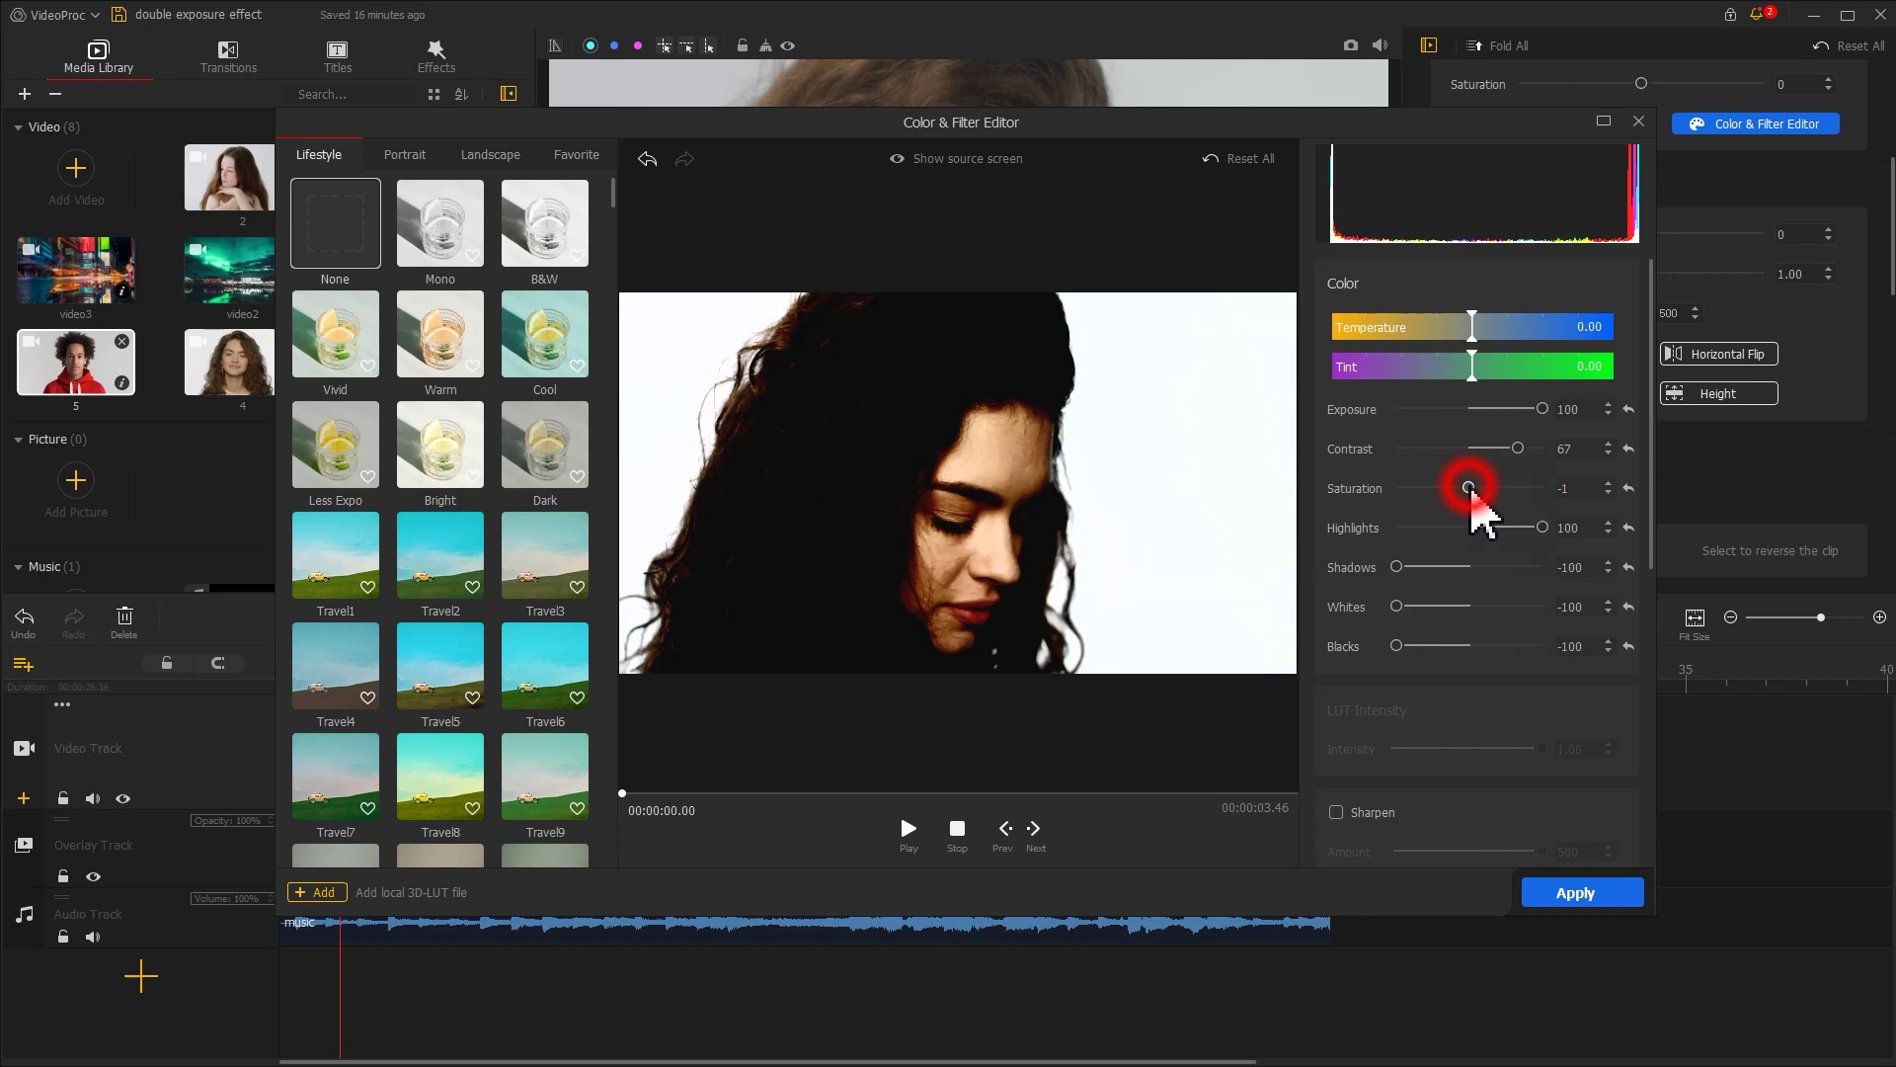
pyautogui.moveTo(1467, 489); pyautogui.dragTo(1448, 488)
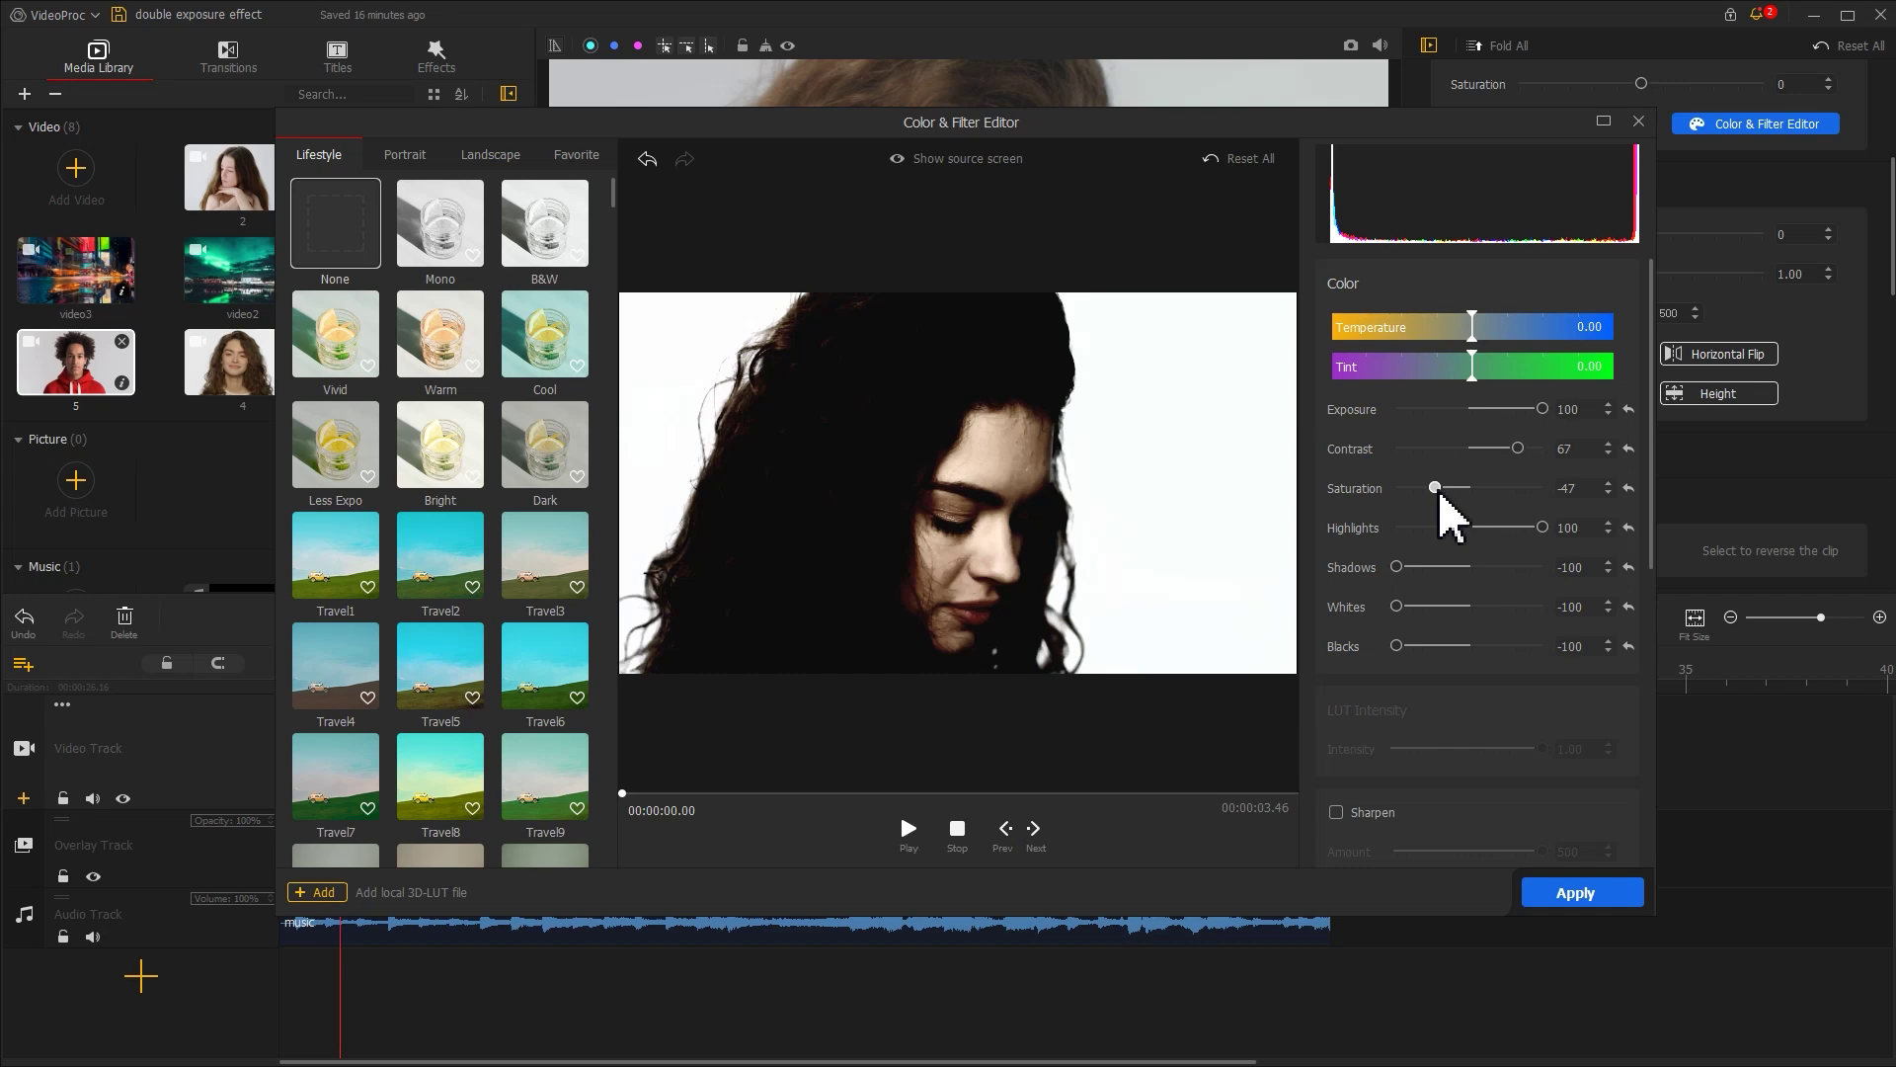
# Step: Compare the grade with the original clip, then apply it to clip 1
pyautogui.click(1011, 158)
pyautogui.click(1011, 158)
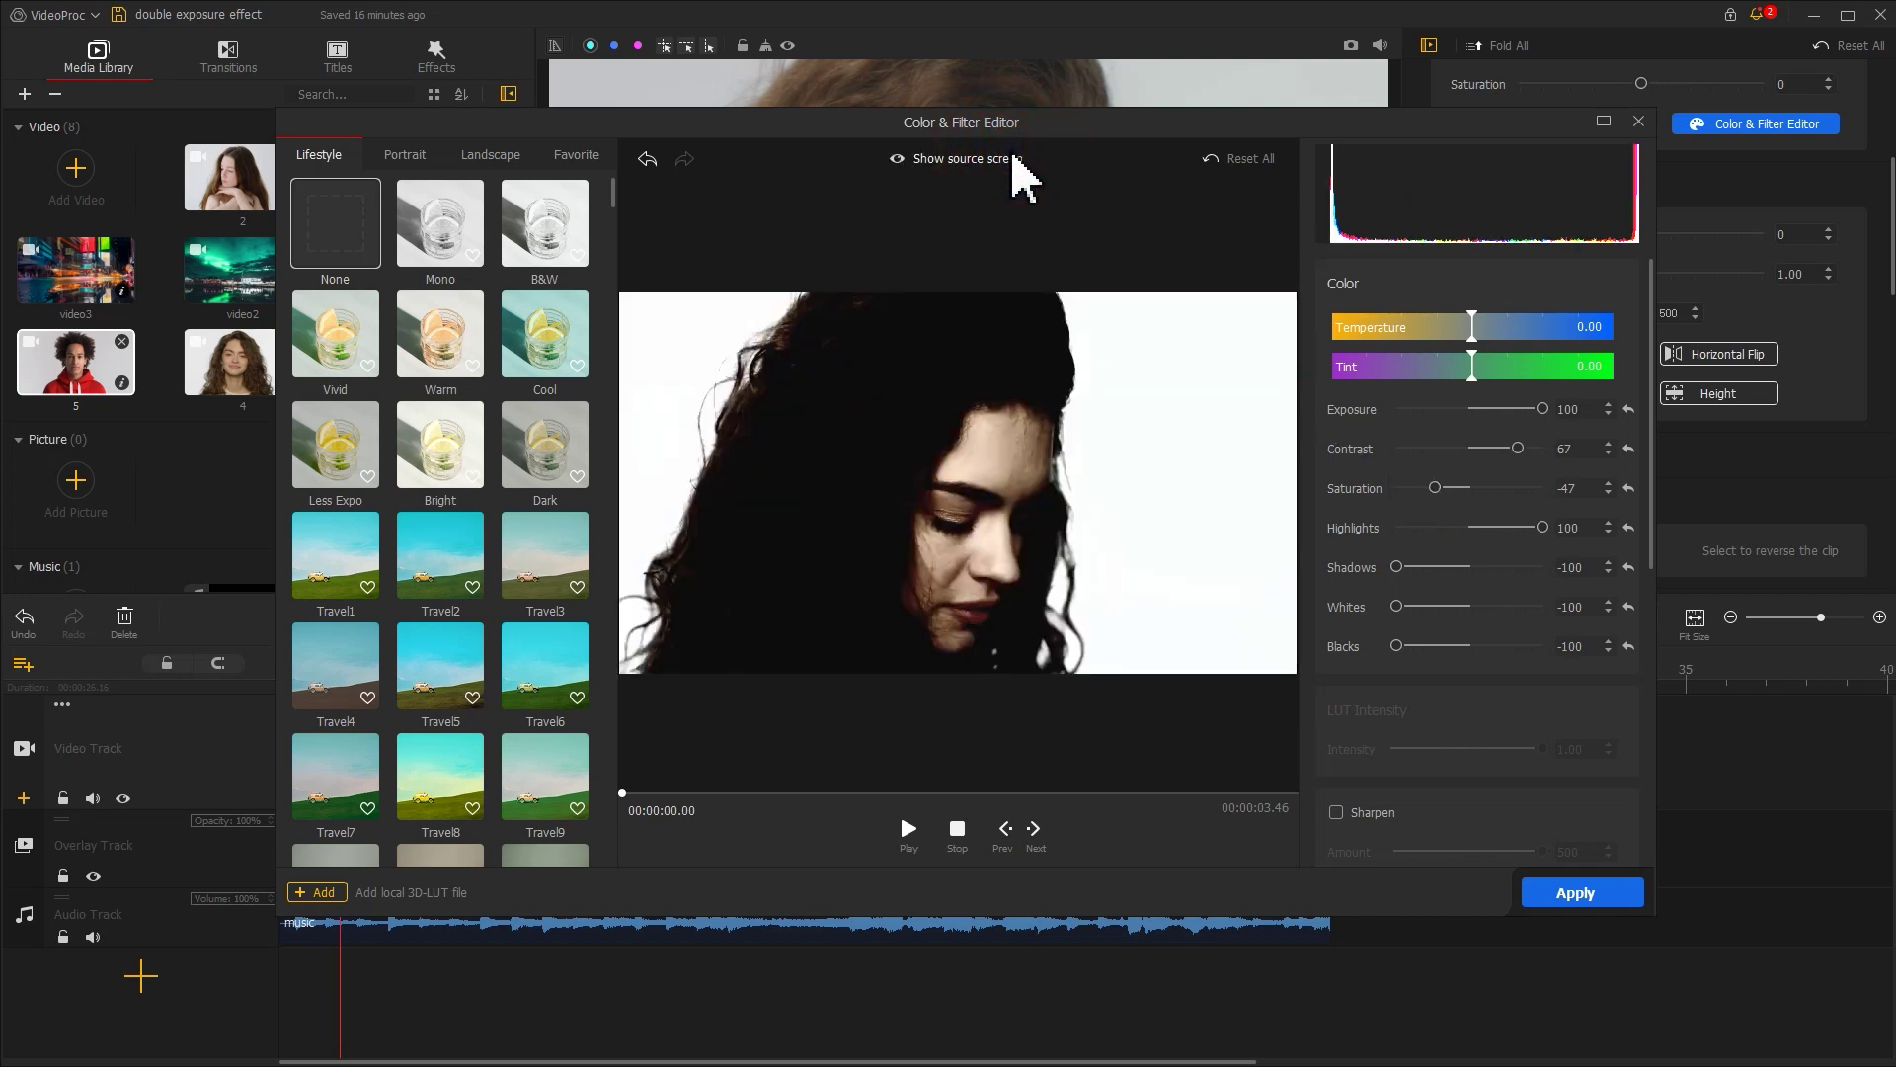
pyautogui.click(1558, 893)
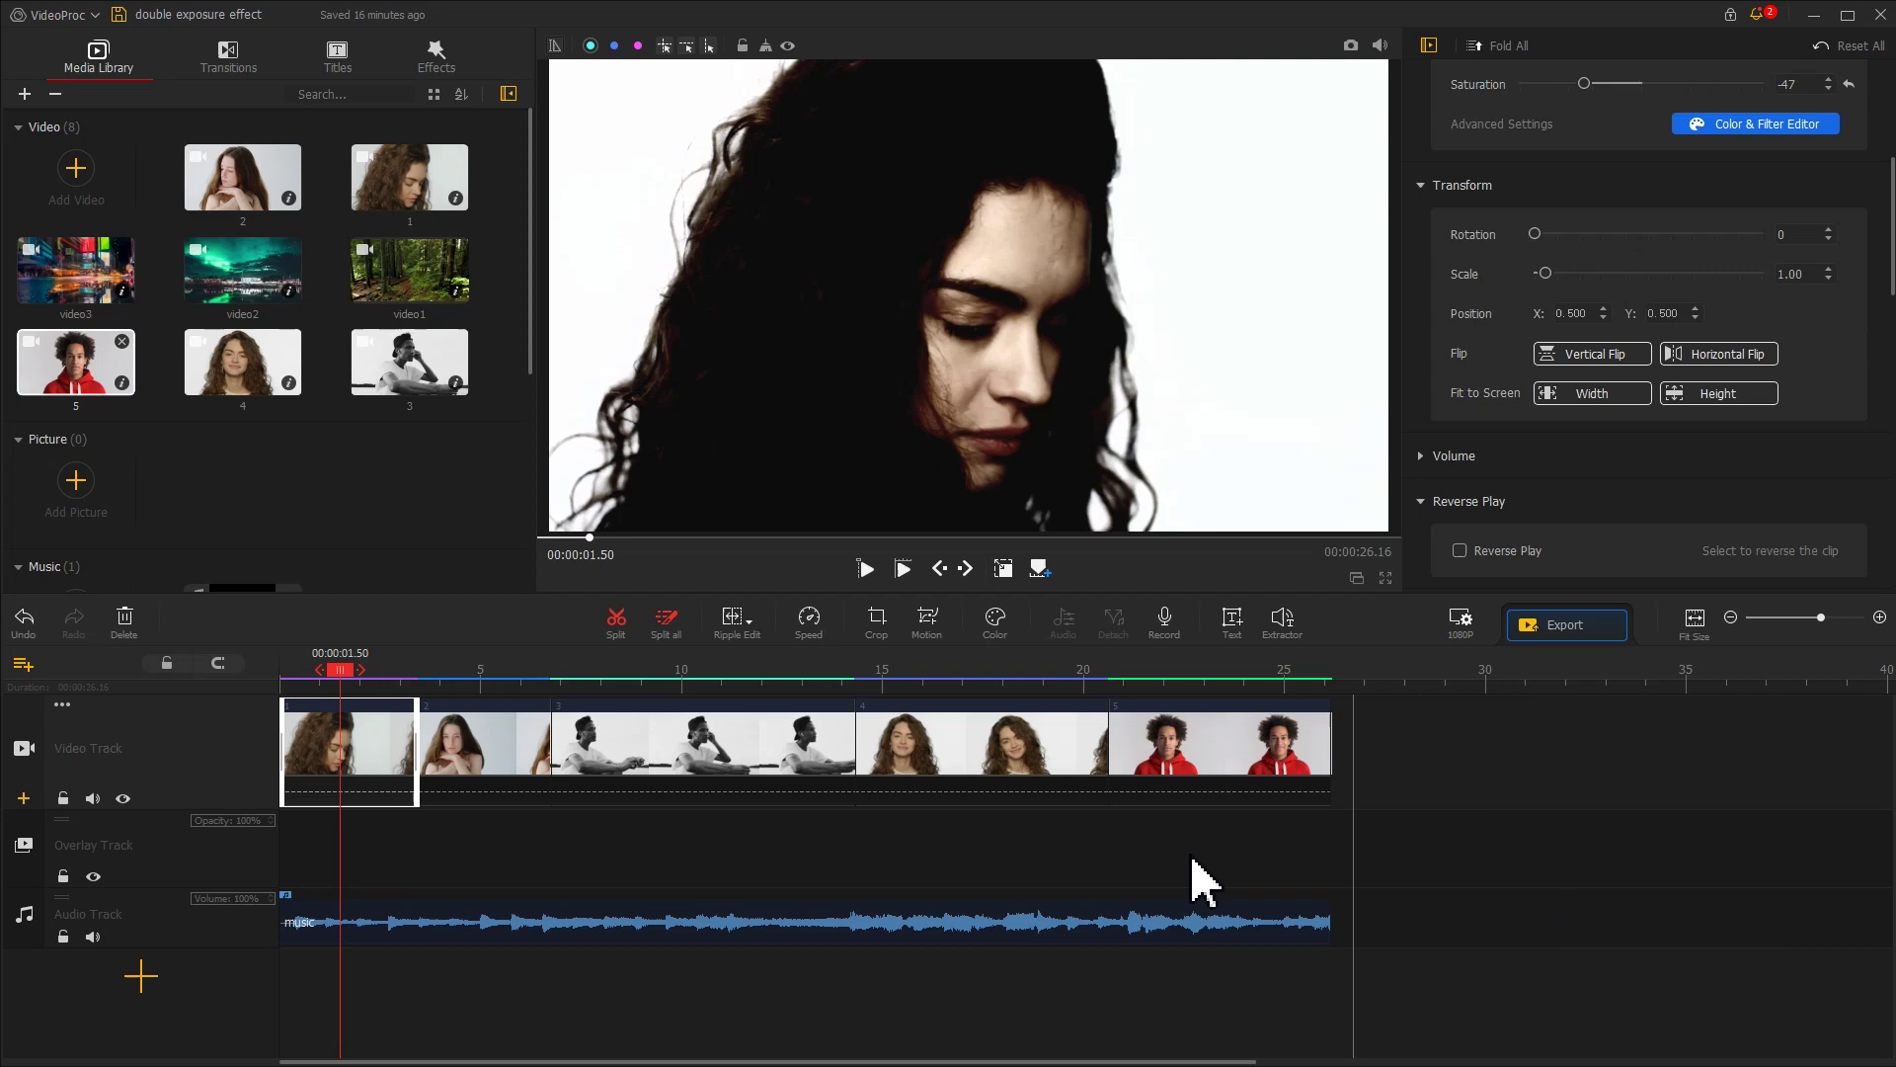
# Step: Grade the crossed-arms clip: raise exposure, contrast and saturation, and crush shadows to -100
pyautogui.click(493, 745)
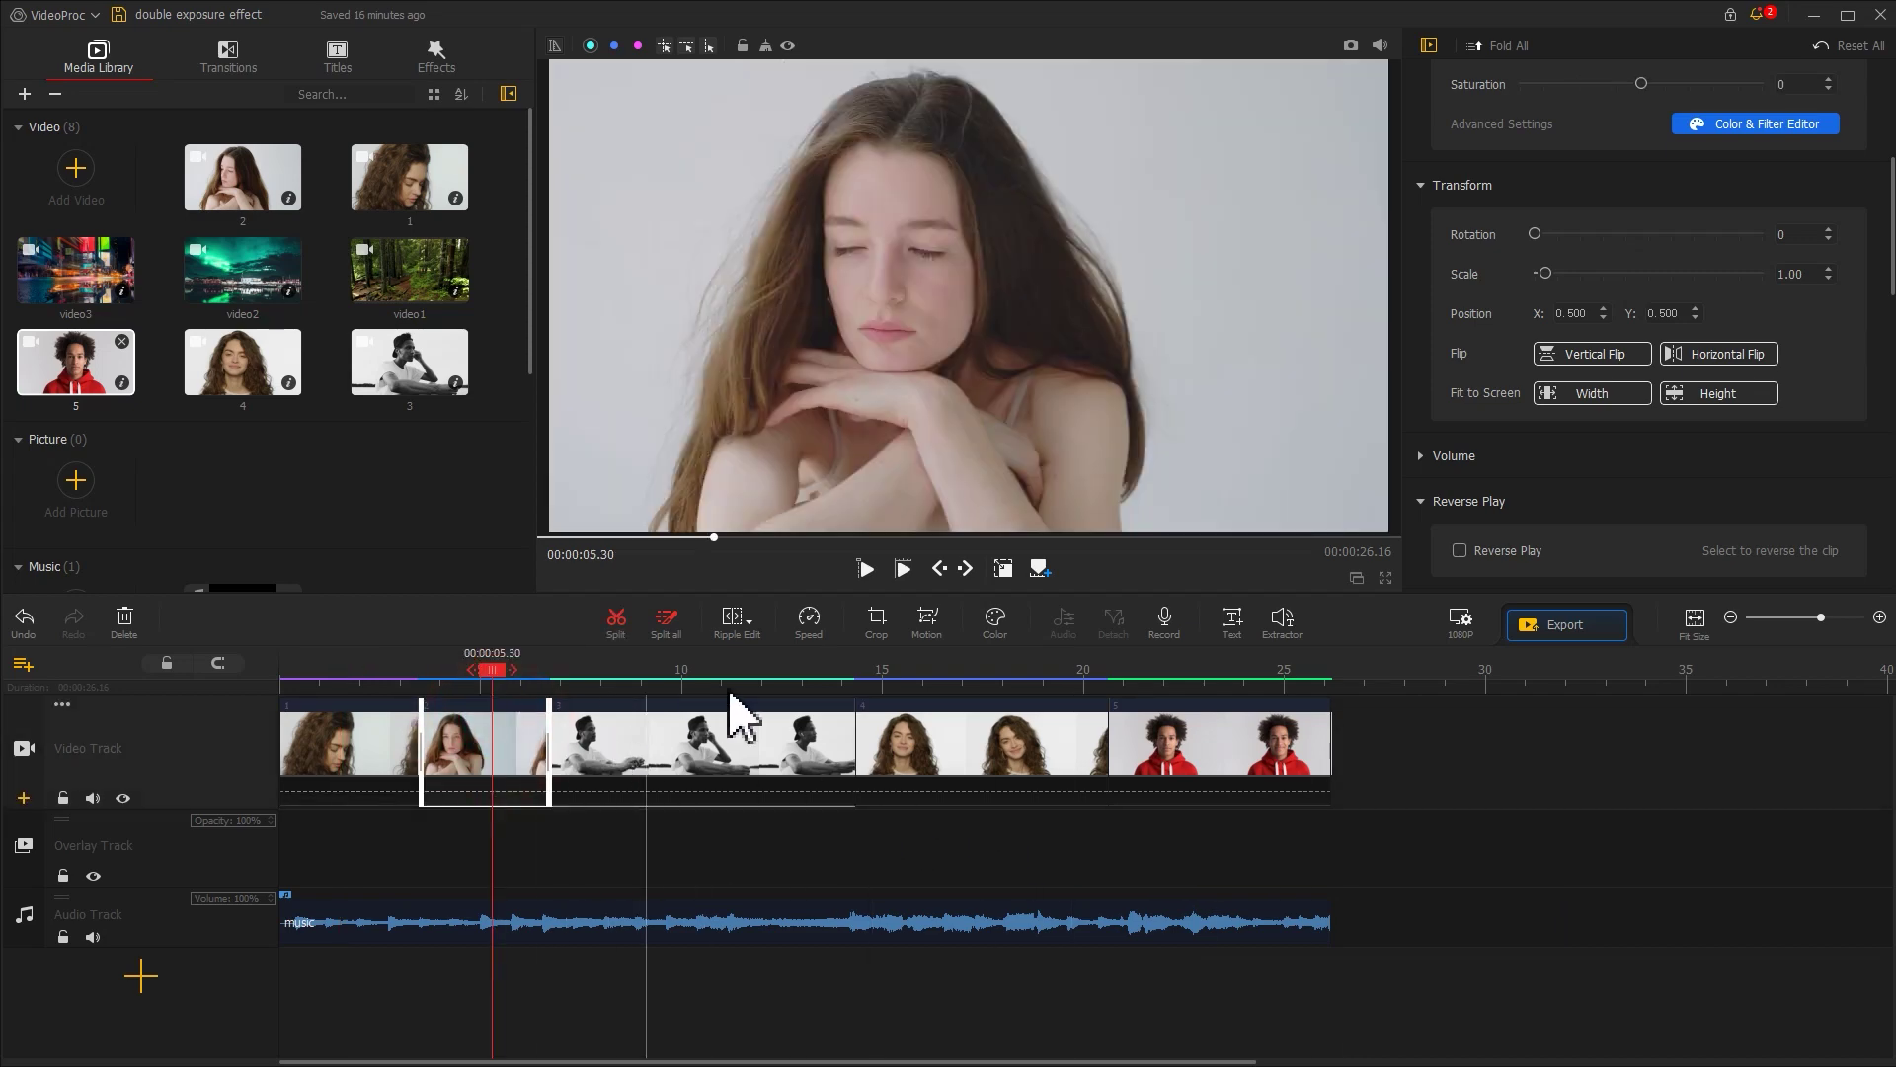
pyautogui.click(992, 622)
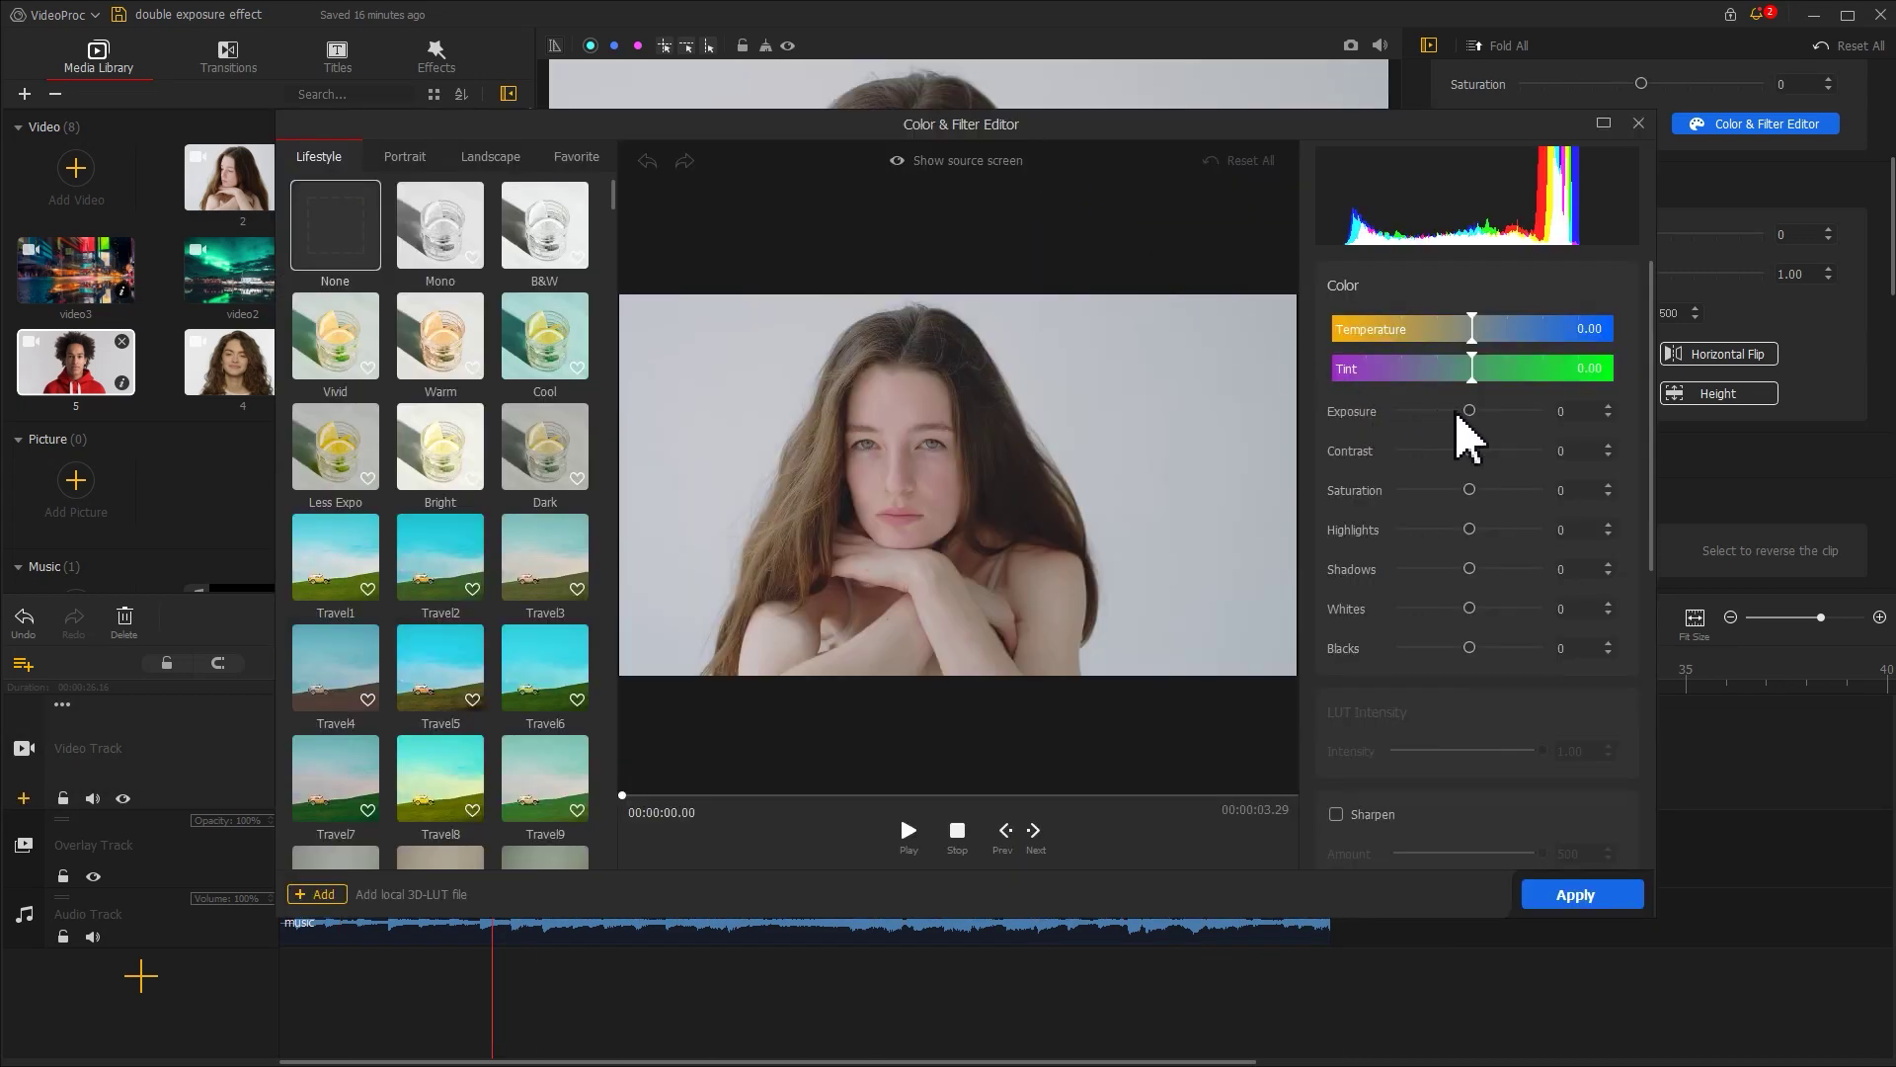
pyautogui.moveTo(1458, 412); pyautogui.dragTo(1495, 457)
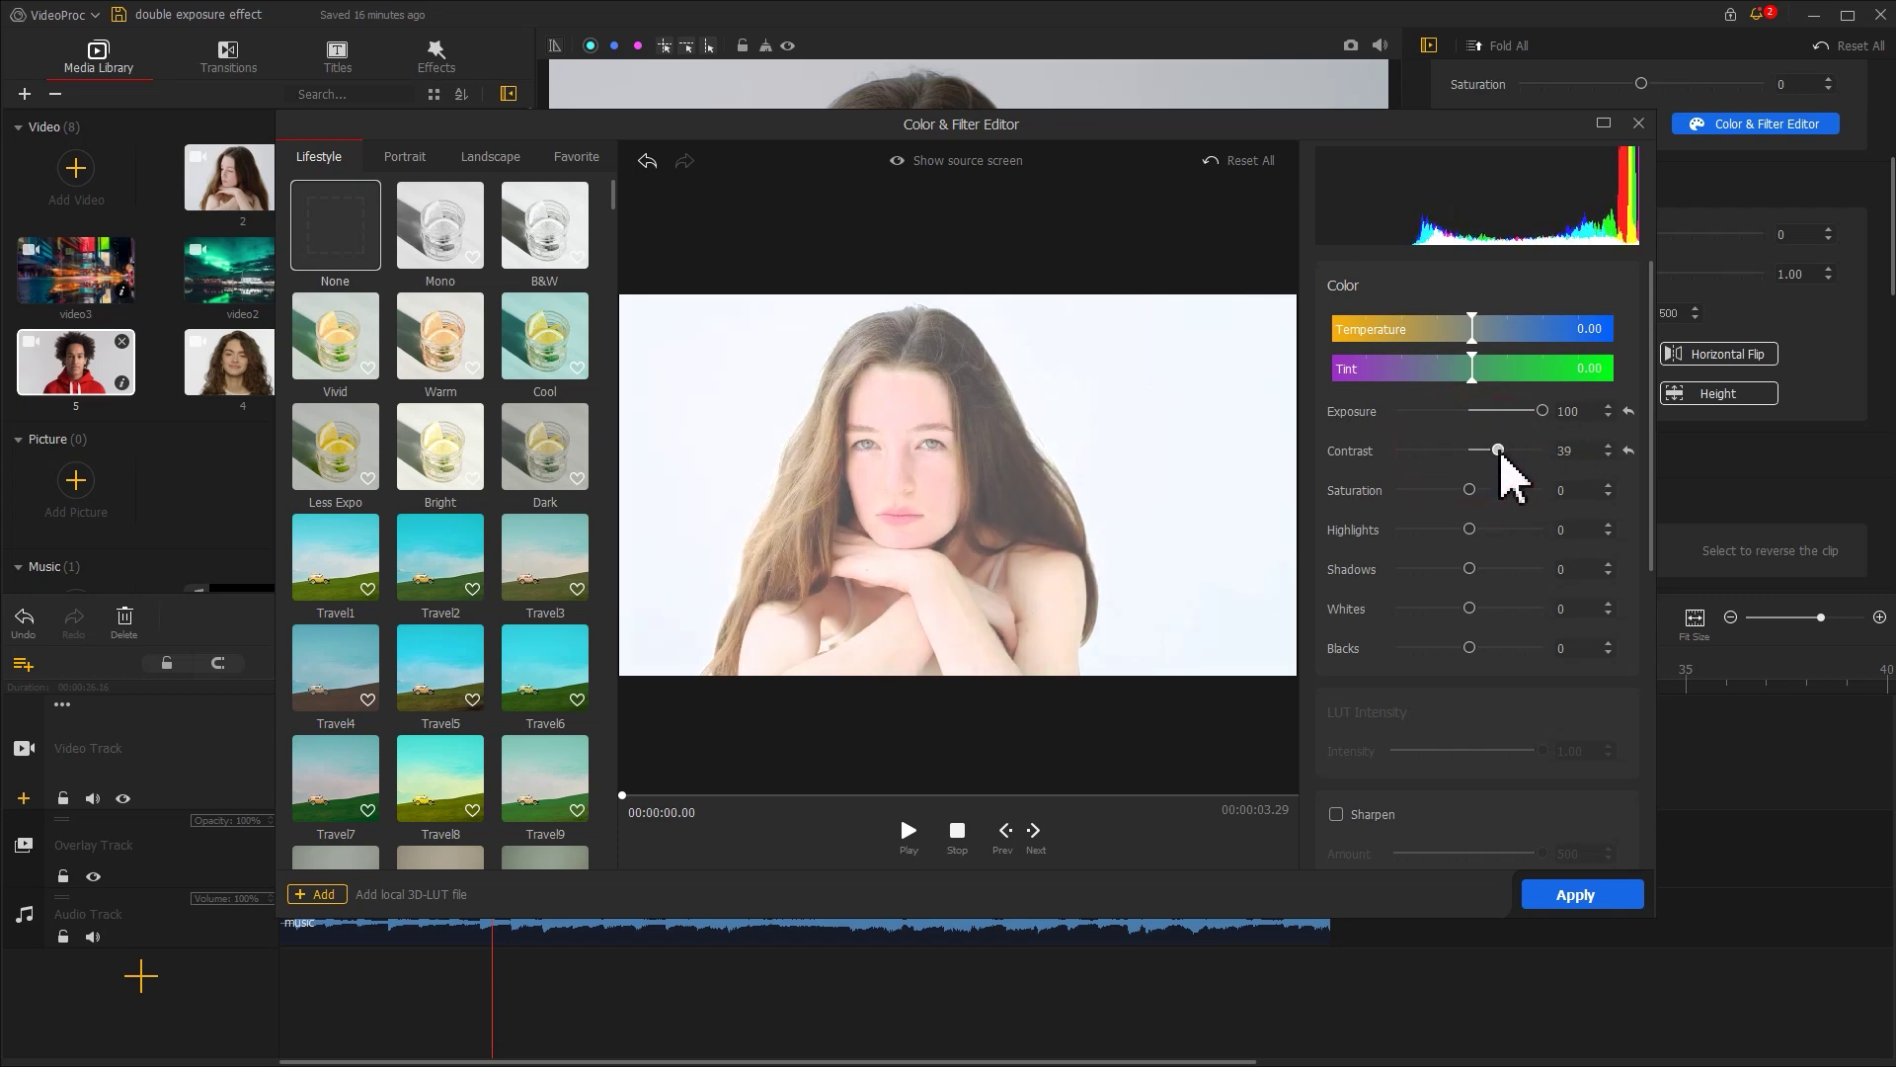
pyautogui.moveTo(1474, 491); pyautogui.dragTo(1571, 529)
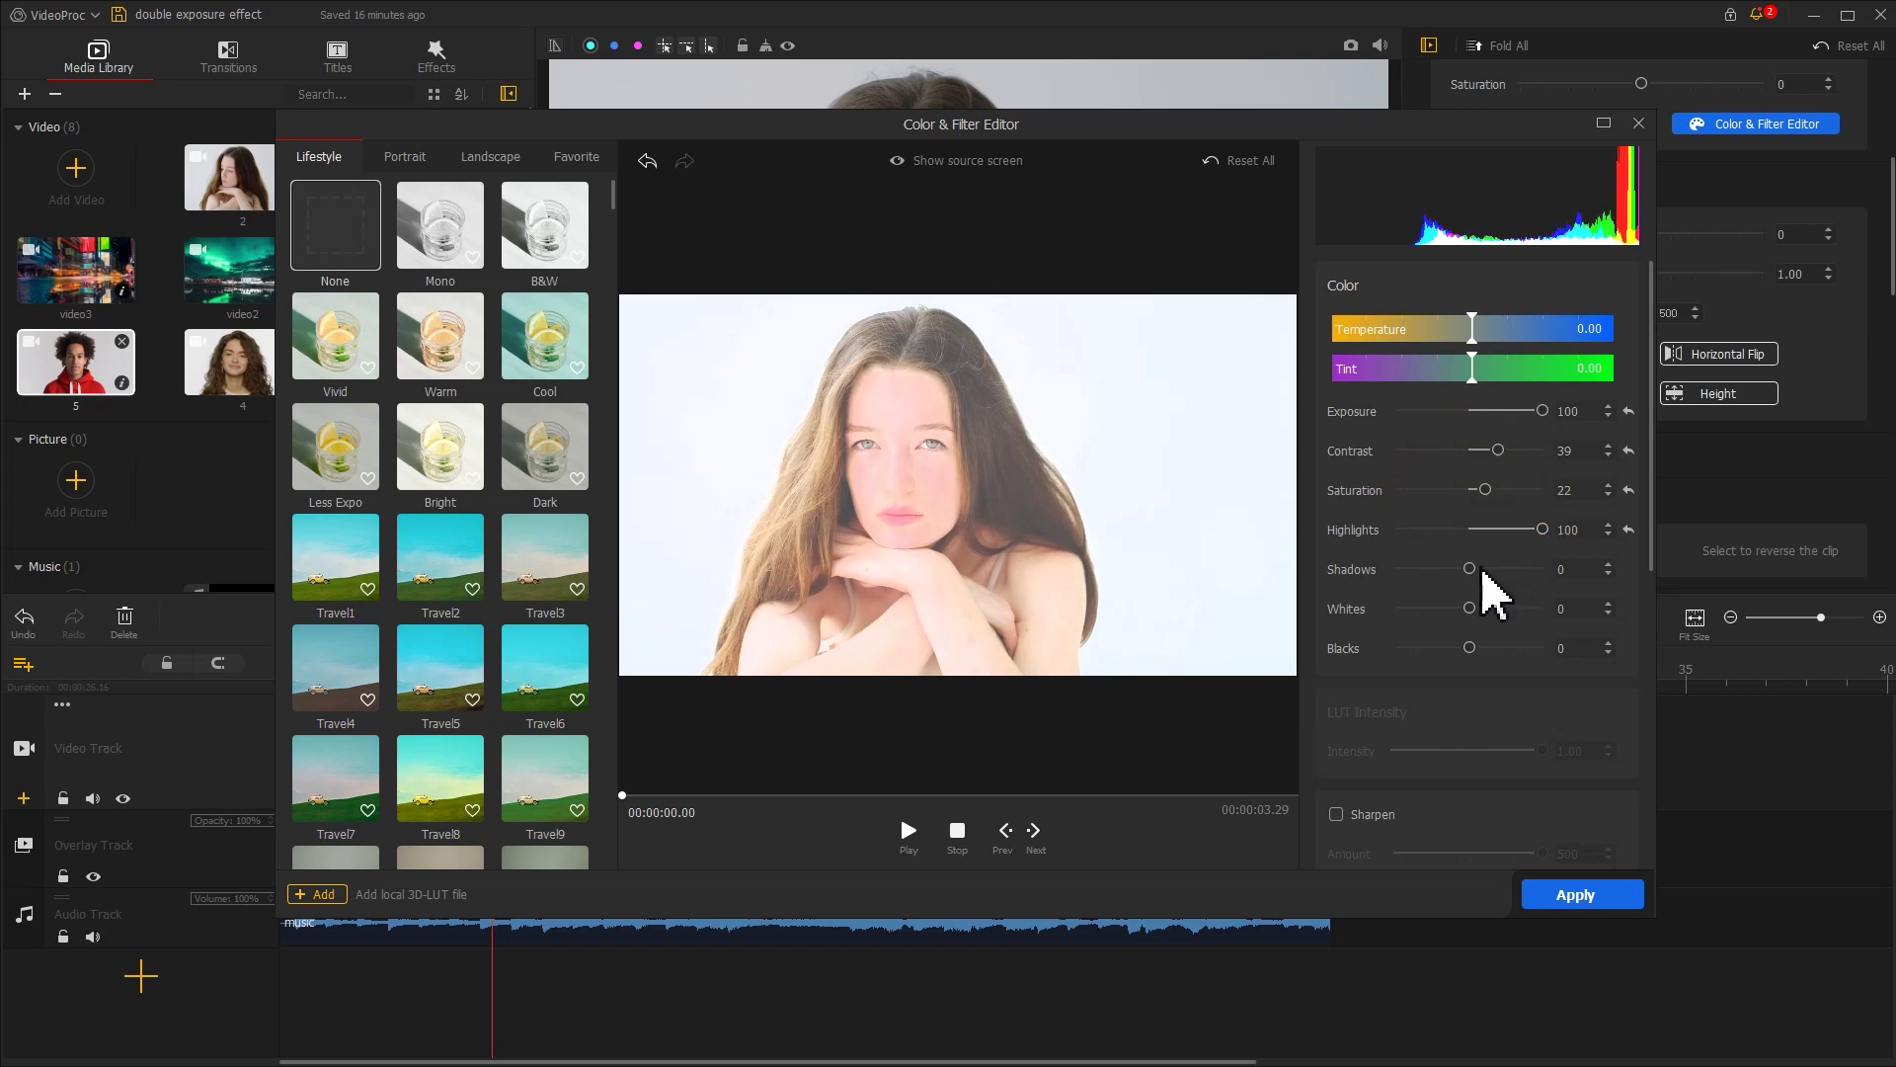
pyautogui.moveTo(1470, 568); pyautogui.dragTo(1274, 632)
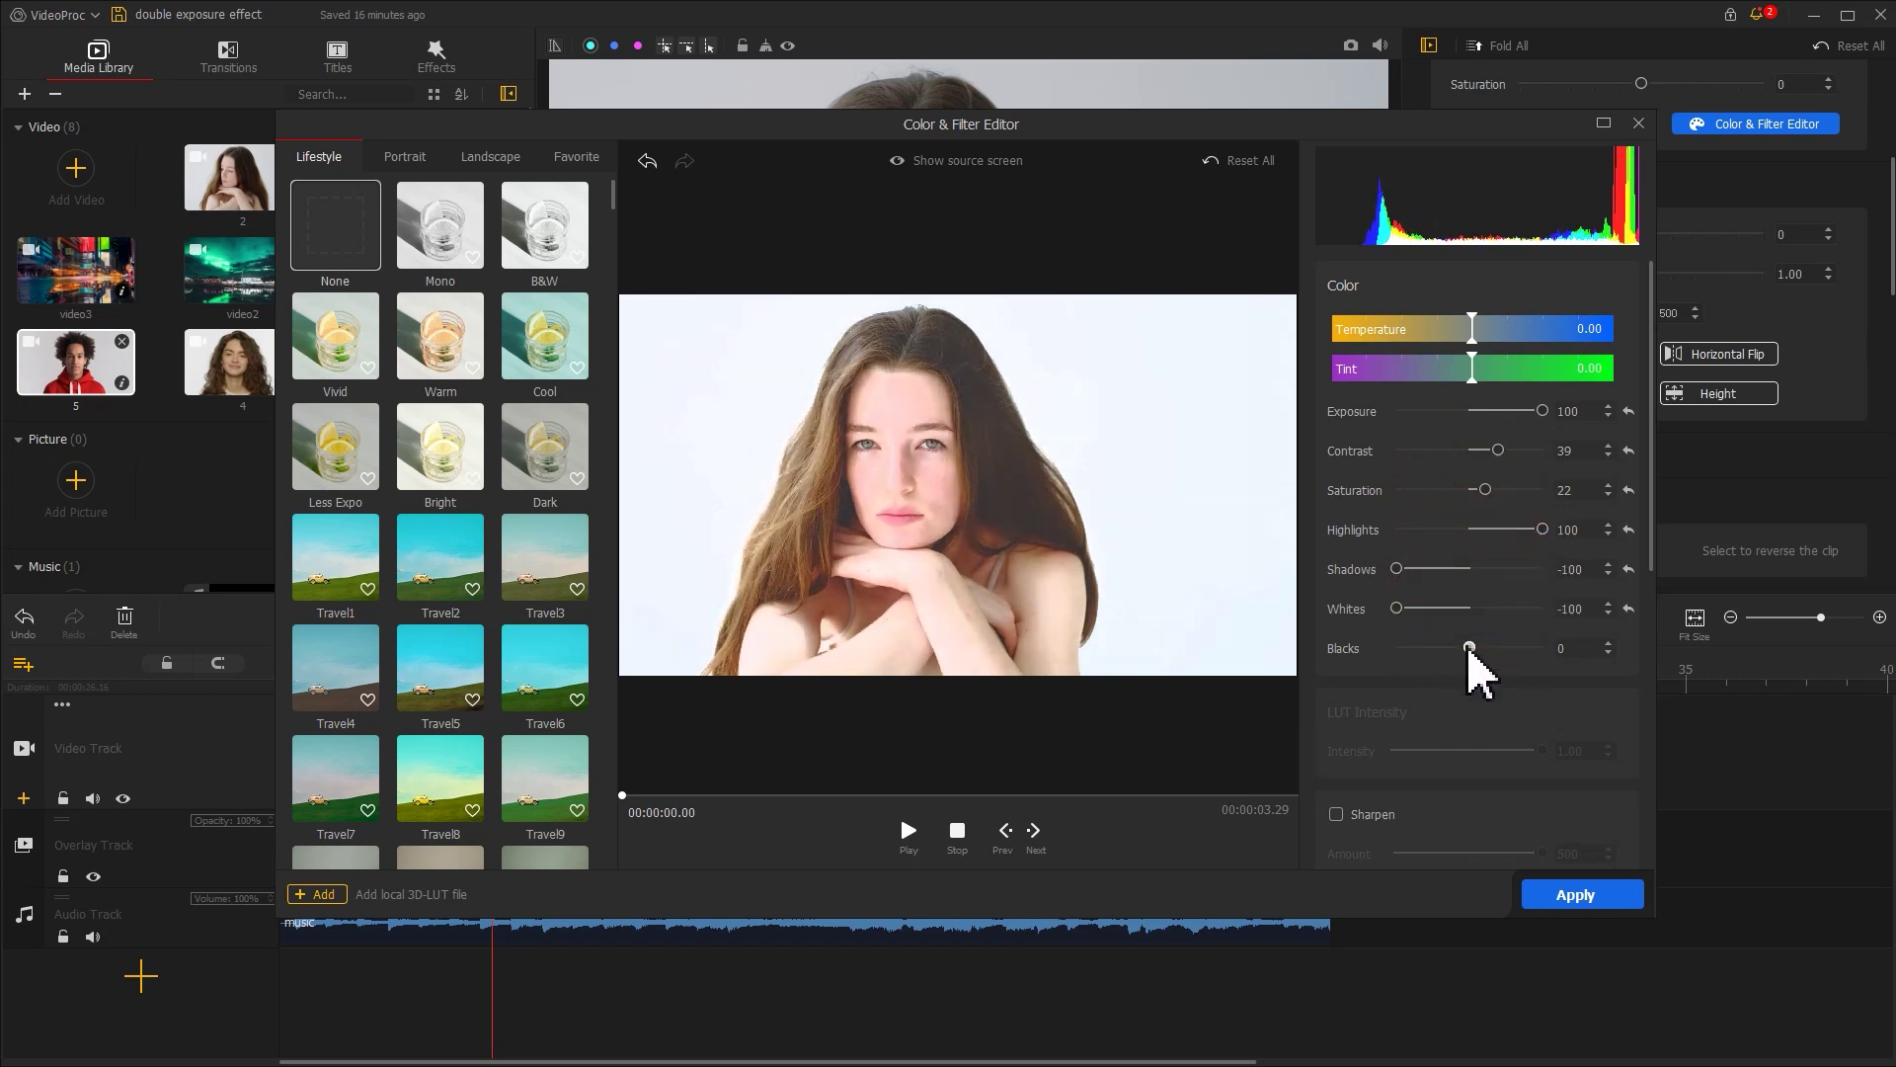
pyautogui.moveTo(1472, 649); pyautogui.dragTo(1375, 656)
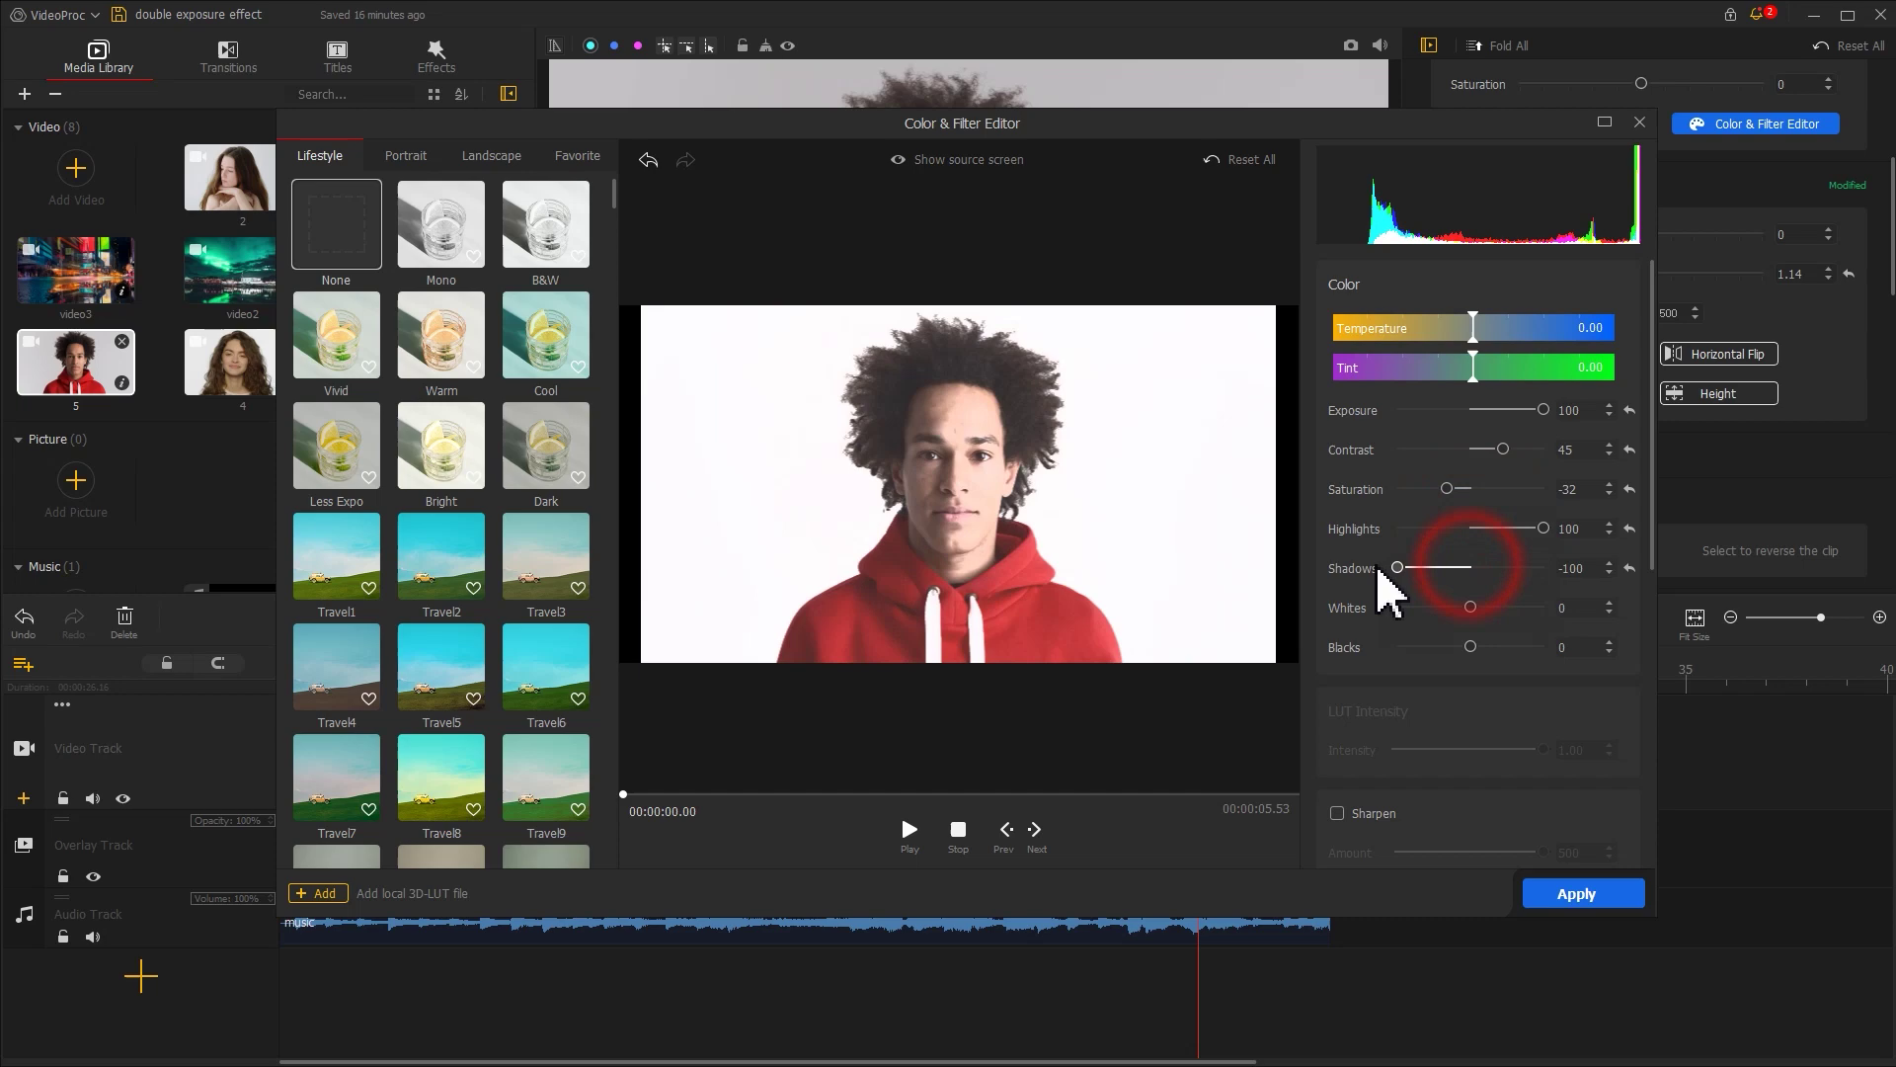
# Step: Pull whites and blacks down to -100 and apply the grade
pyautogui.click(1468, 608)
pyautogui.moveTo(1469, 608); pyautogui.dragTo(1355, 614)
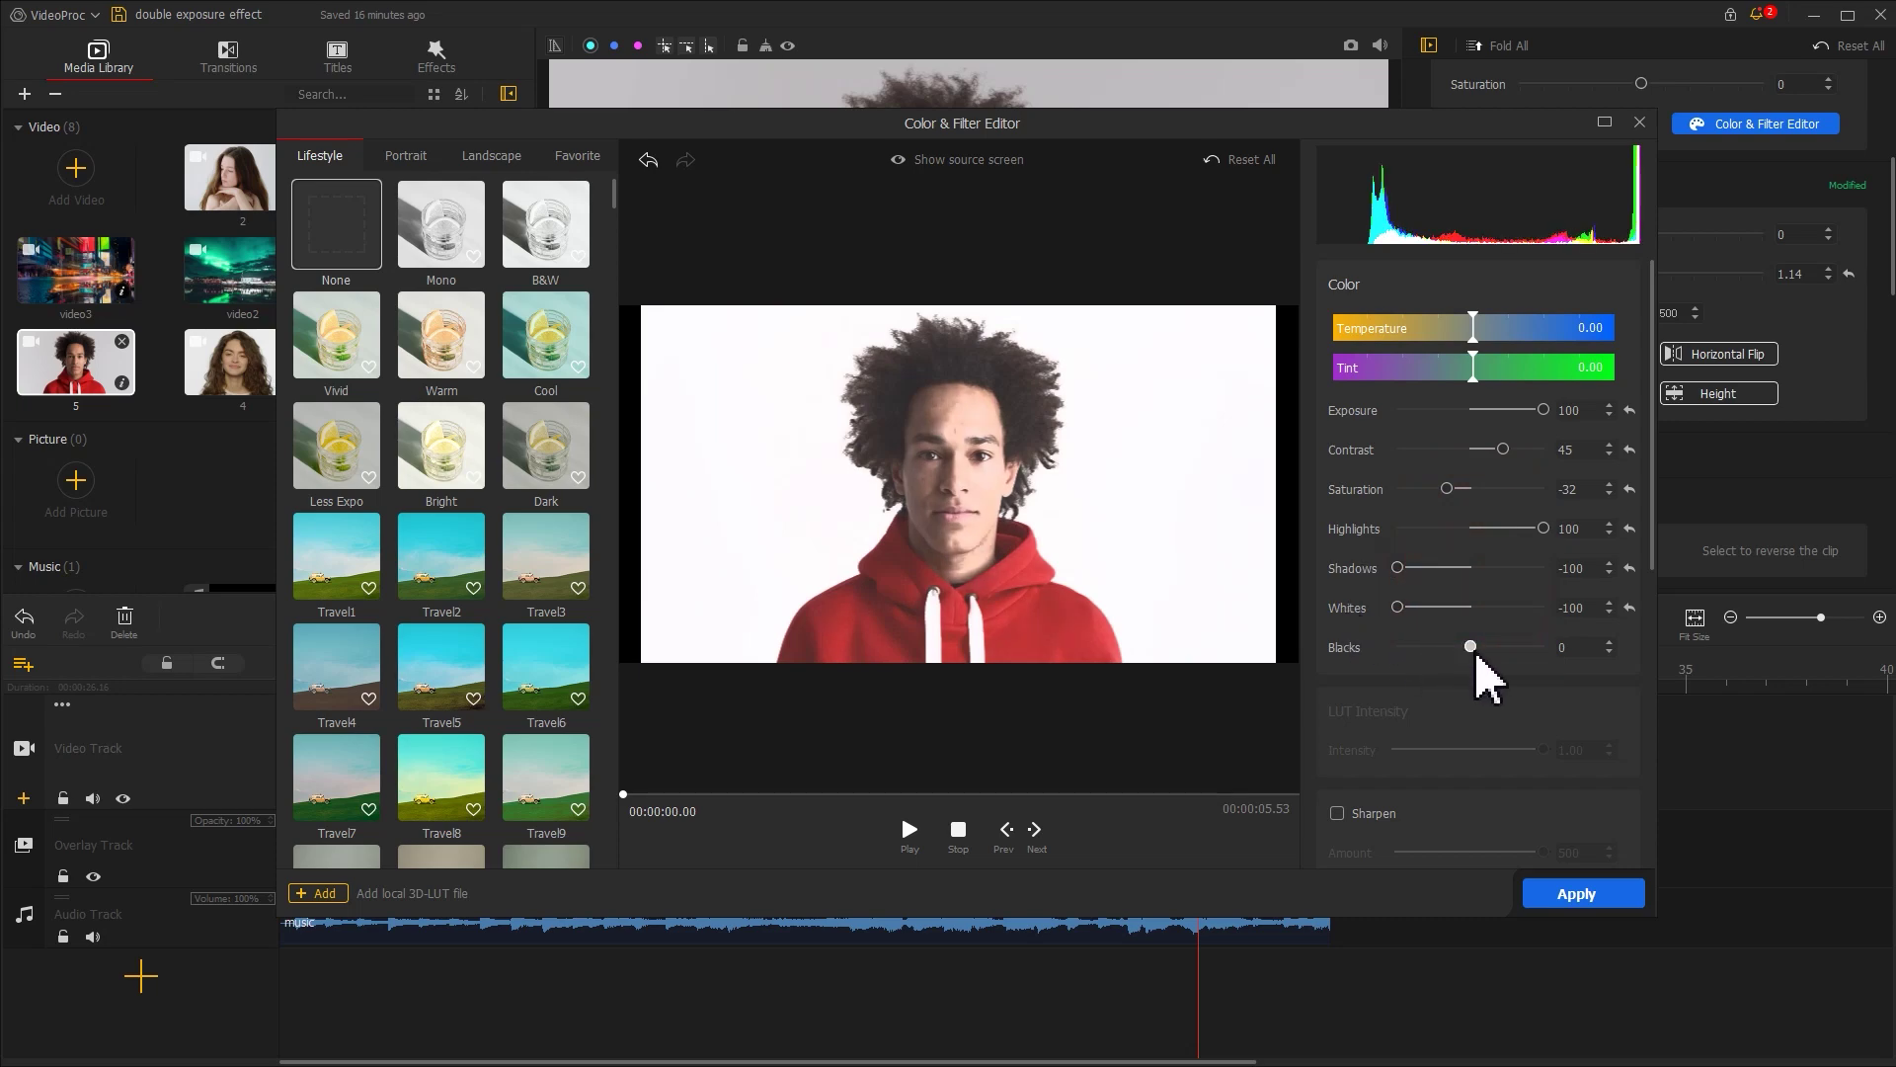
pyautogui.moveTo(1476, 654); pyautogui.dragTo(1383, 655)
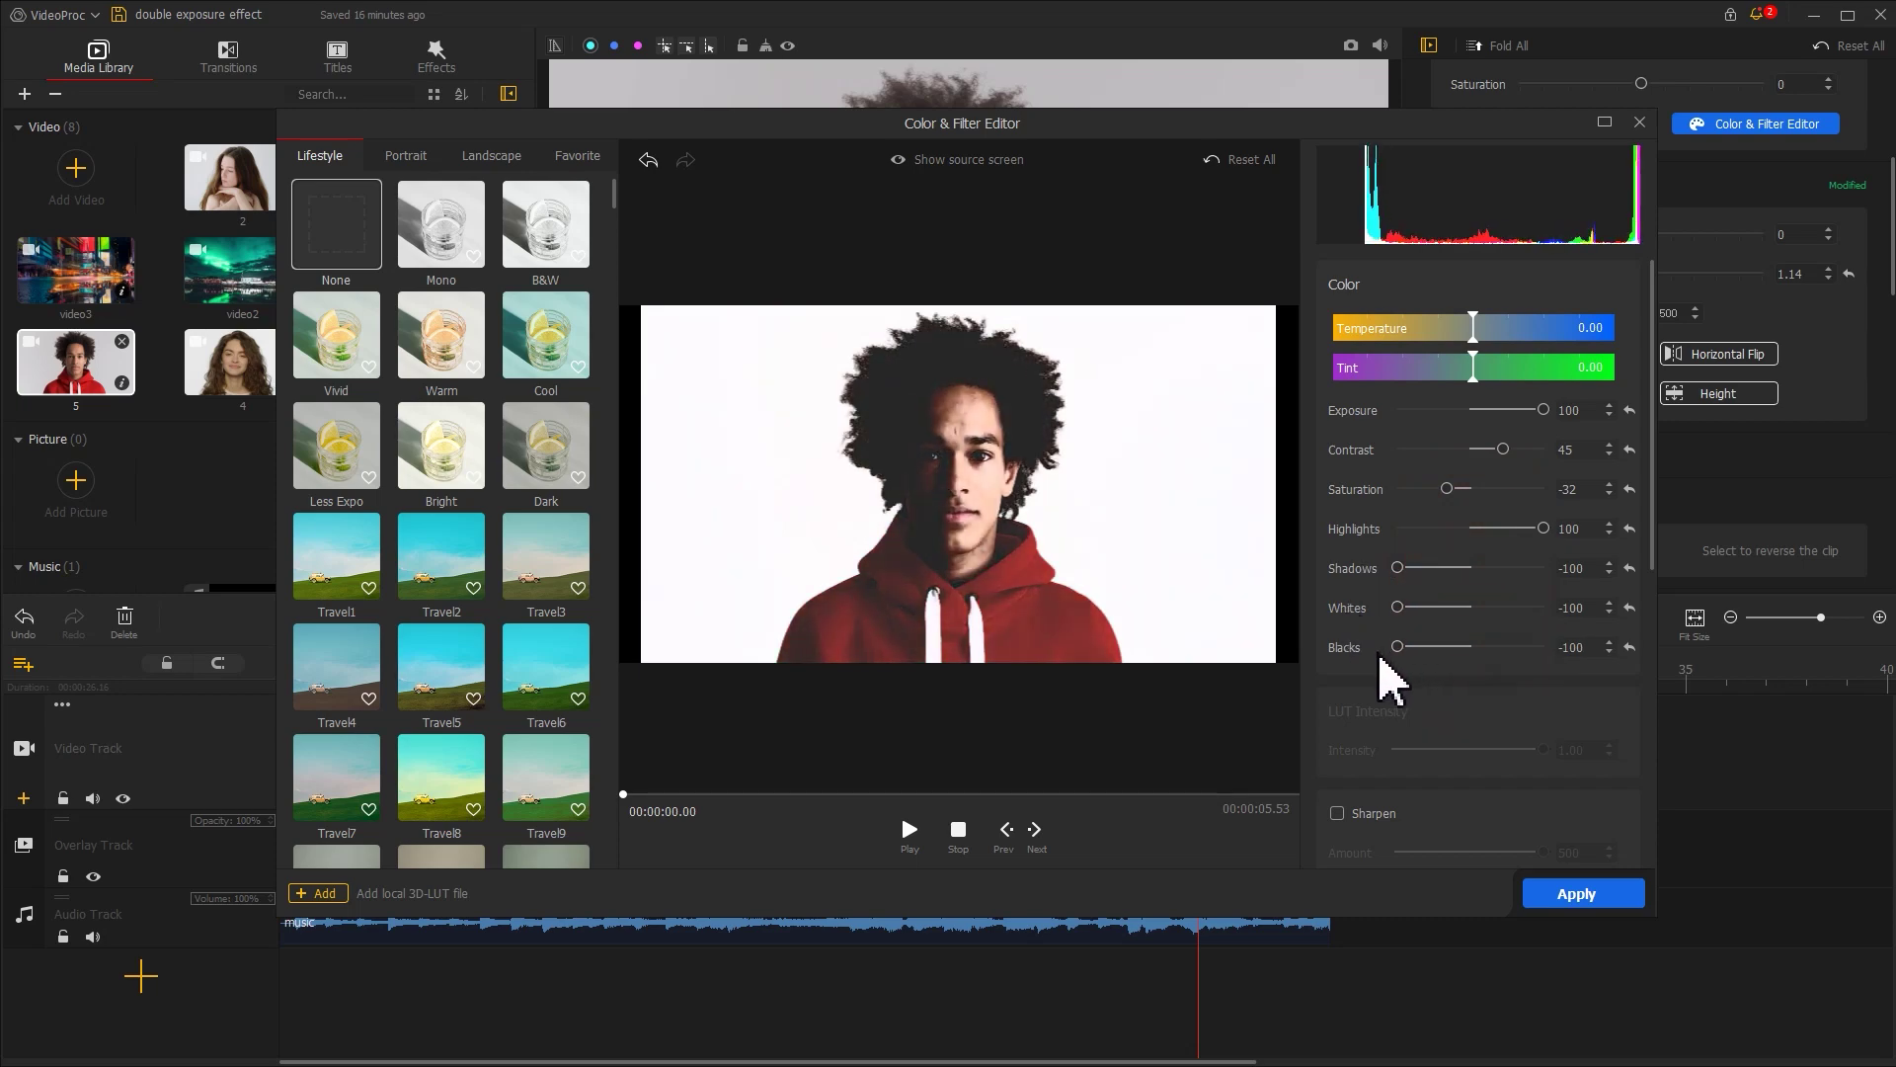
pyautogui.click(1559, 901)
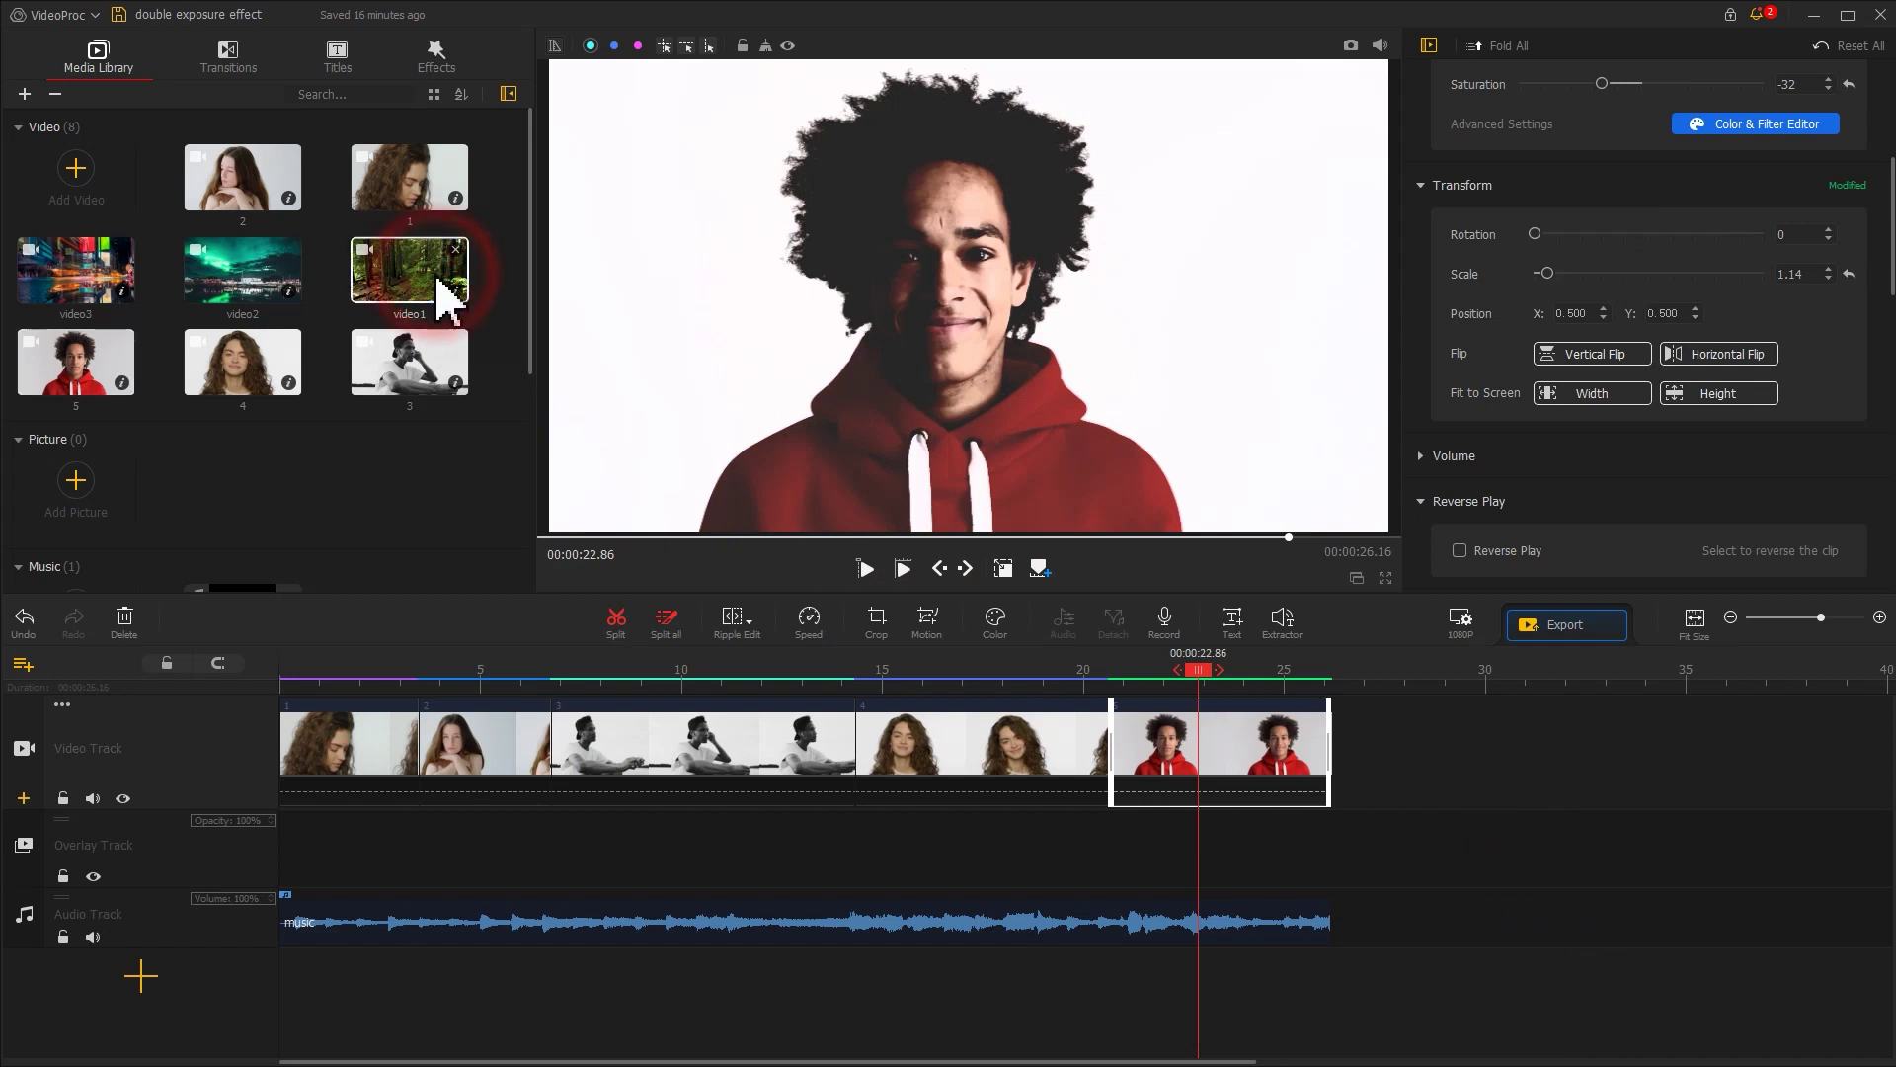
# Step: Add forest clip video1 to the overlay track, trim it to 00:00:14.33, and fit it to screen height
pyautogui.moveTo(441, 289); pyautogui.dragTo(263, 855)
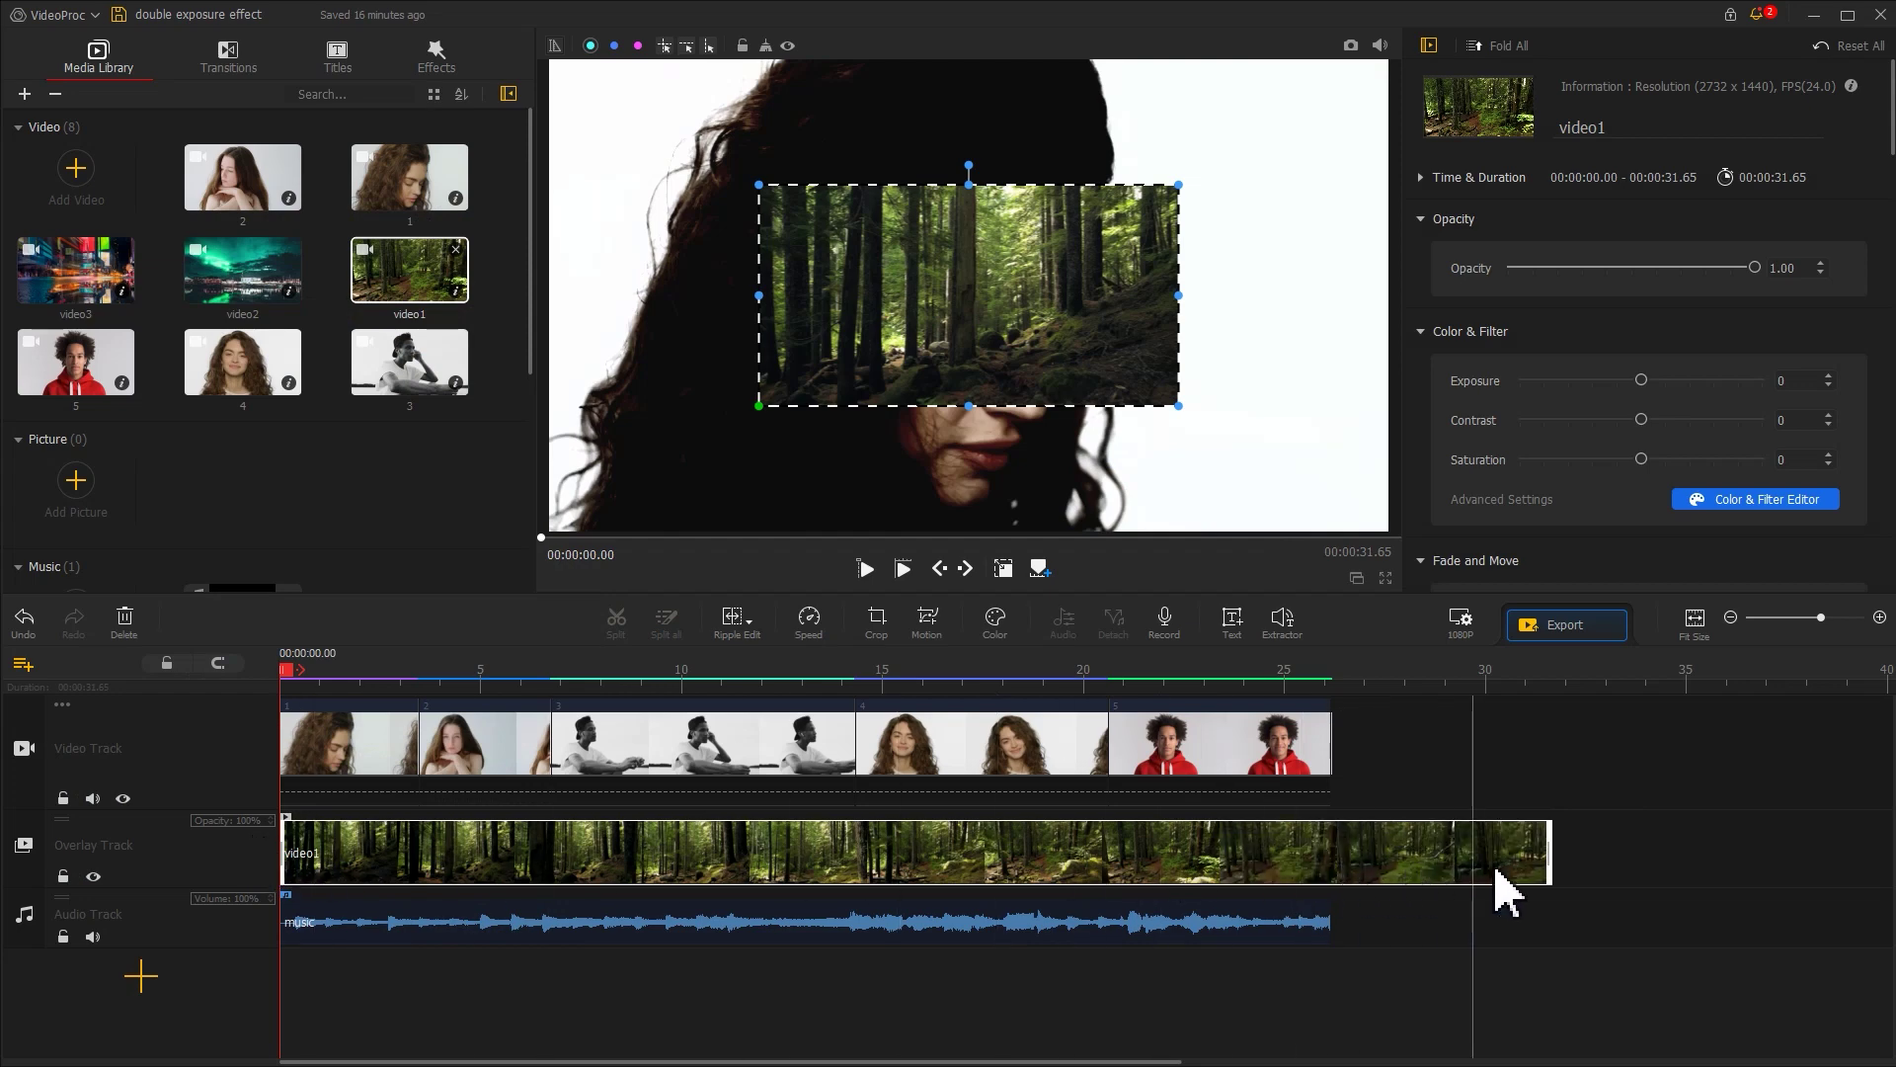
pyautogui.click(1548, 858)
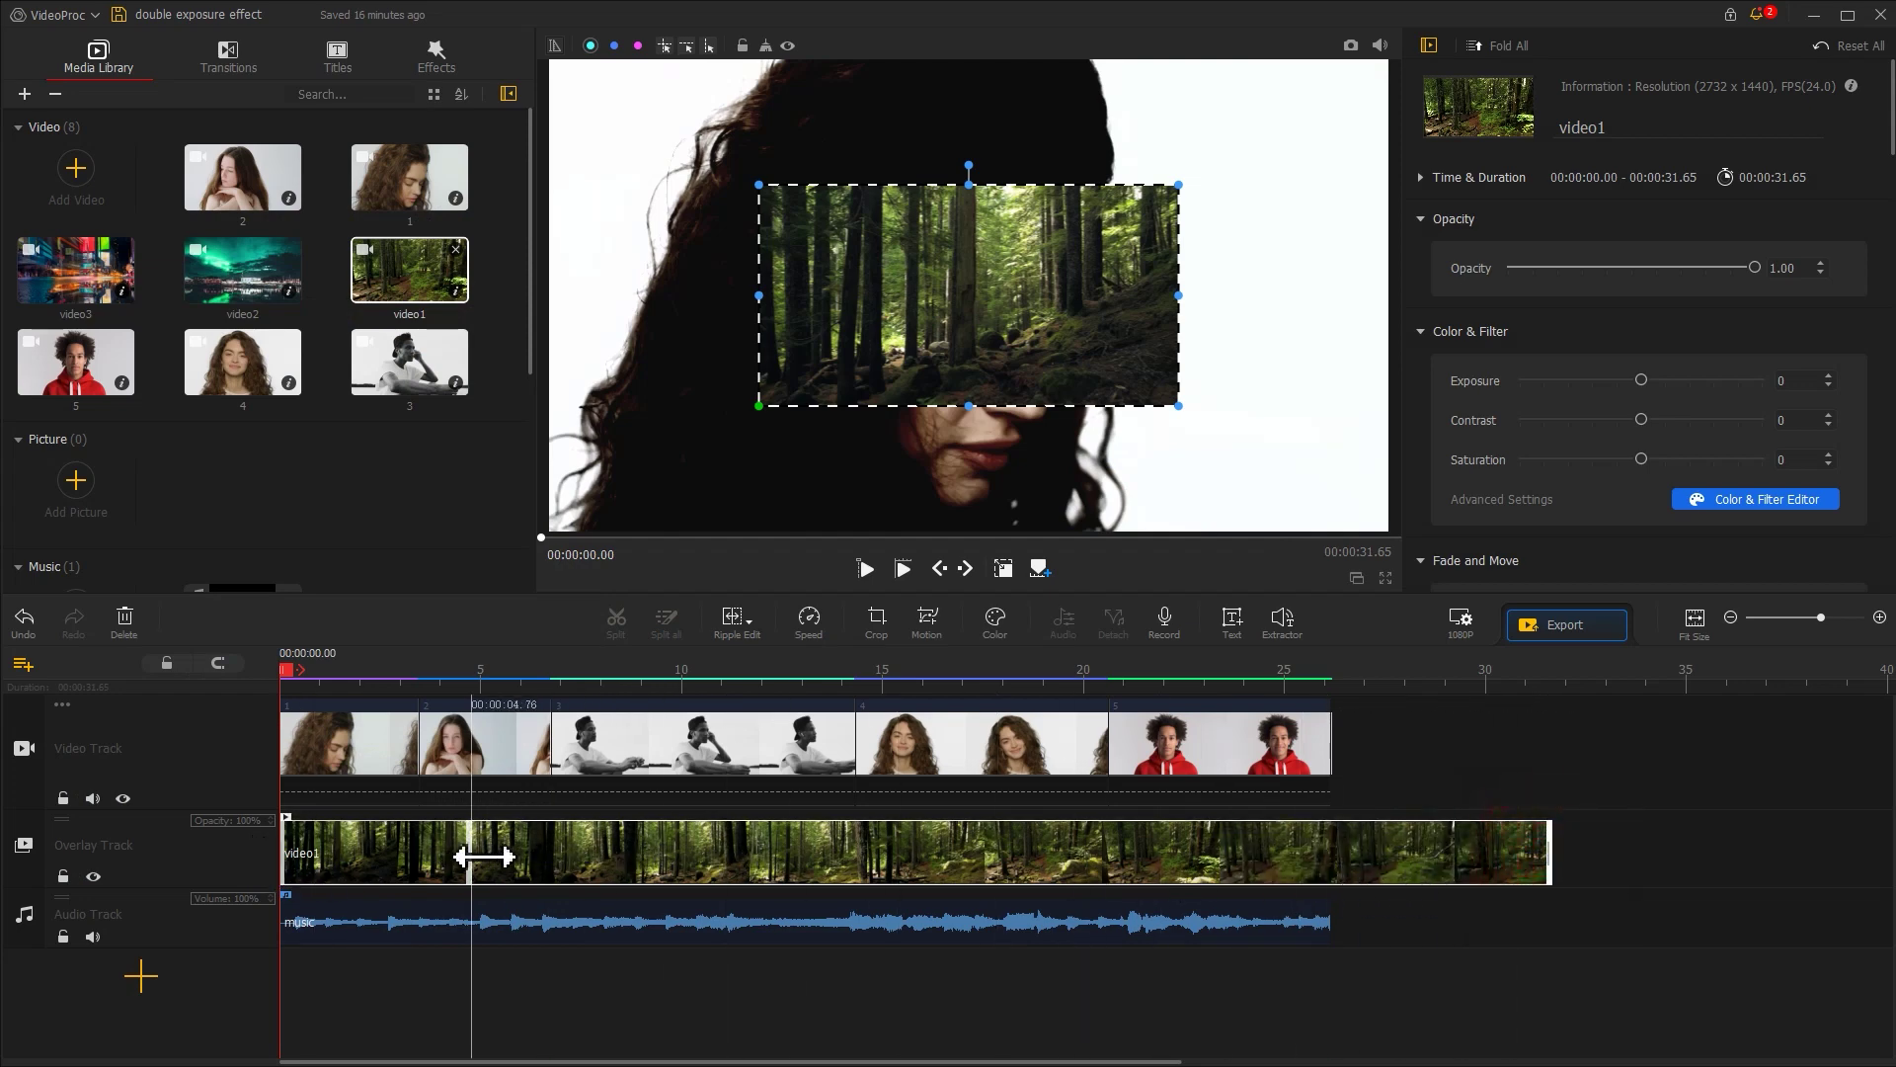
pyautogui.moveTo(835, 857); pyautogui.dragTo(857, 860)
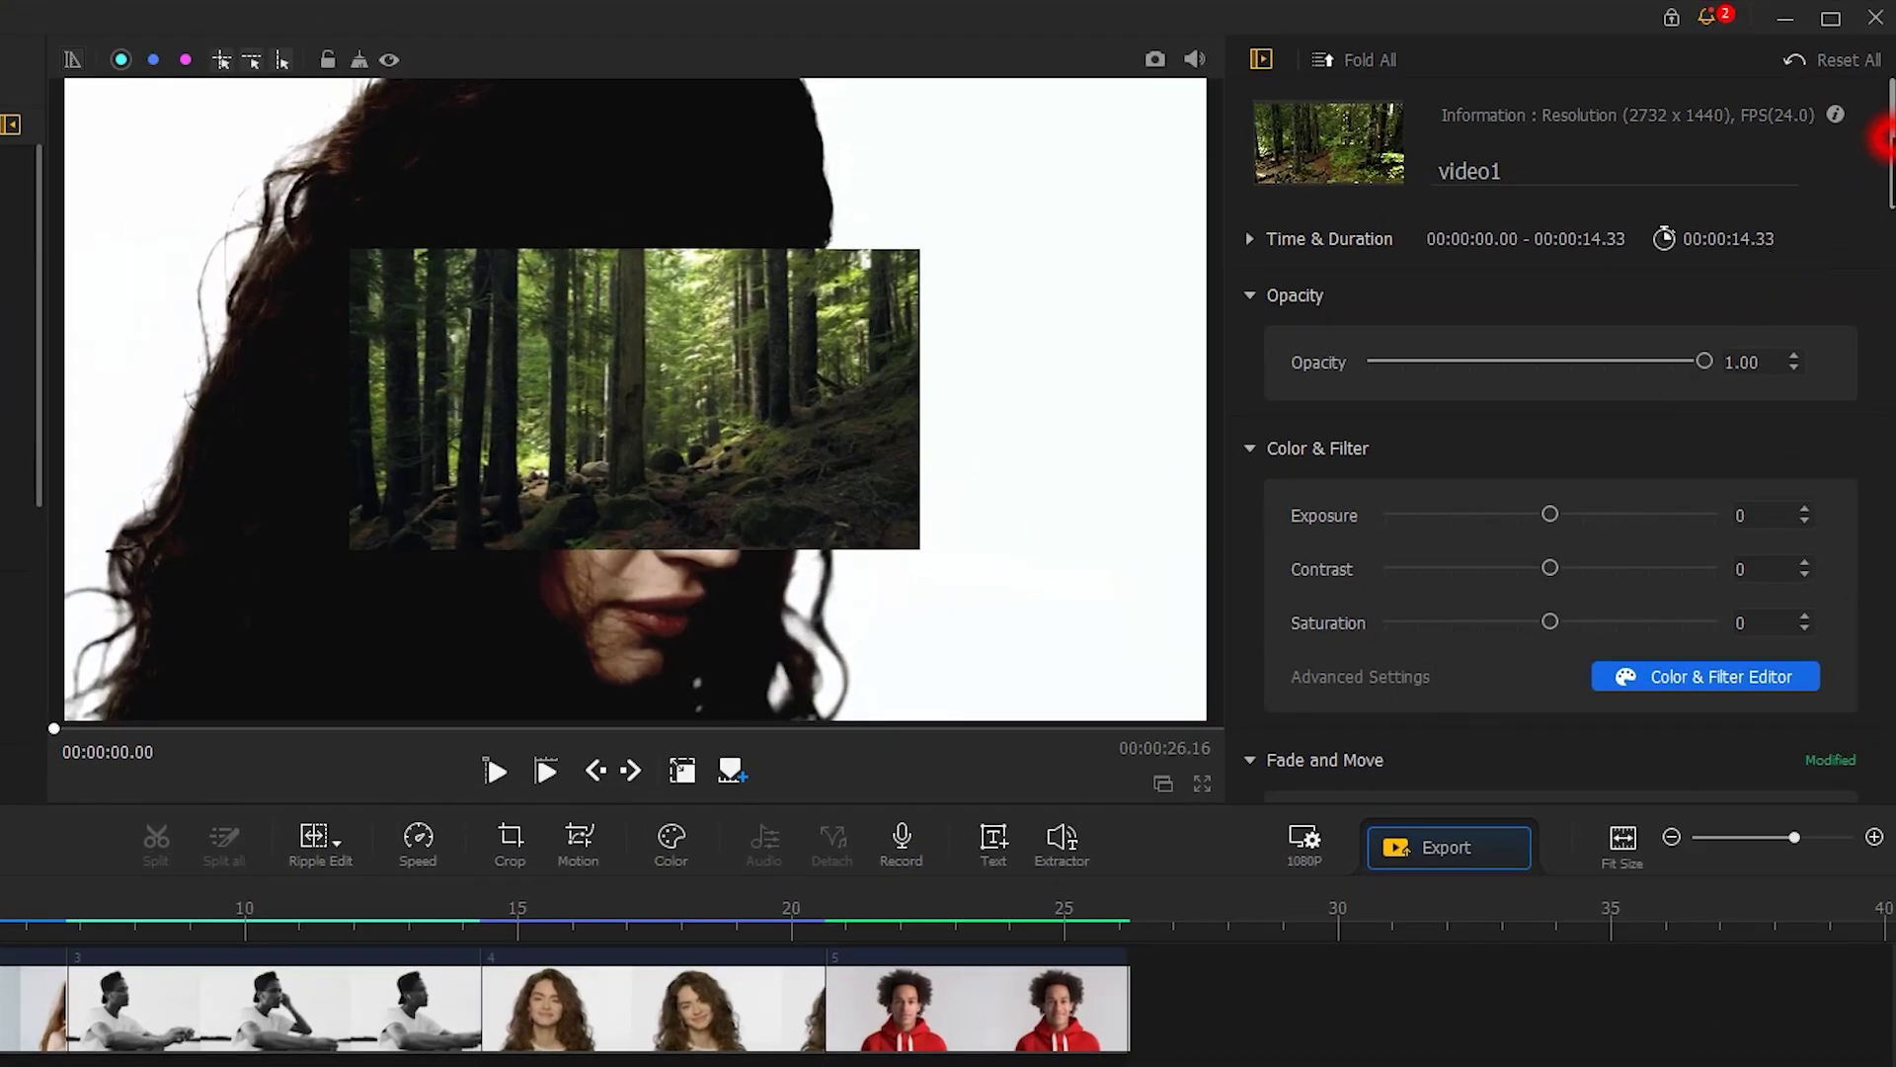
pyautogui.moveTo(1888, 138); pyautogui.dragTo(1867, 336)
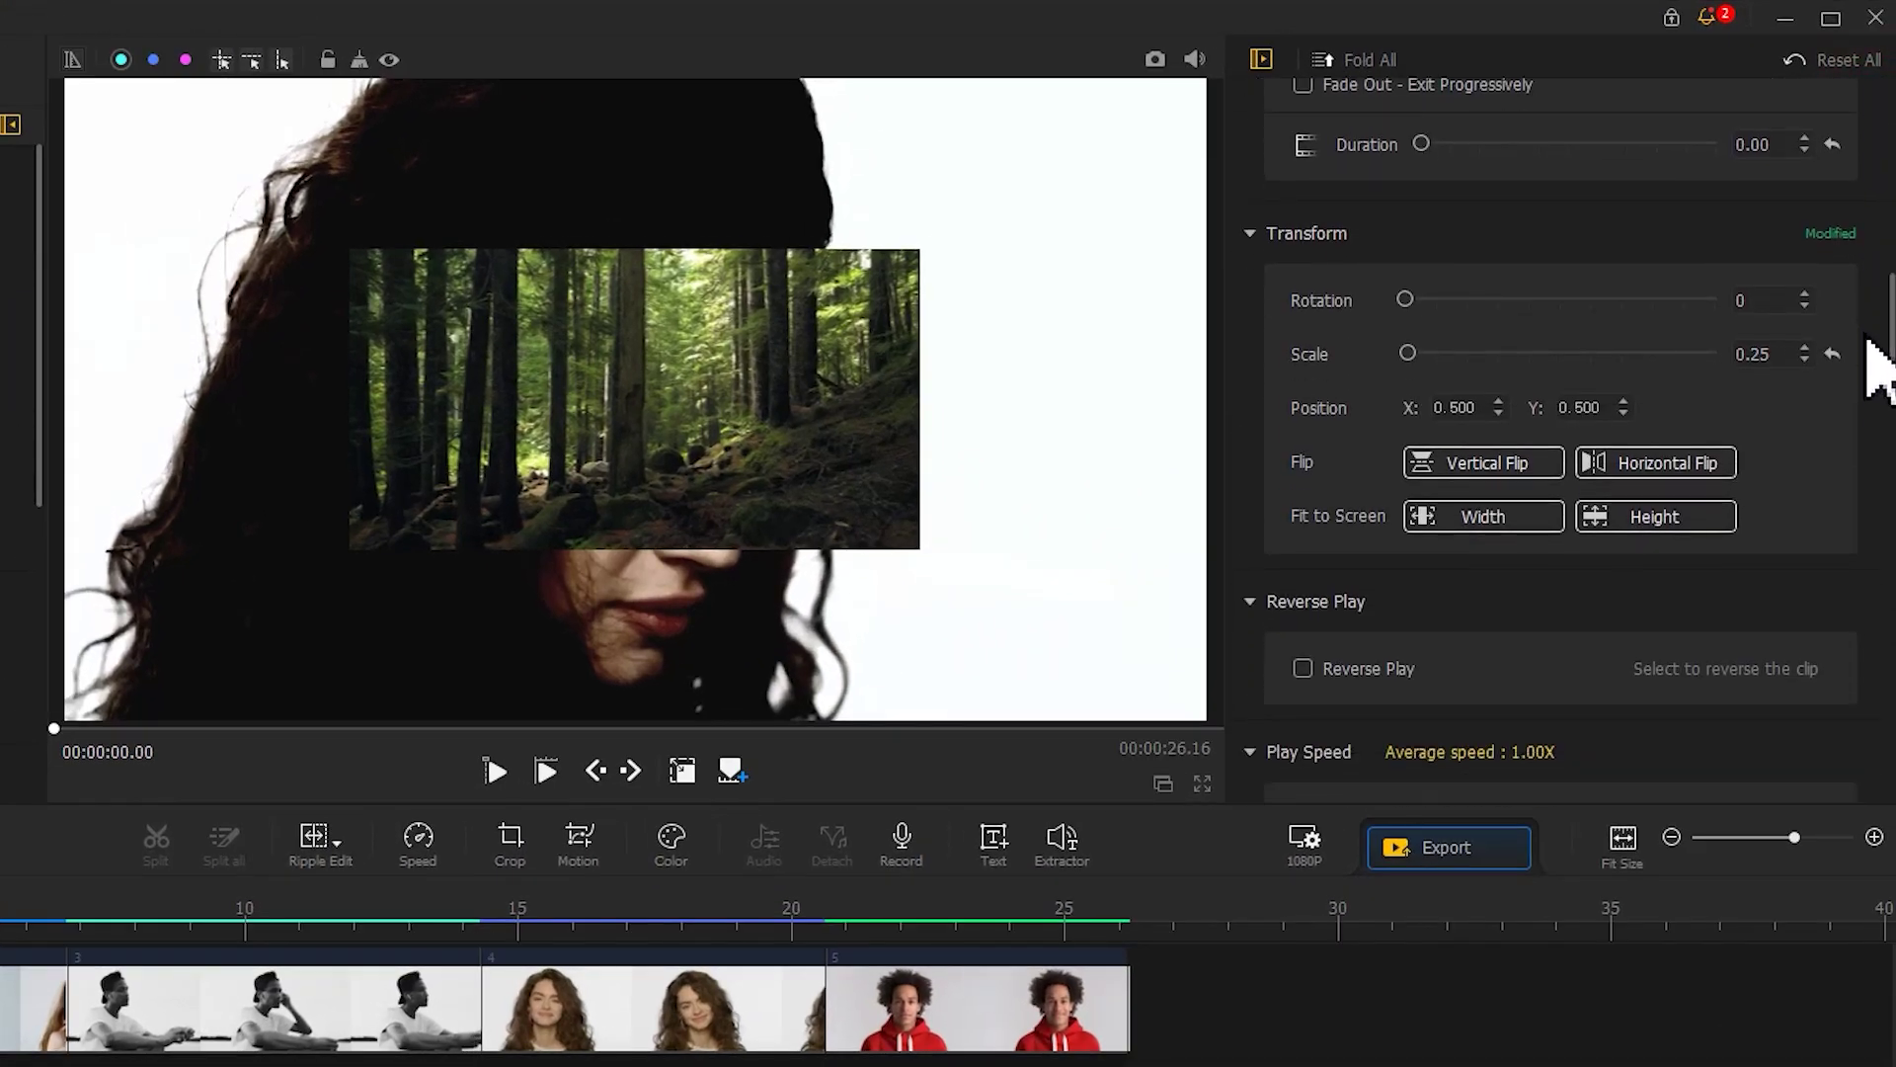
pyautogui.click(1687, 516)
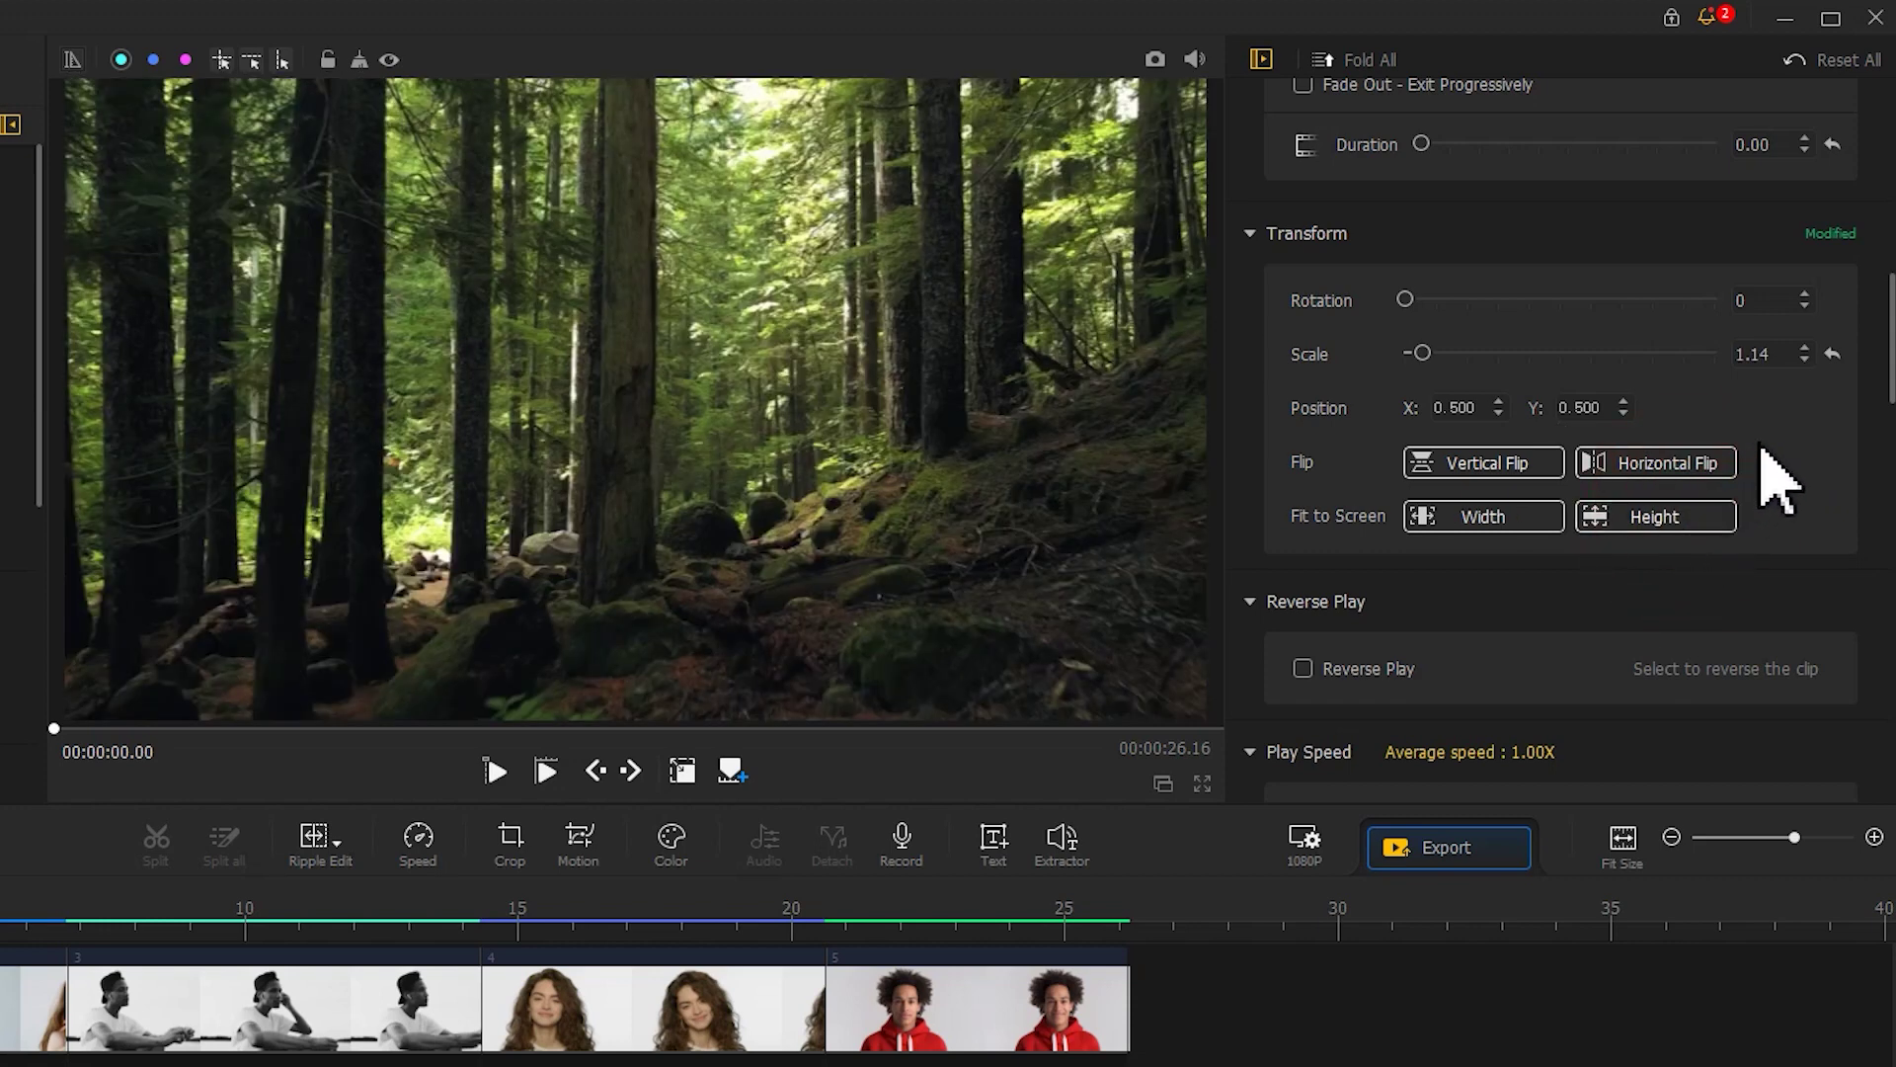
# Step: Set the forest overlay's blend mode to Screen
pyautogui.moveTo(1886, 326); pyautogui.dragTo(1867, 784)
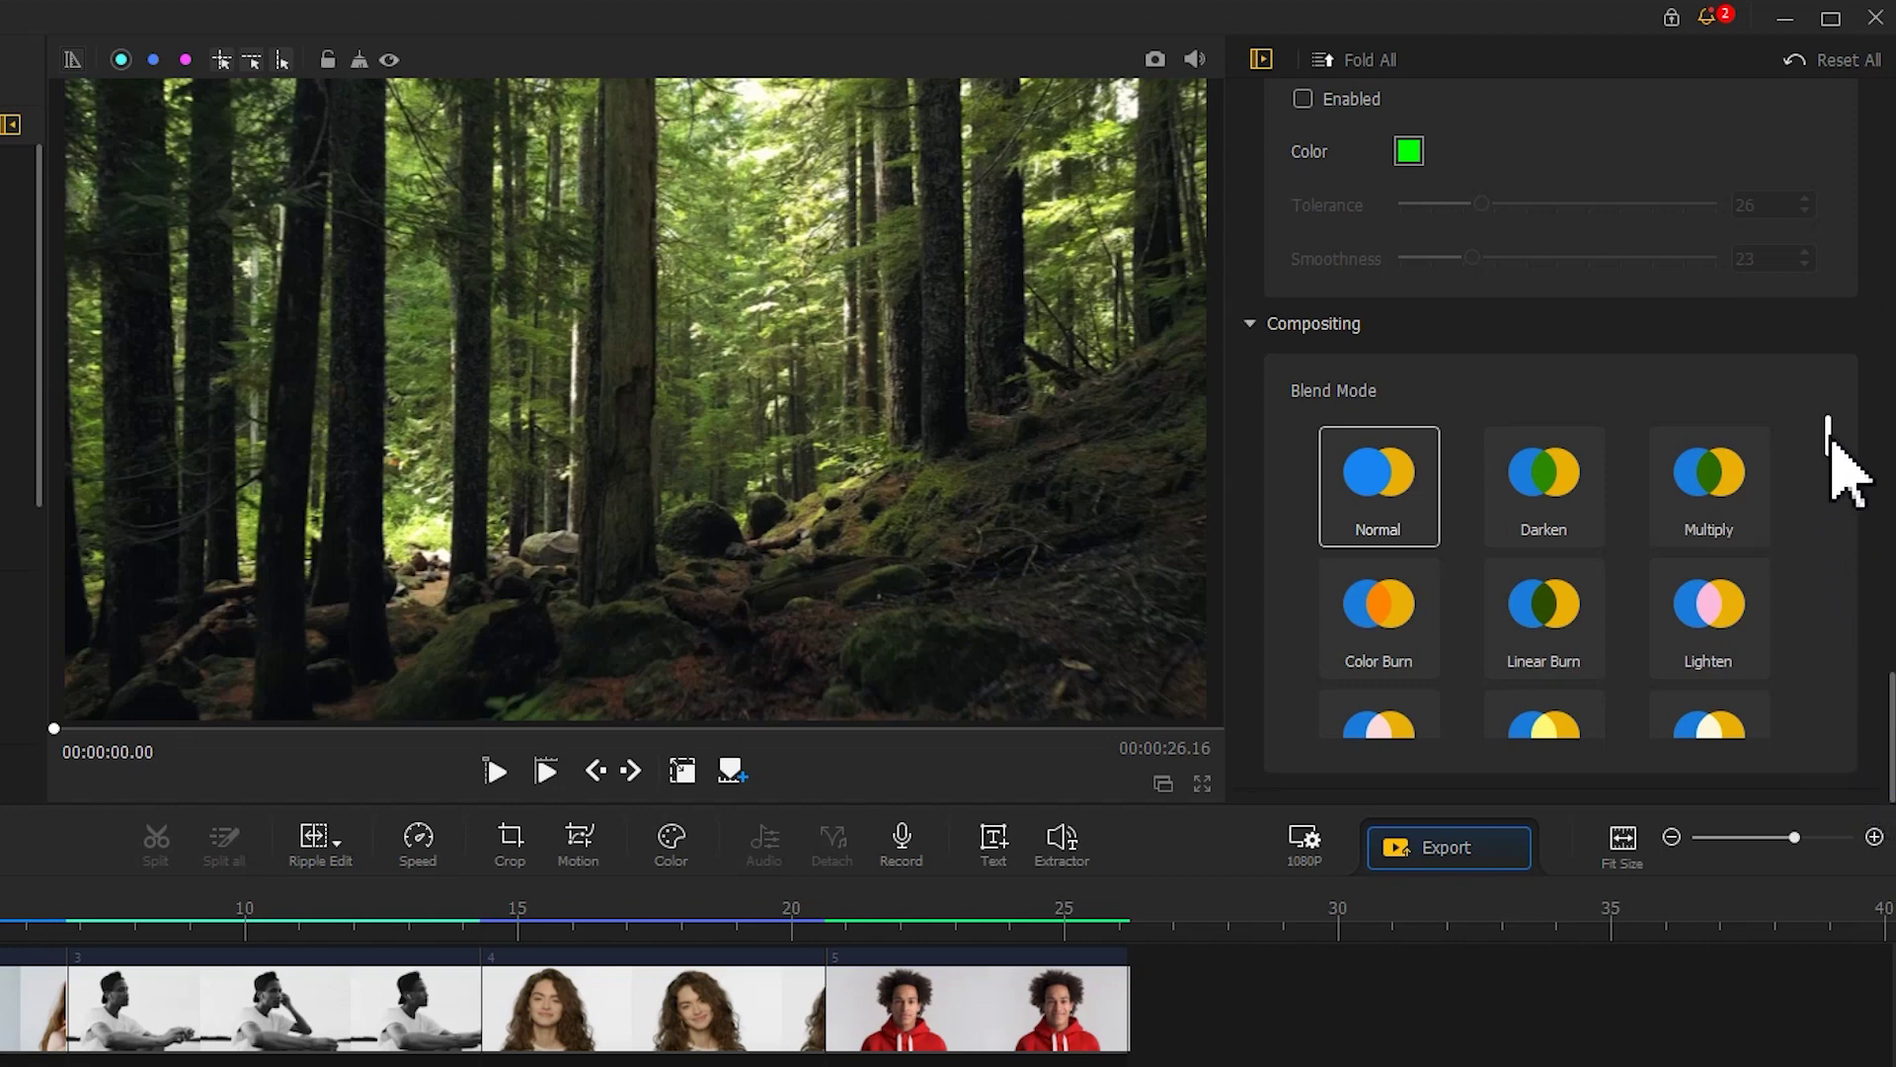
pyautogui.moveTo(1829, 439); pyautogui.dragTo(1832, 516)
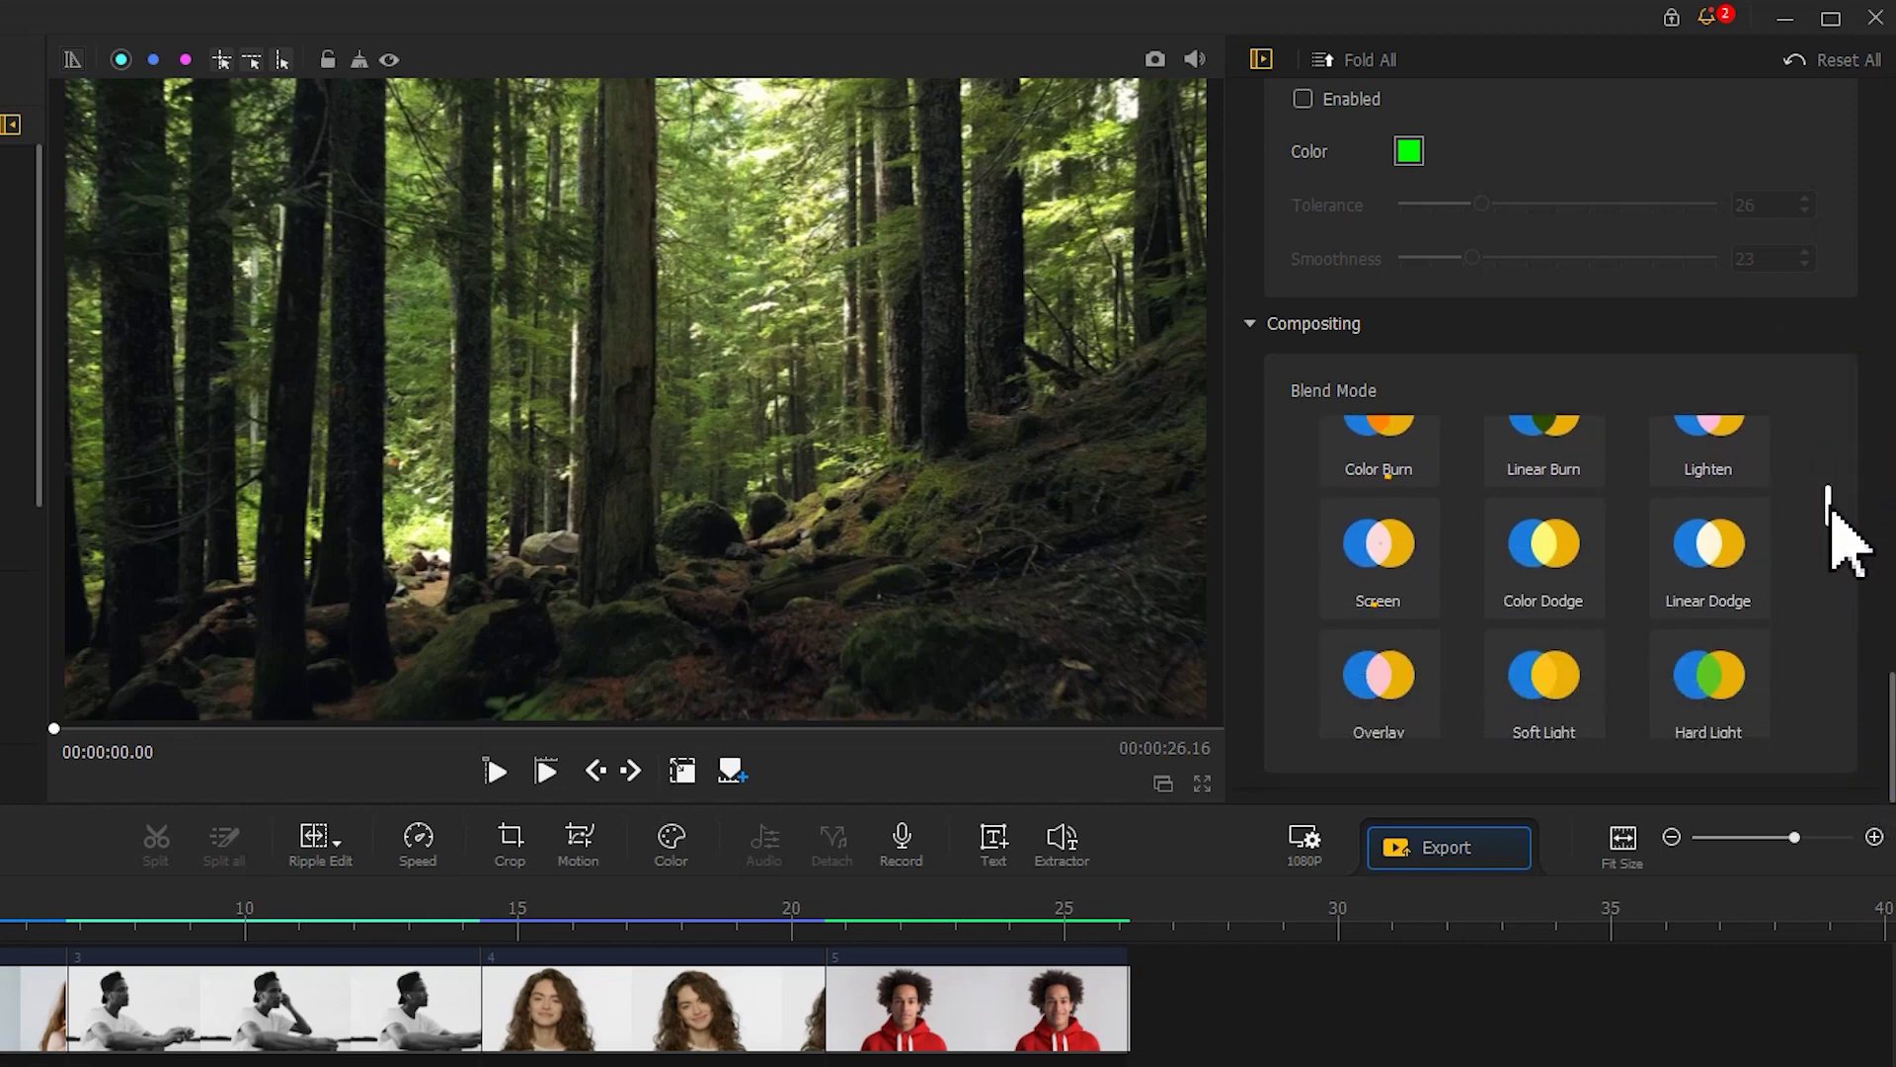
pyautogui.click(1416, 558)
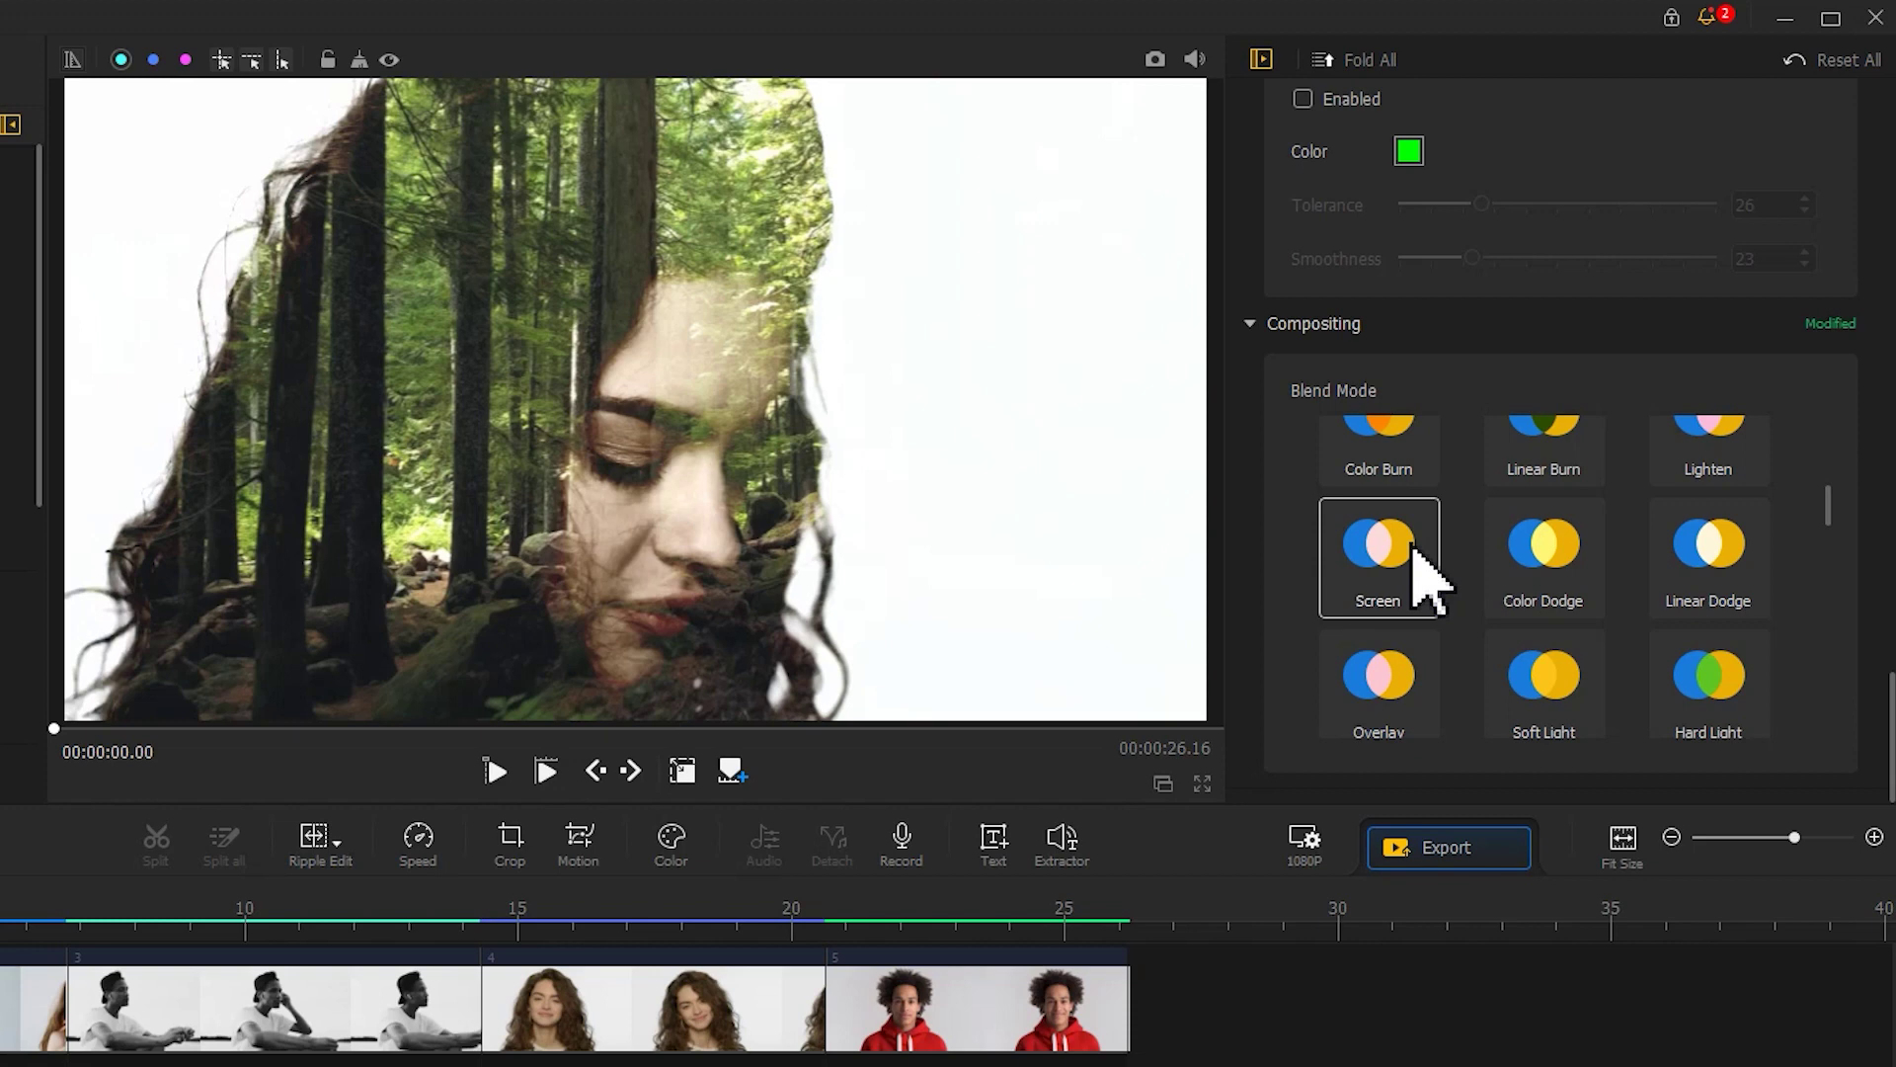
# Step: Set the overlay's scale to 1.47 and X position to 0.394
pyautogui.moveTo(1892, 738); pyautogui.dragTo(1891, 328)
pyautogui.click(1765, 375)
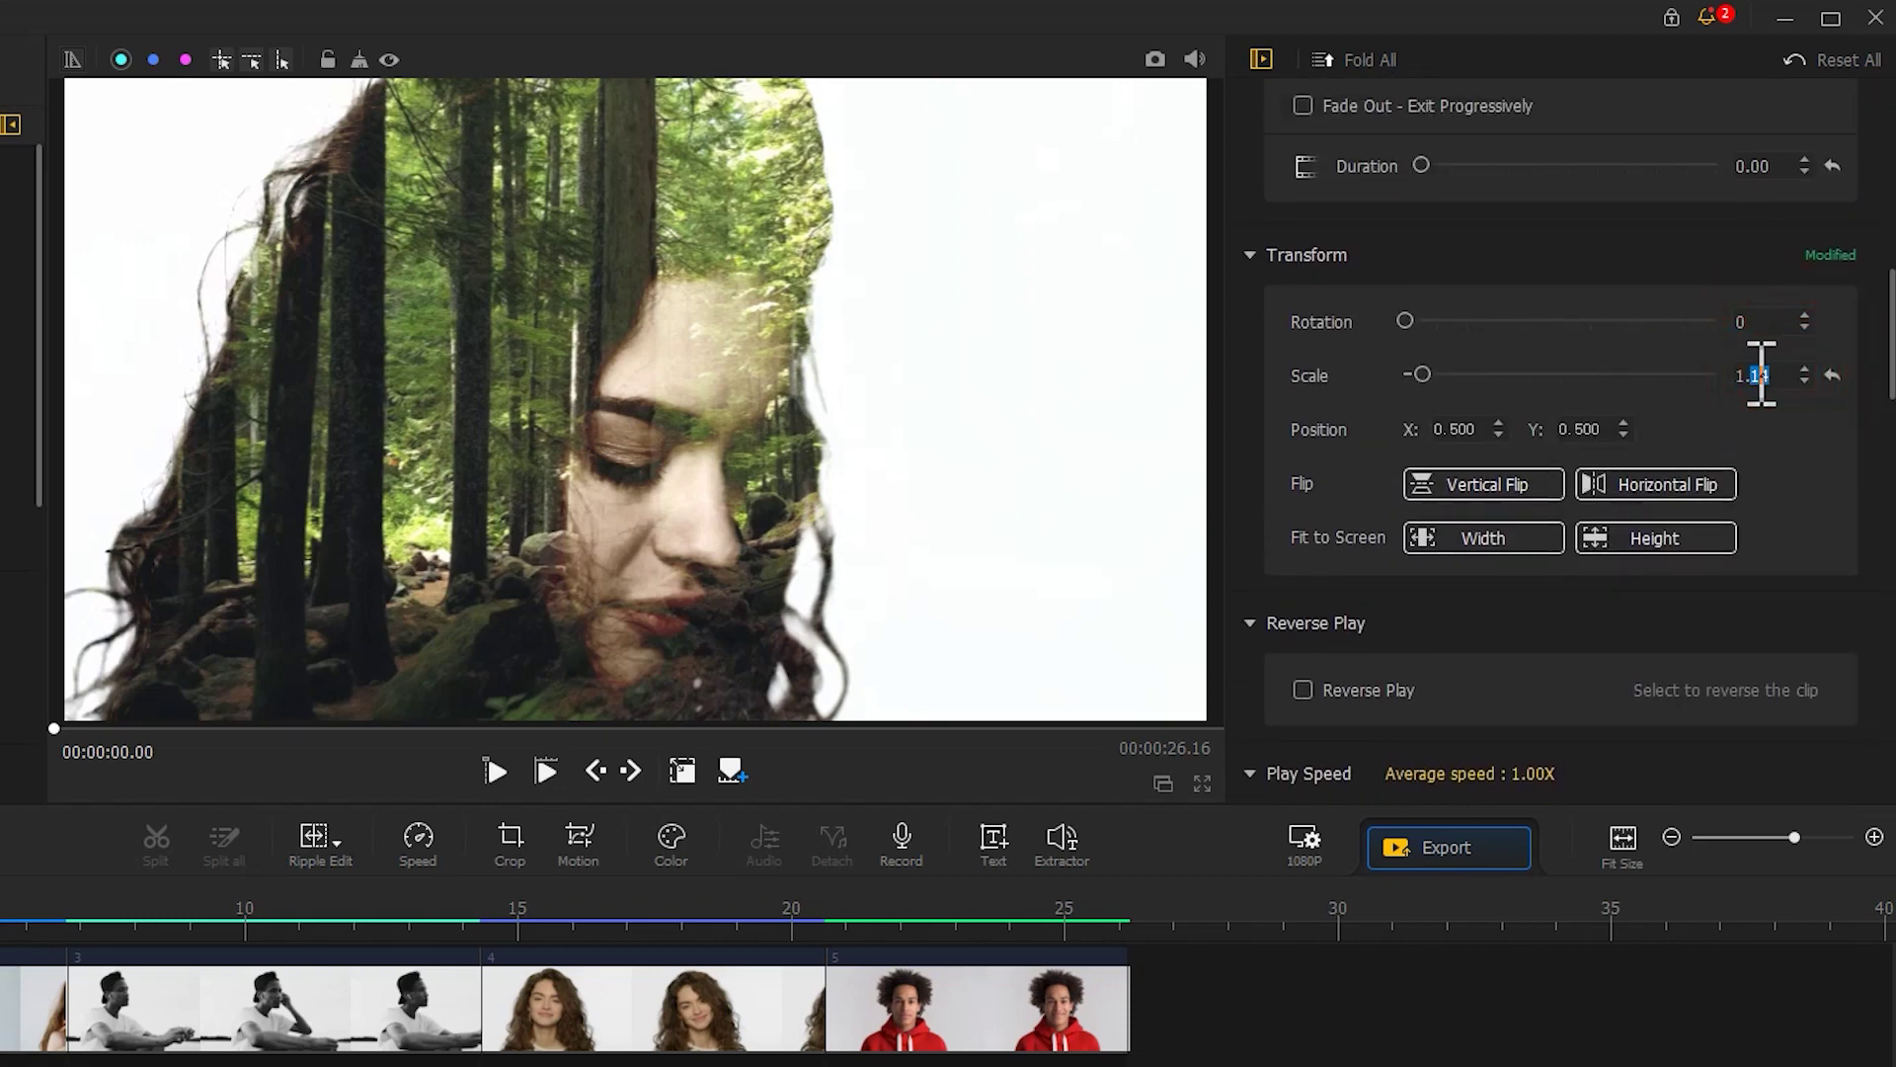
pyautogui.write('47')
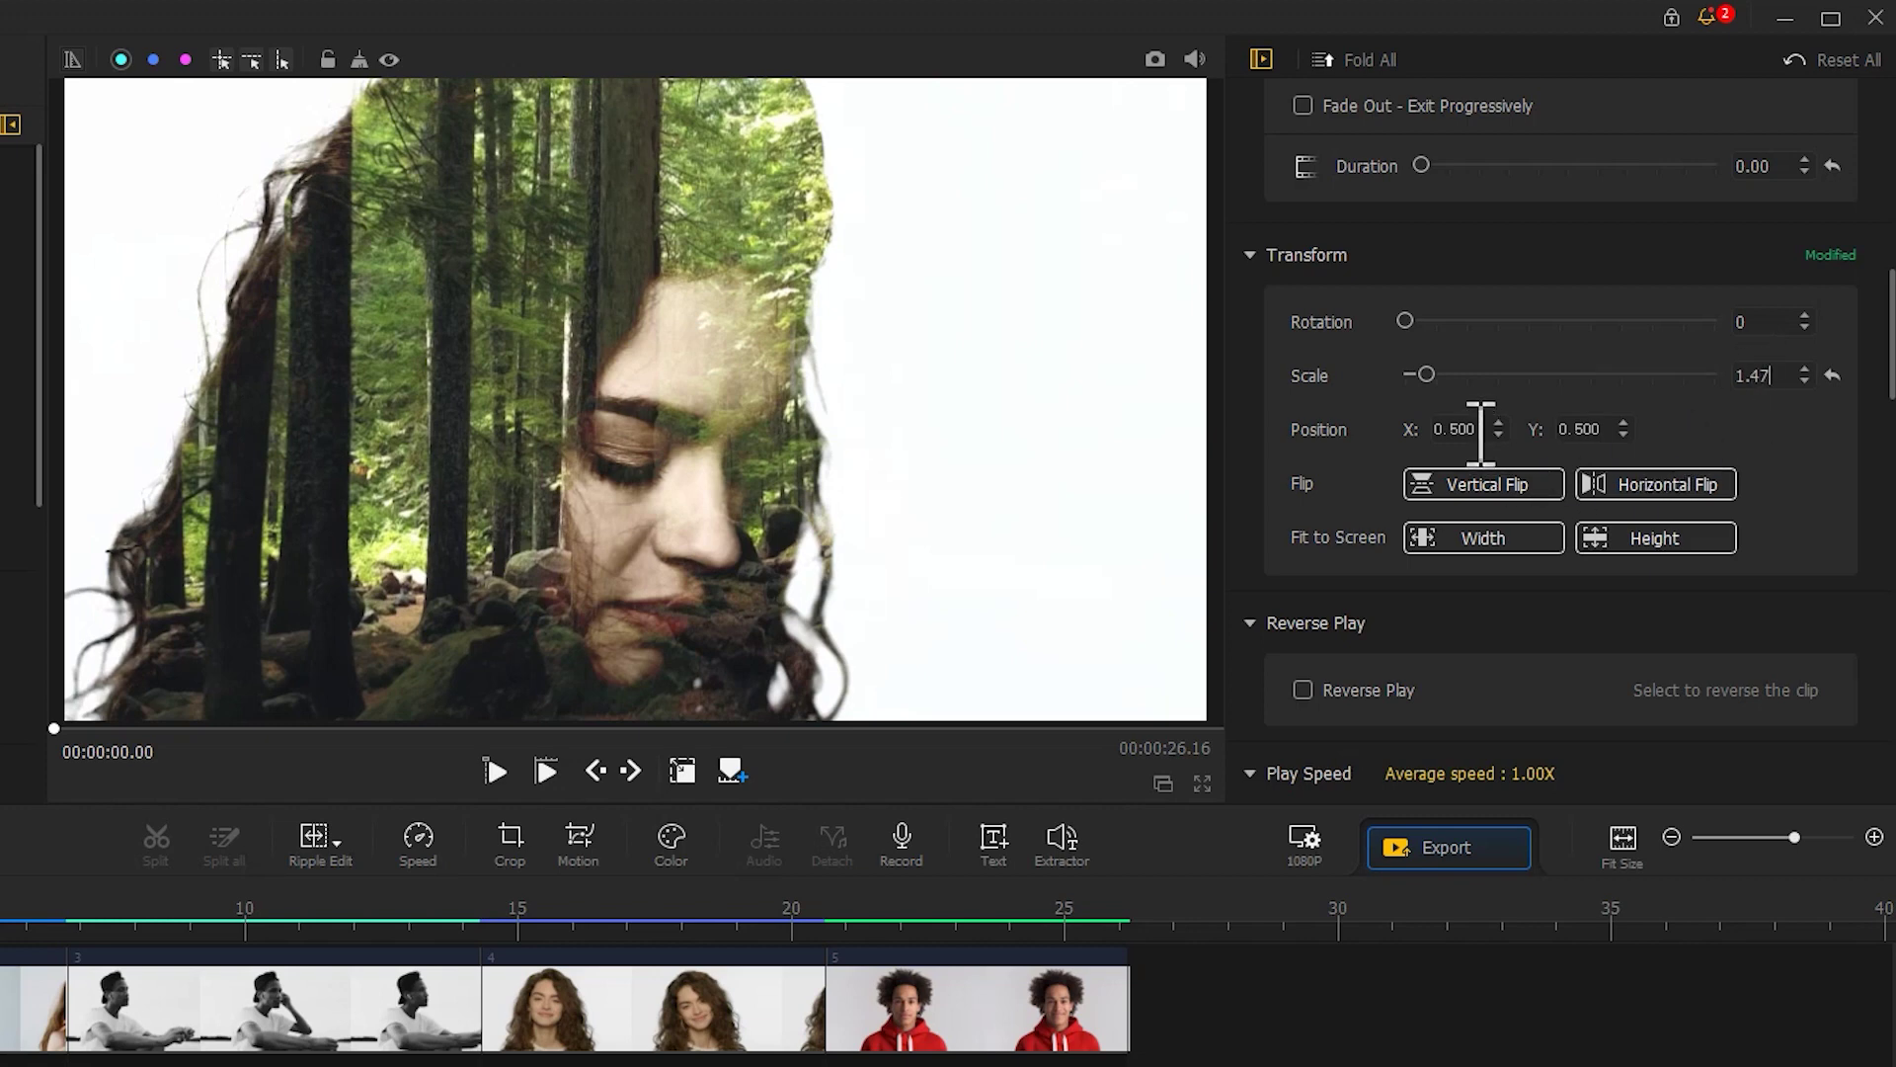
pyautogui.click(1465, 429)
pyautogui.write('394')
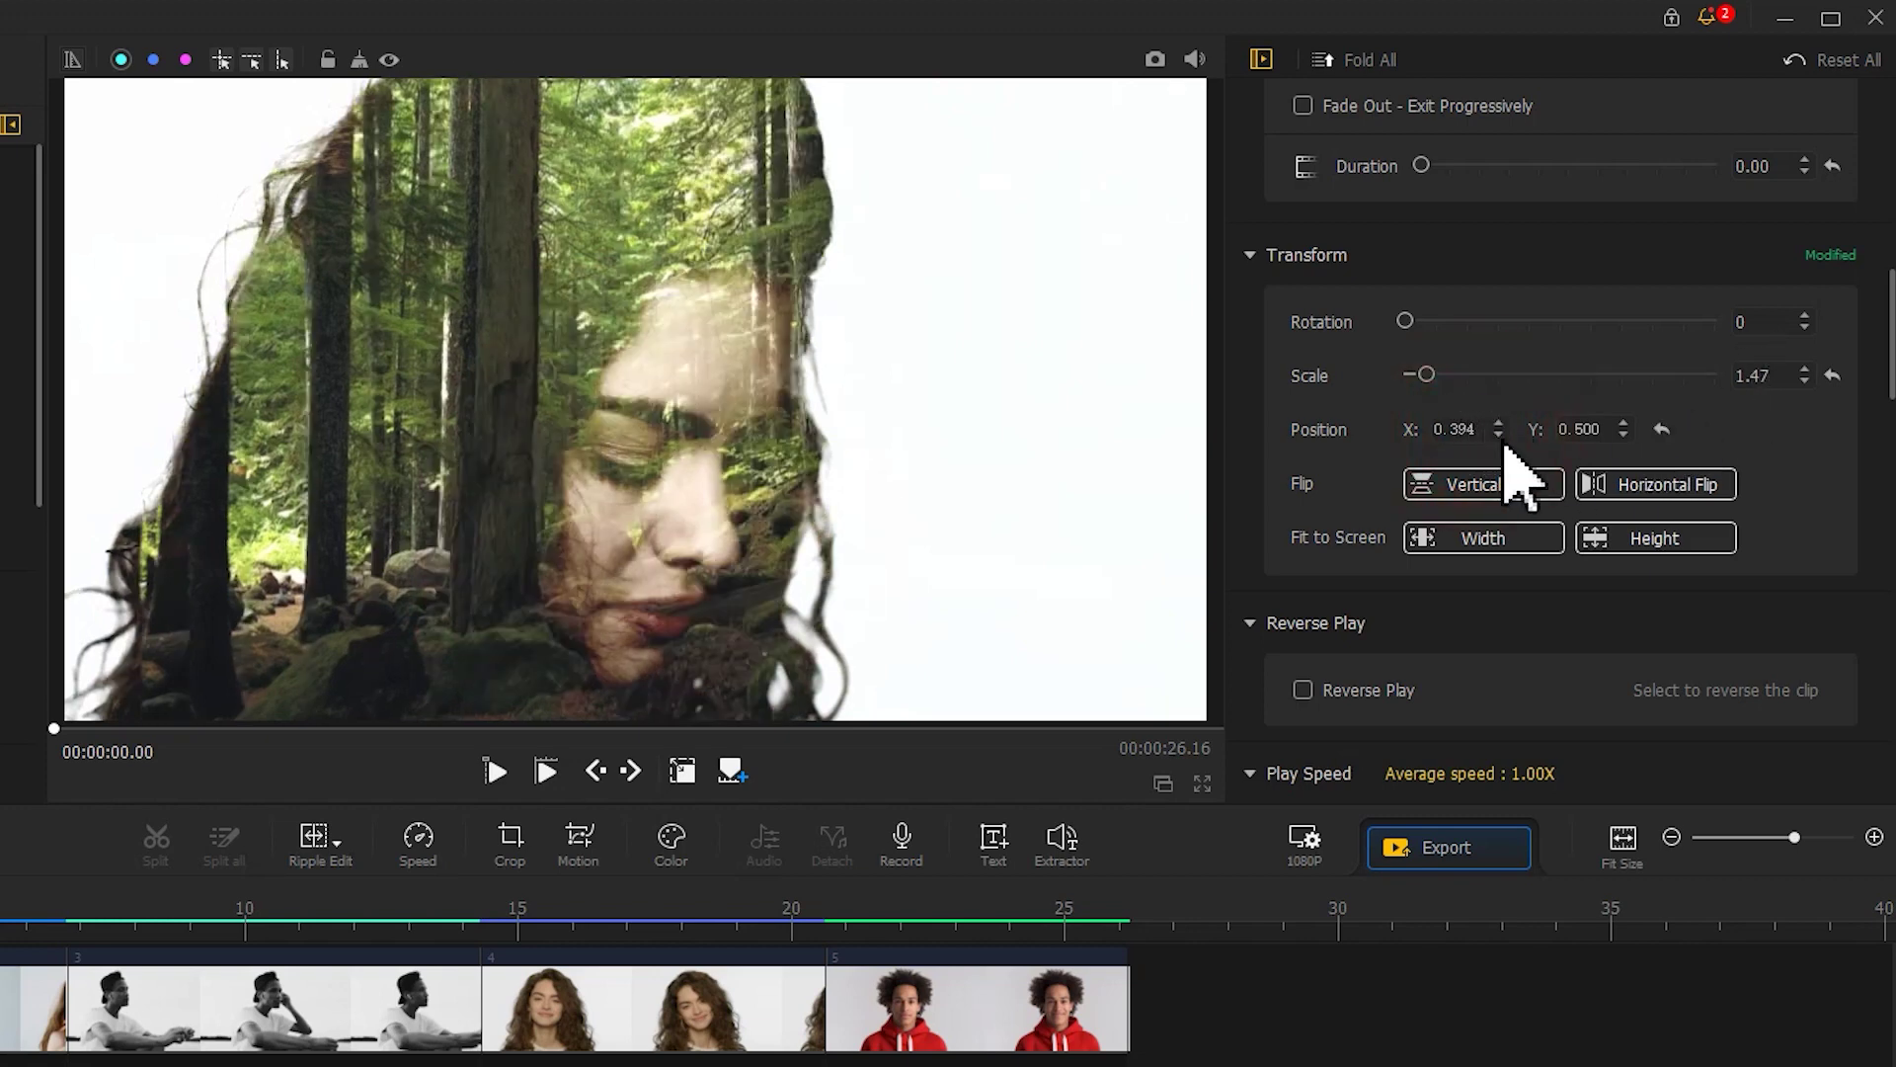
# Step: Lower the overlay's Y position step by step to 0.492
pyautogui.click(1623, 434)
pyautogui.click(1623, 434)
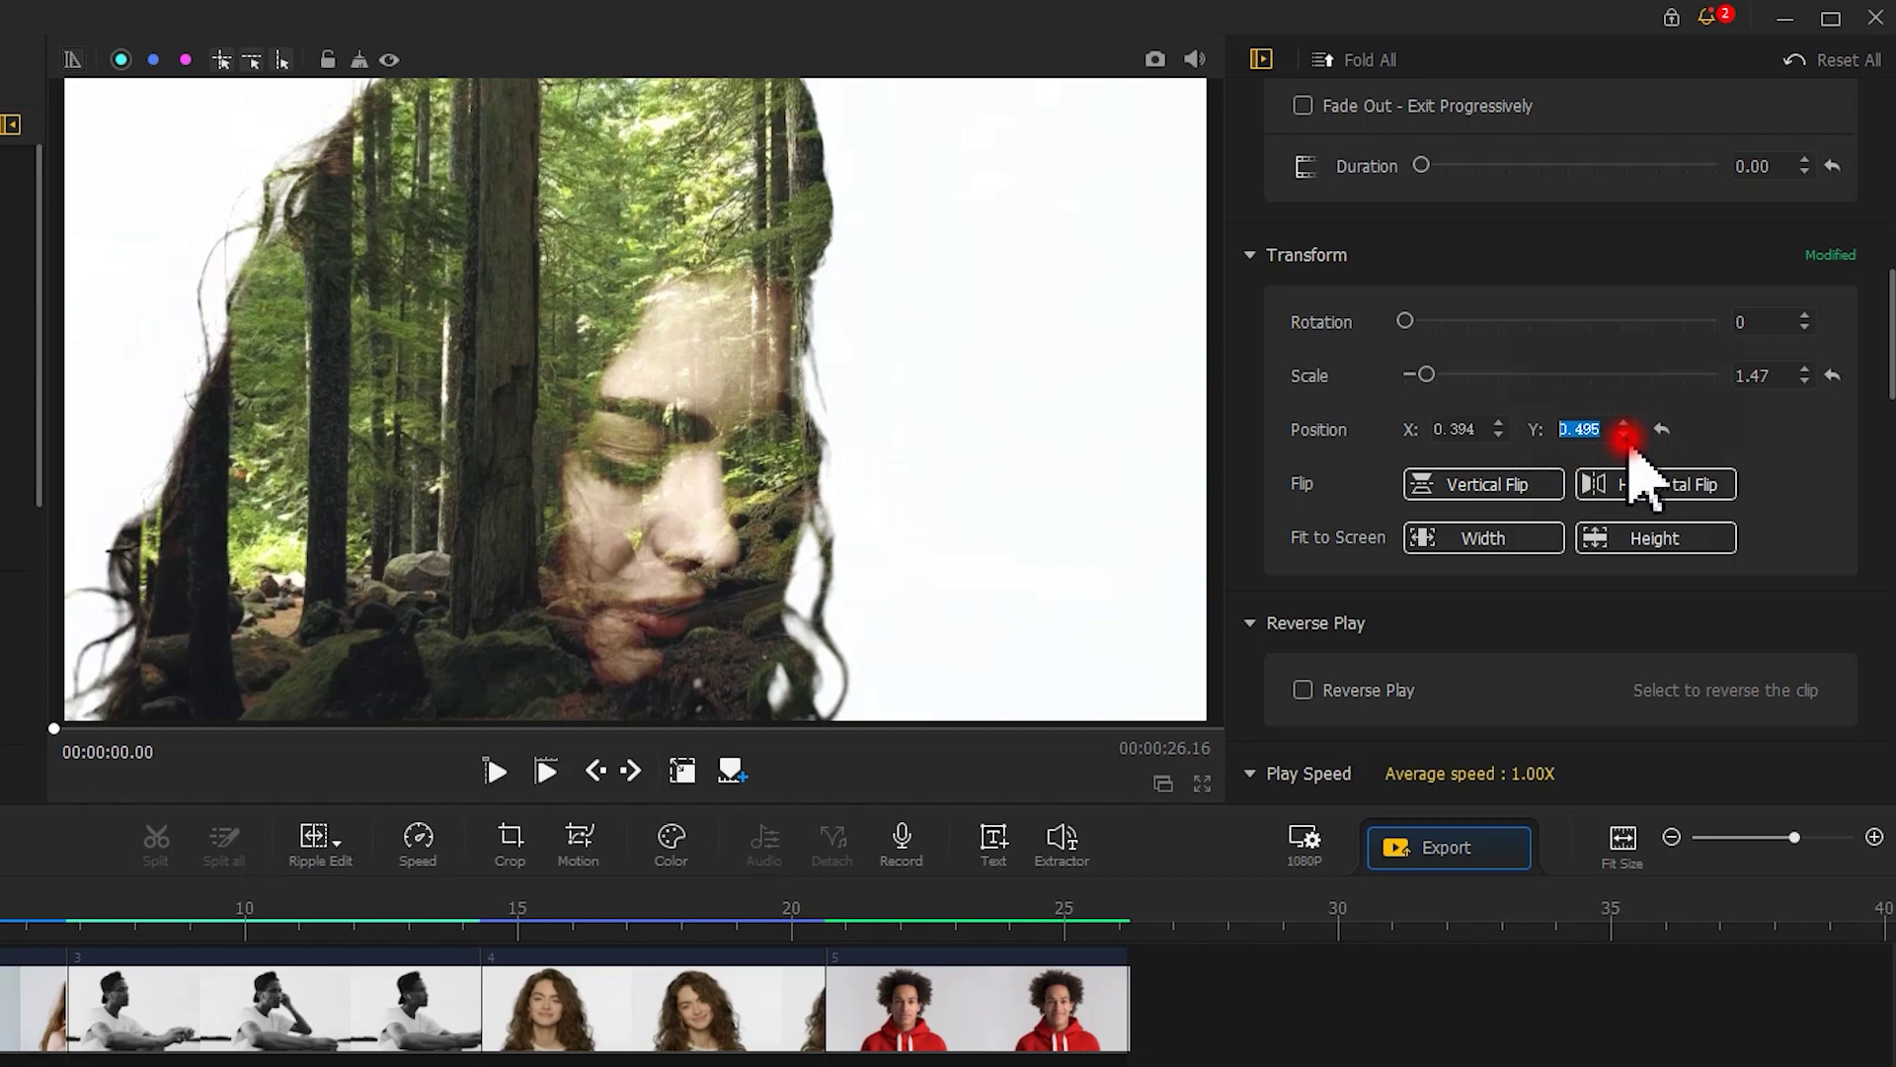
pyautogui.click(1623, 434)
pyautogui.click(1624, 435)
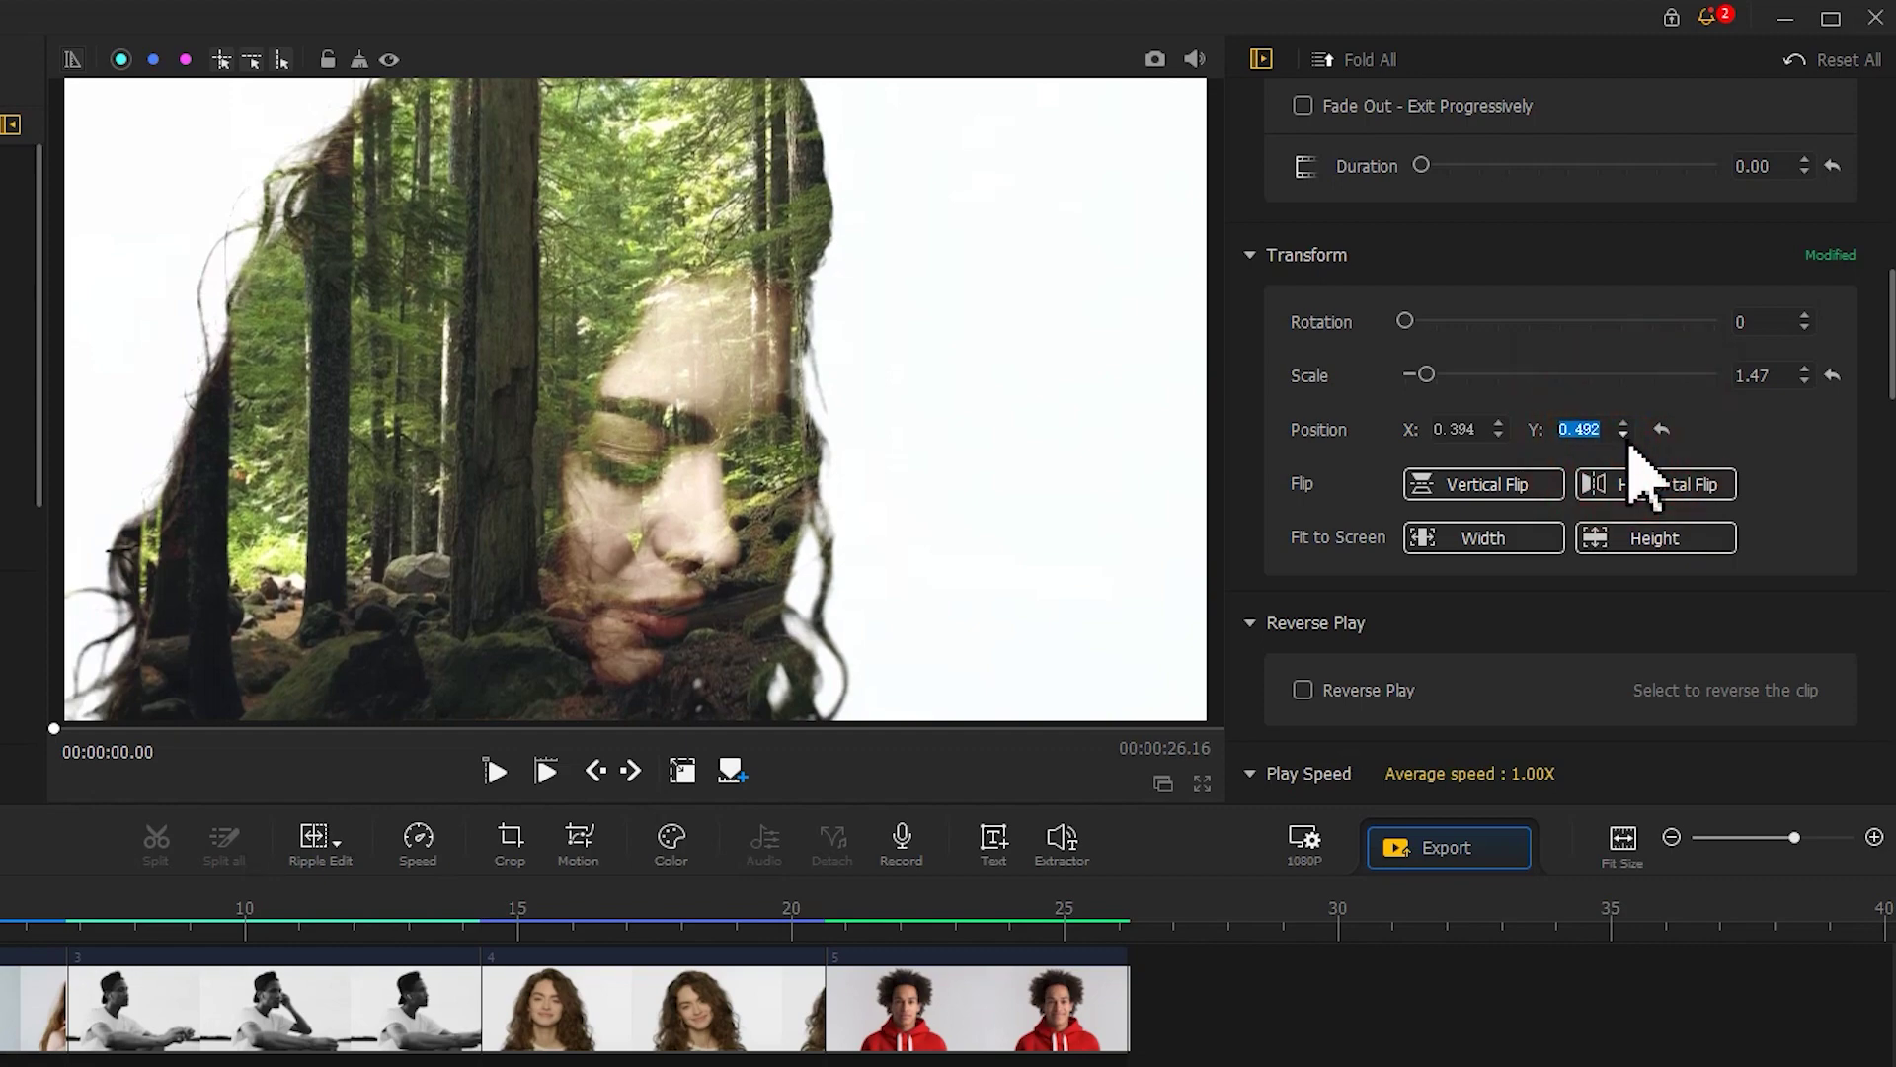
pyautogui.click(1656, 400)
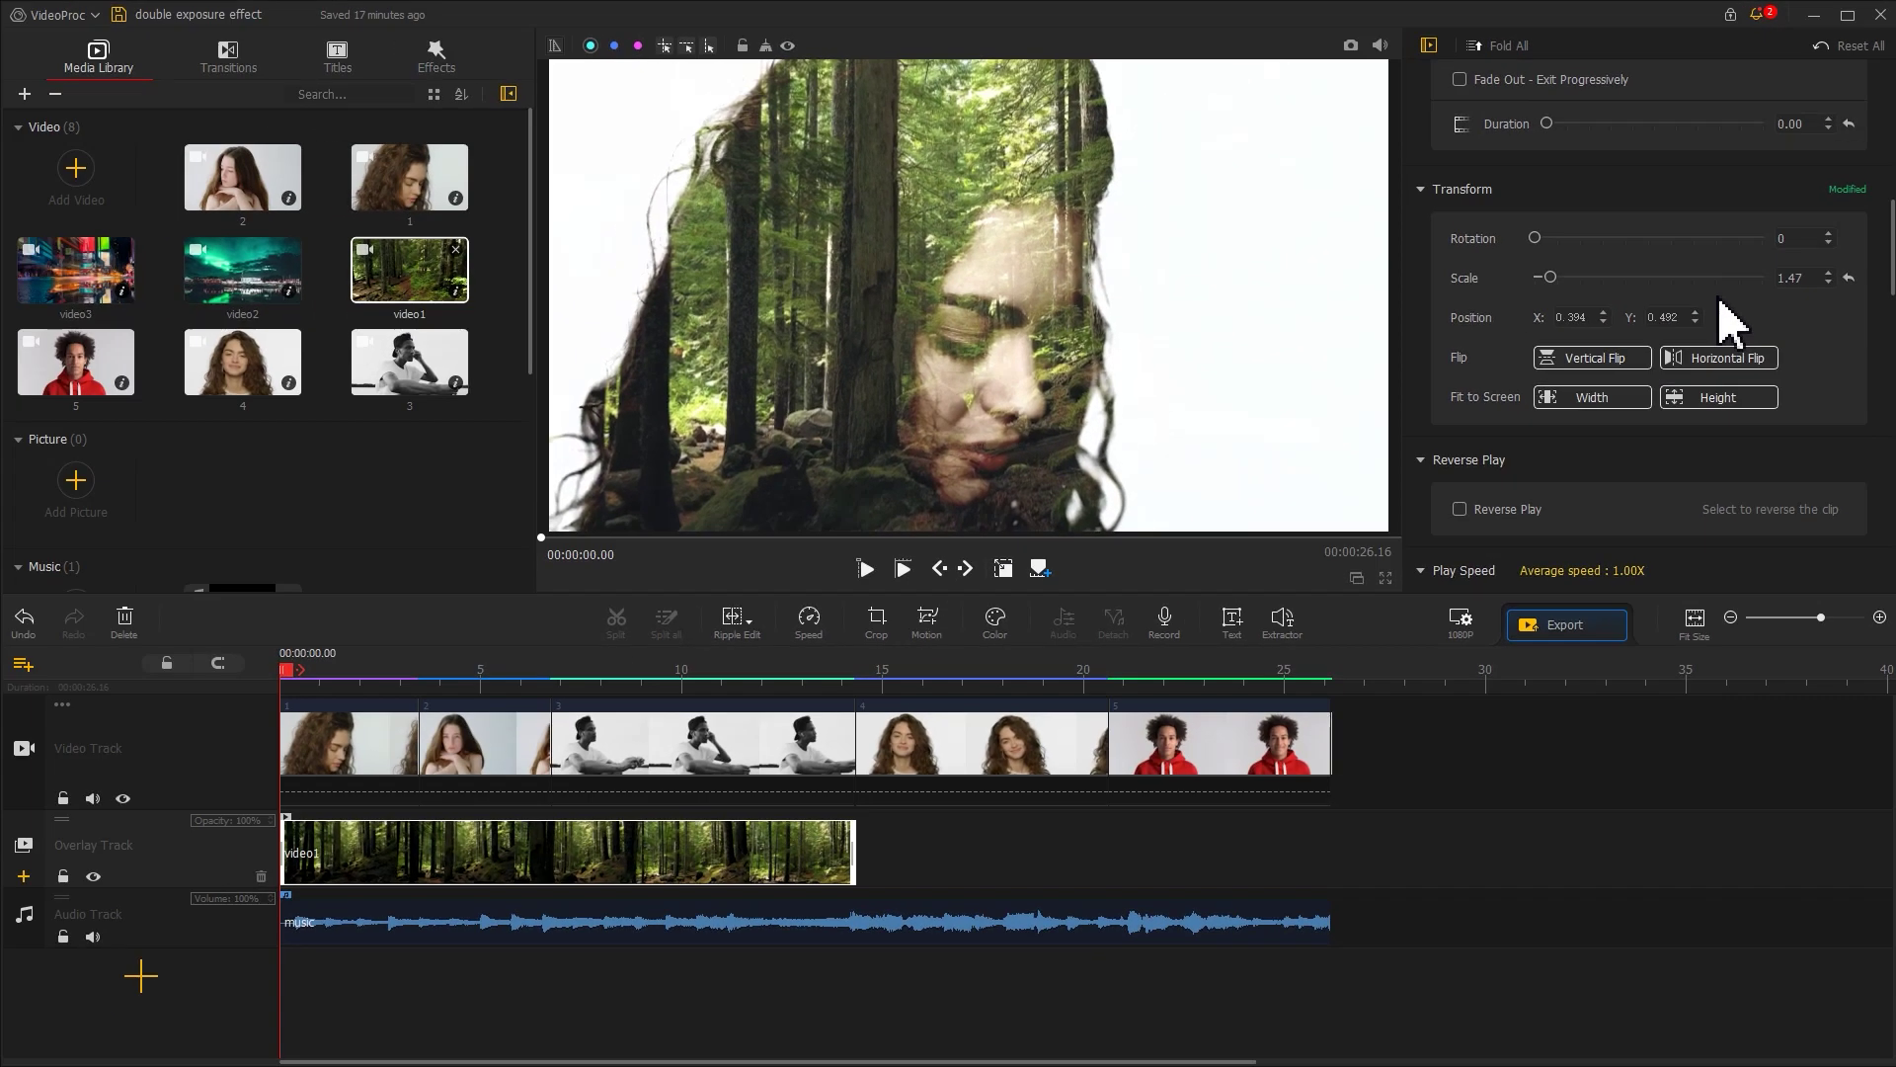
# Step: Place video2 at 14.33 s full-frame in Screen blend, then video3 after it, both trimmed to end with the music
pyautogui.moveTo(273, 265); pyautogui.dragTo(882, 865)
pyautogui.moveTo(1175, 852); pyautogui.dragTo(1109, 847)
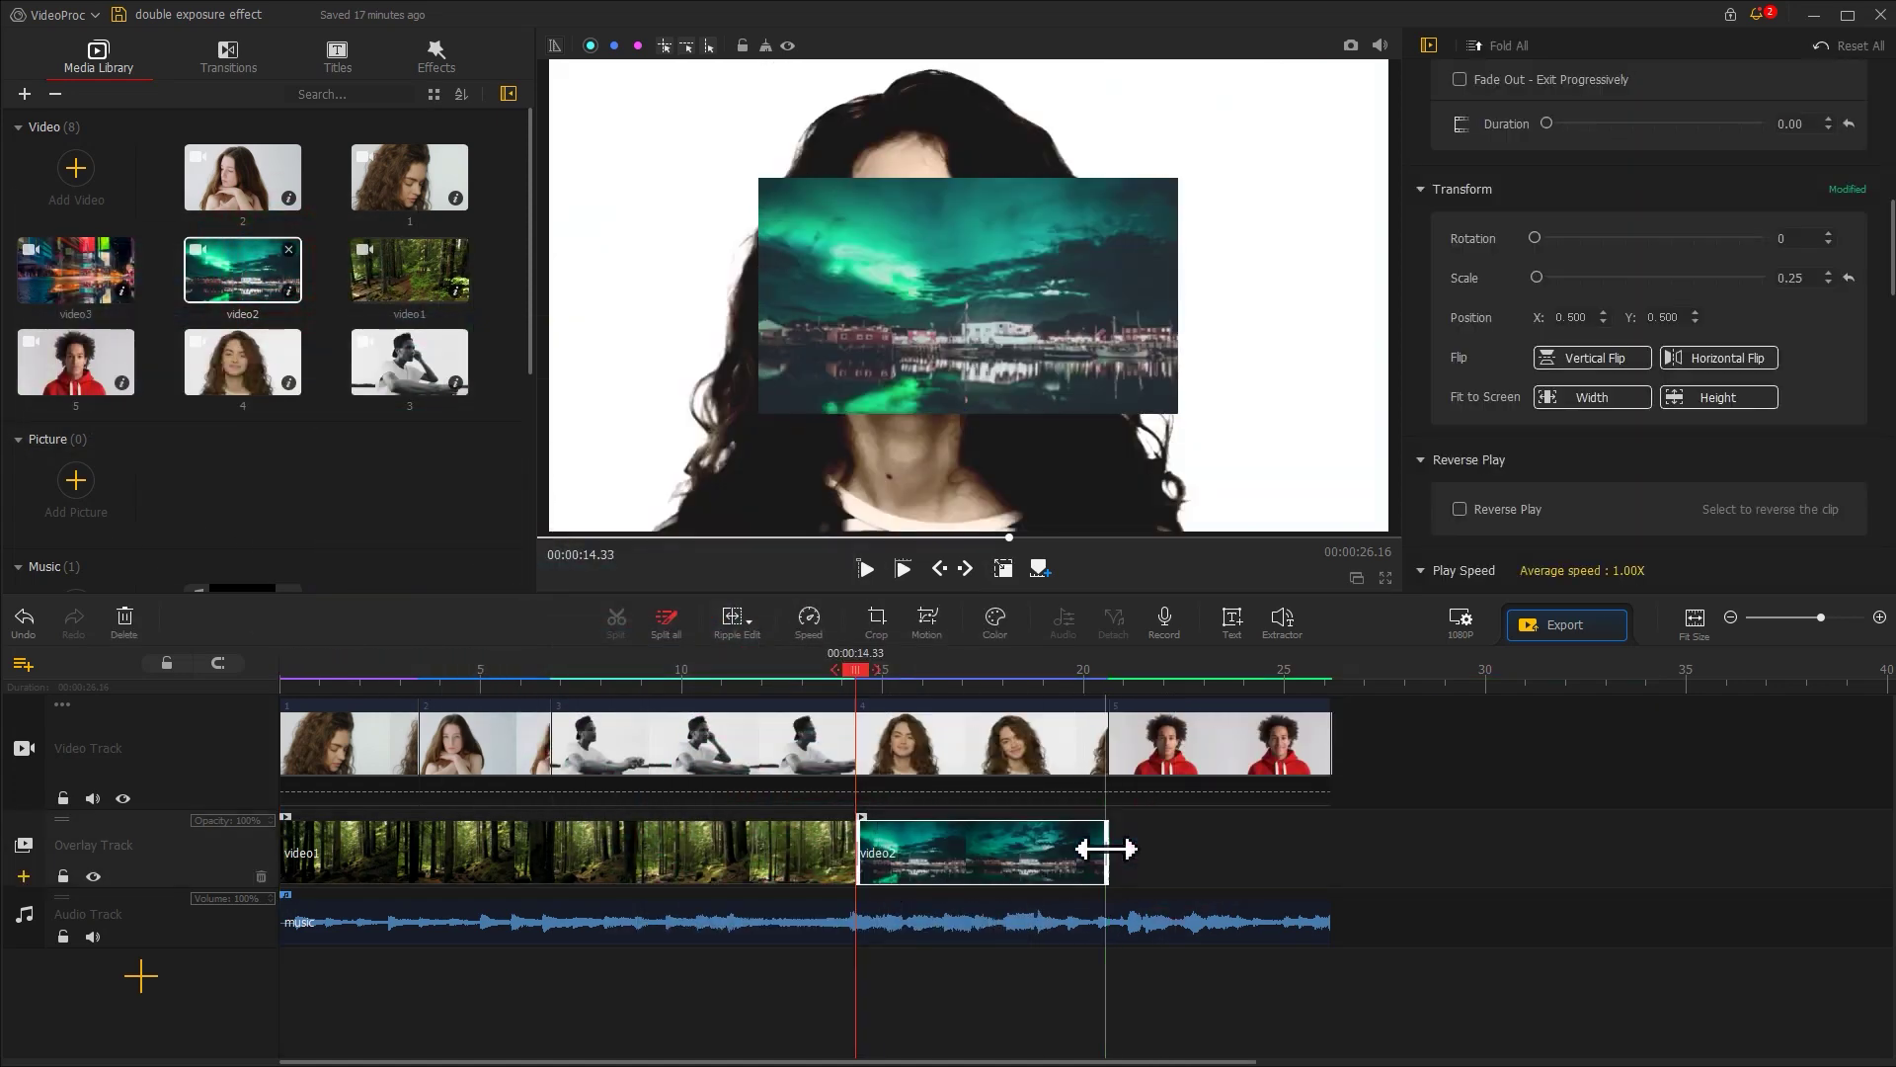
pyautogui.click(1690, 400)
pyautogui.moveTo(1889, 254); pyautogui.dragTo(1875, 606)
pyautogui.click(1516, 434)
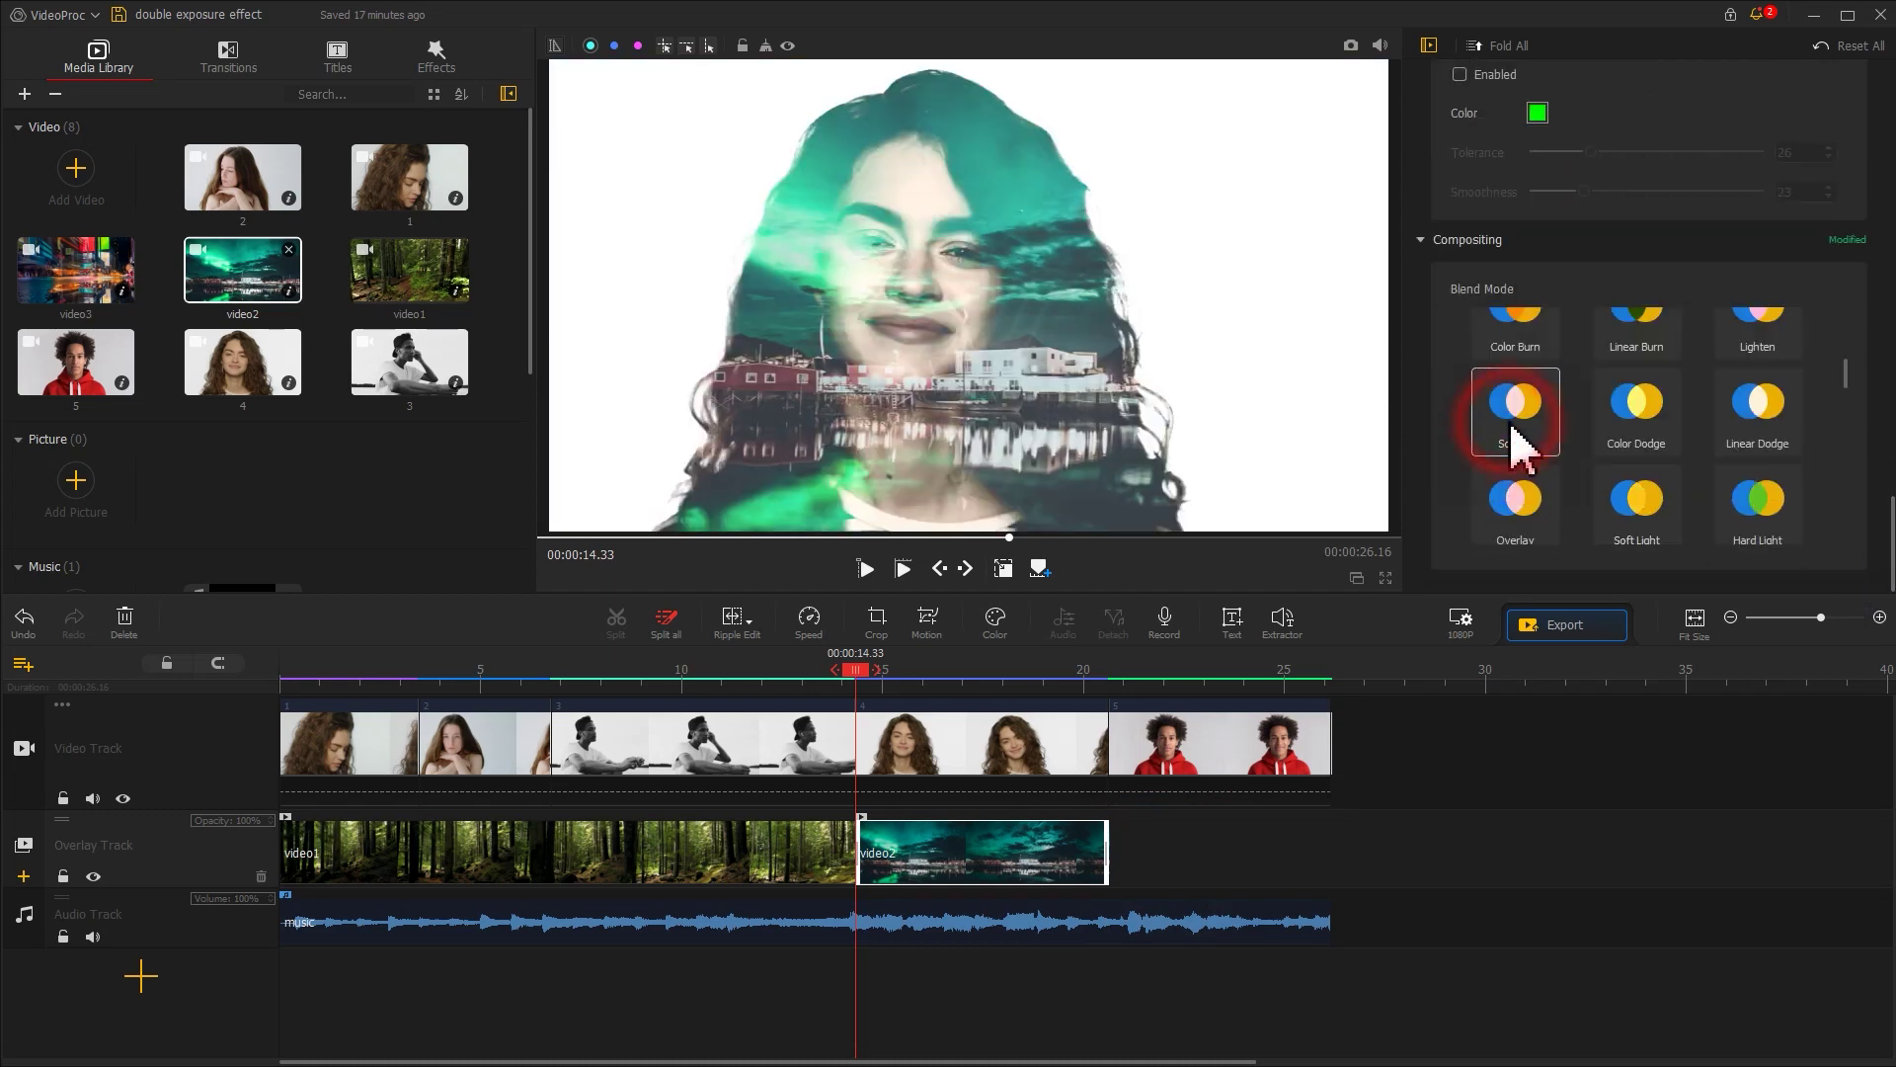
pyautogui.moveTo(106, 287); pyautogui.dragTo(1142, 845)
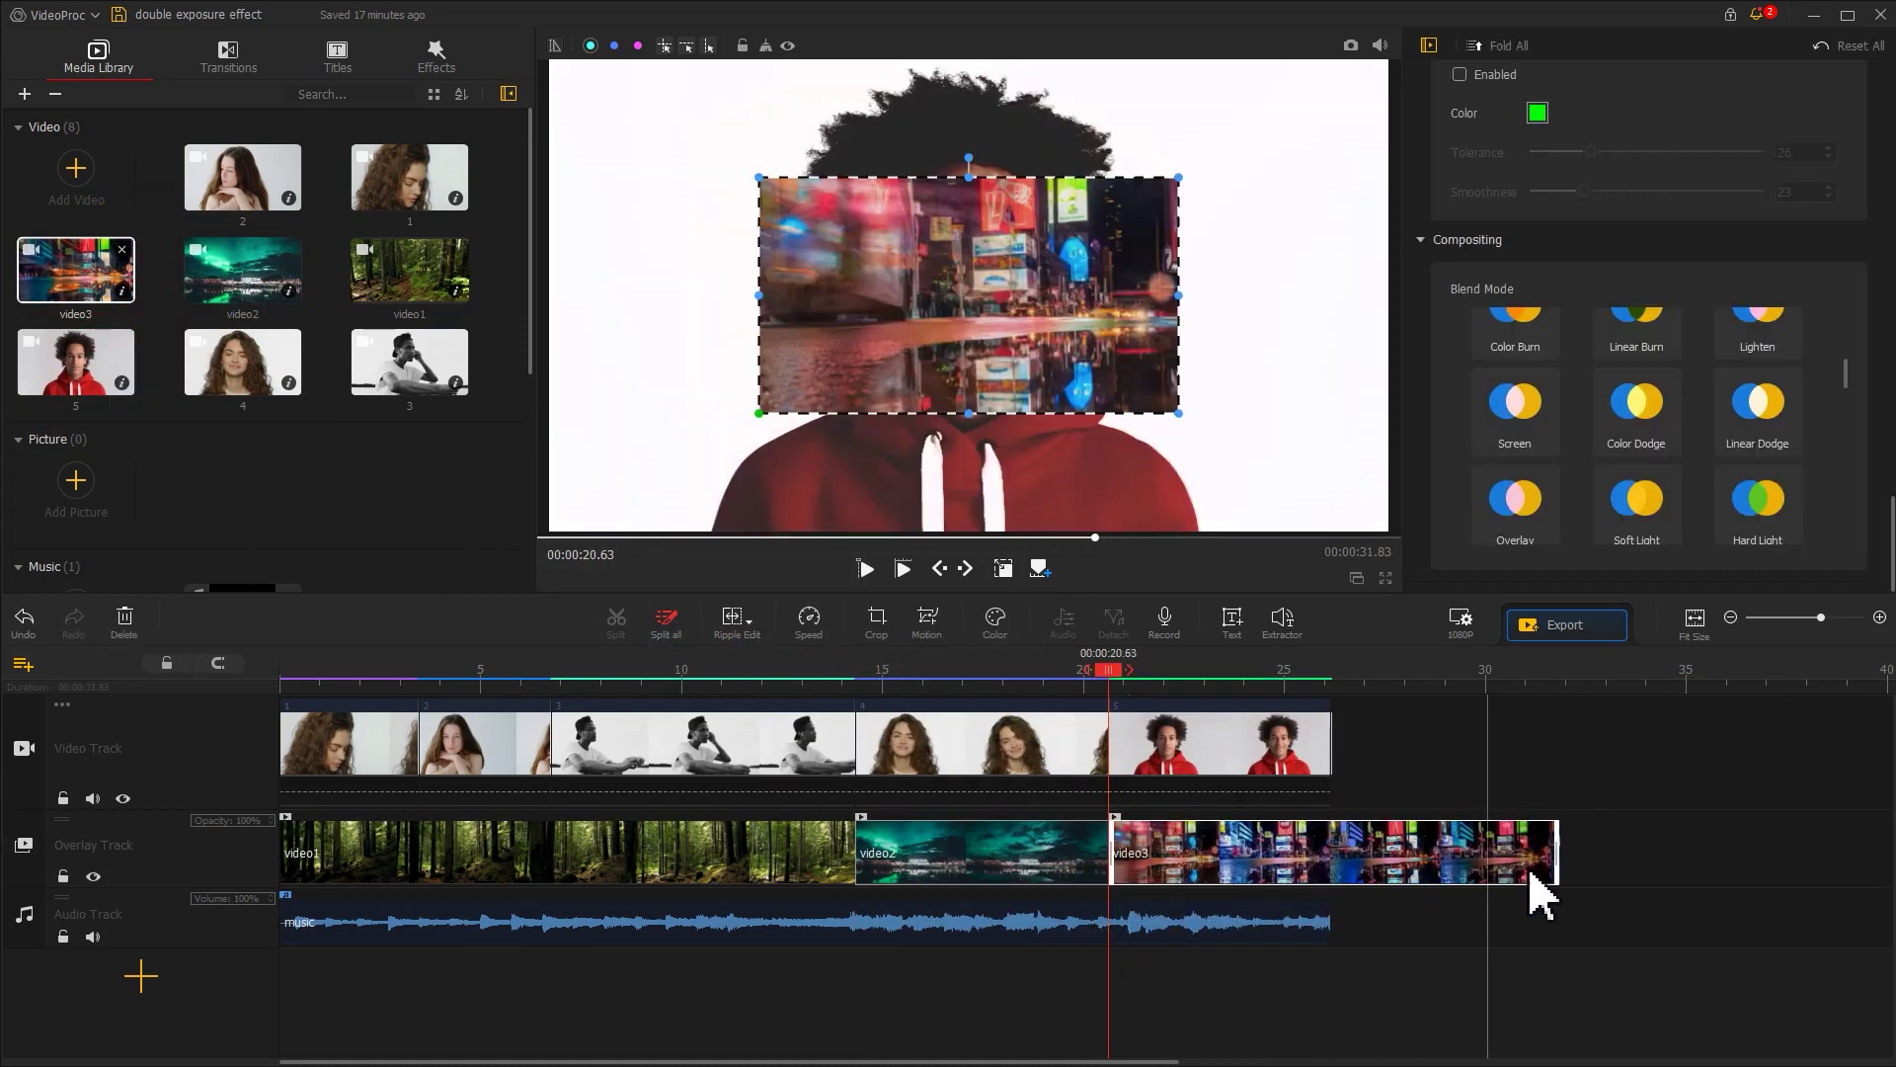
pyautogui.moveTo(1557, 863); pyautogui.dragTo(1331, 863)
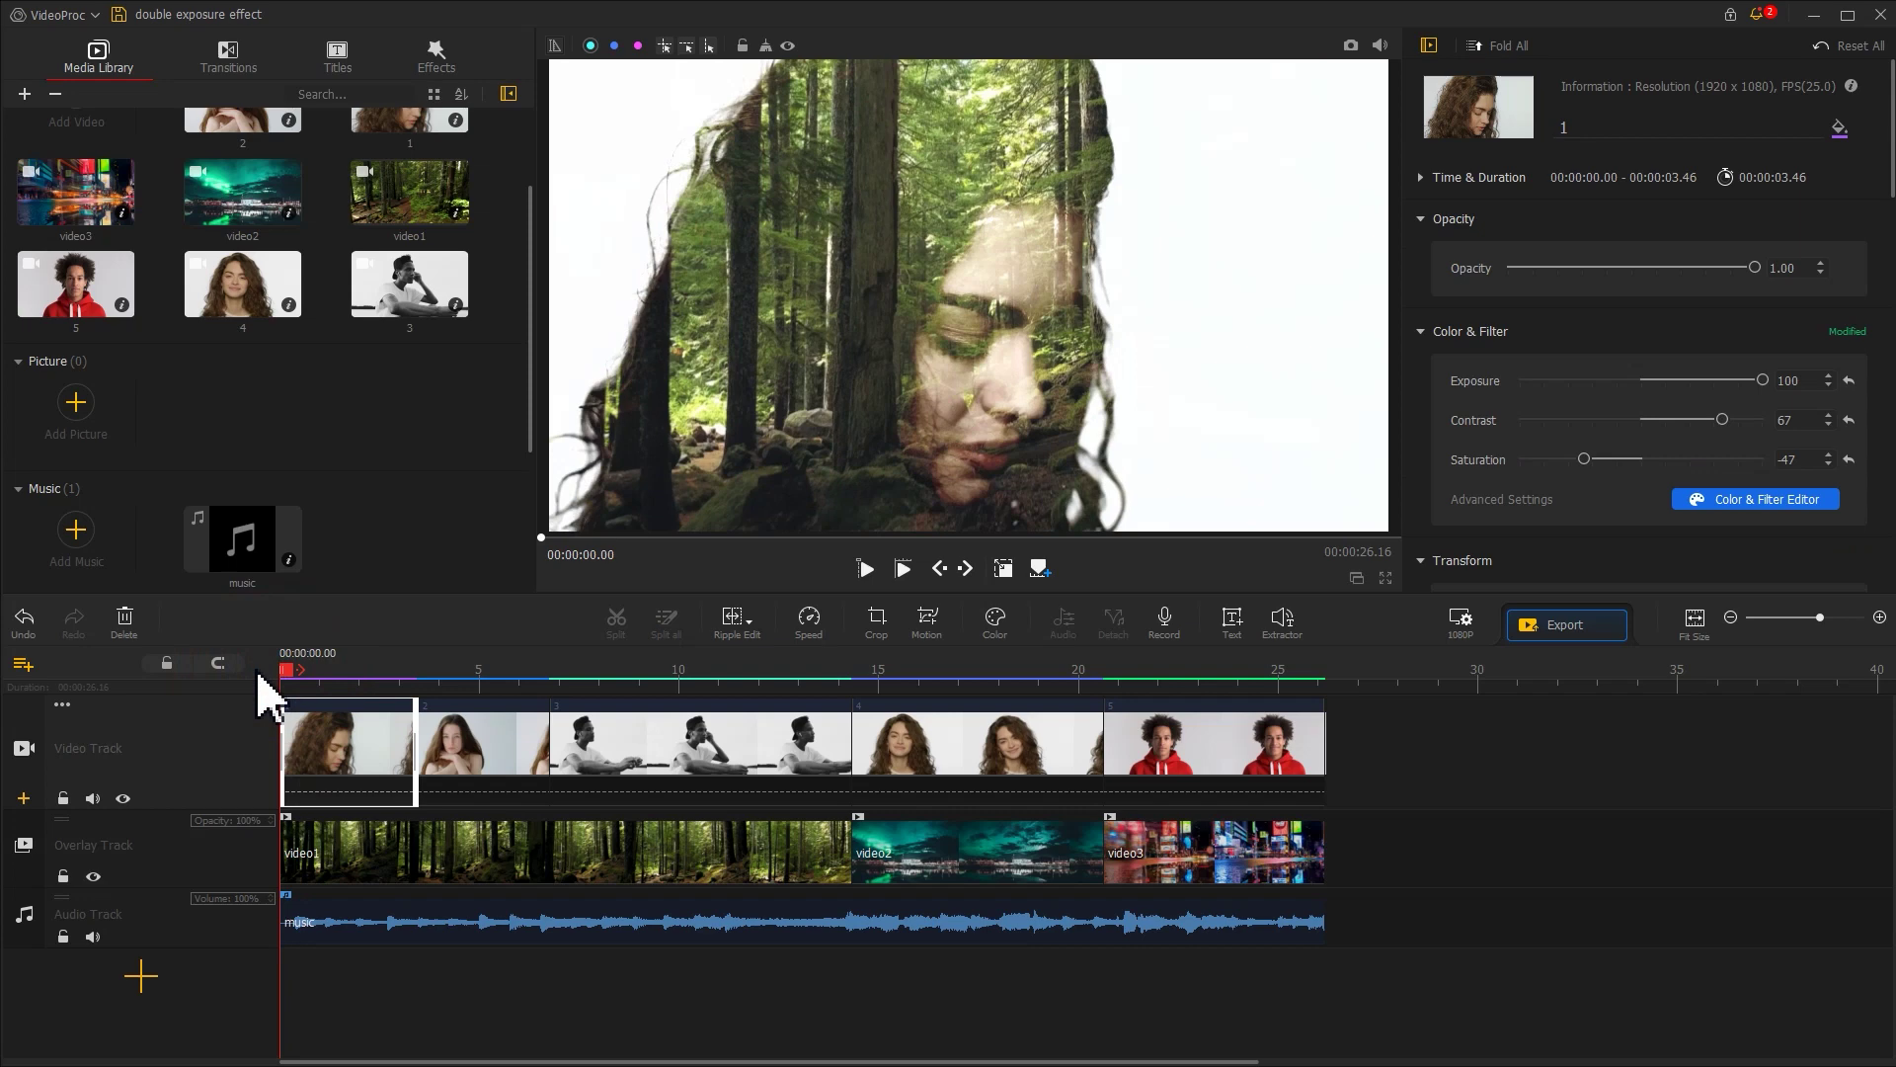
pyautogui.press('space')
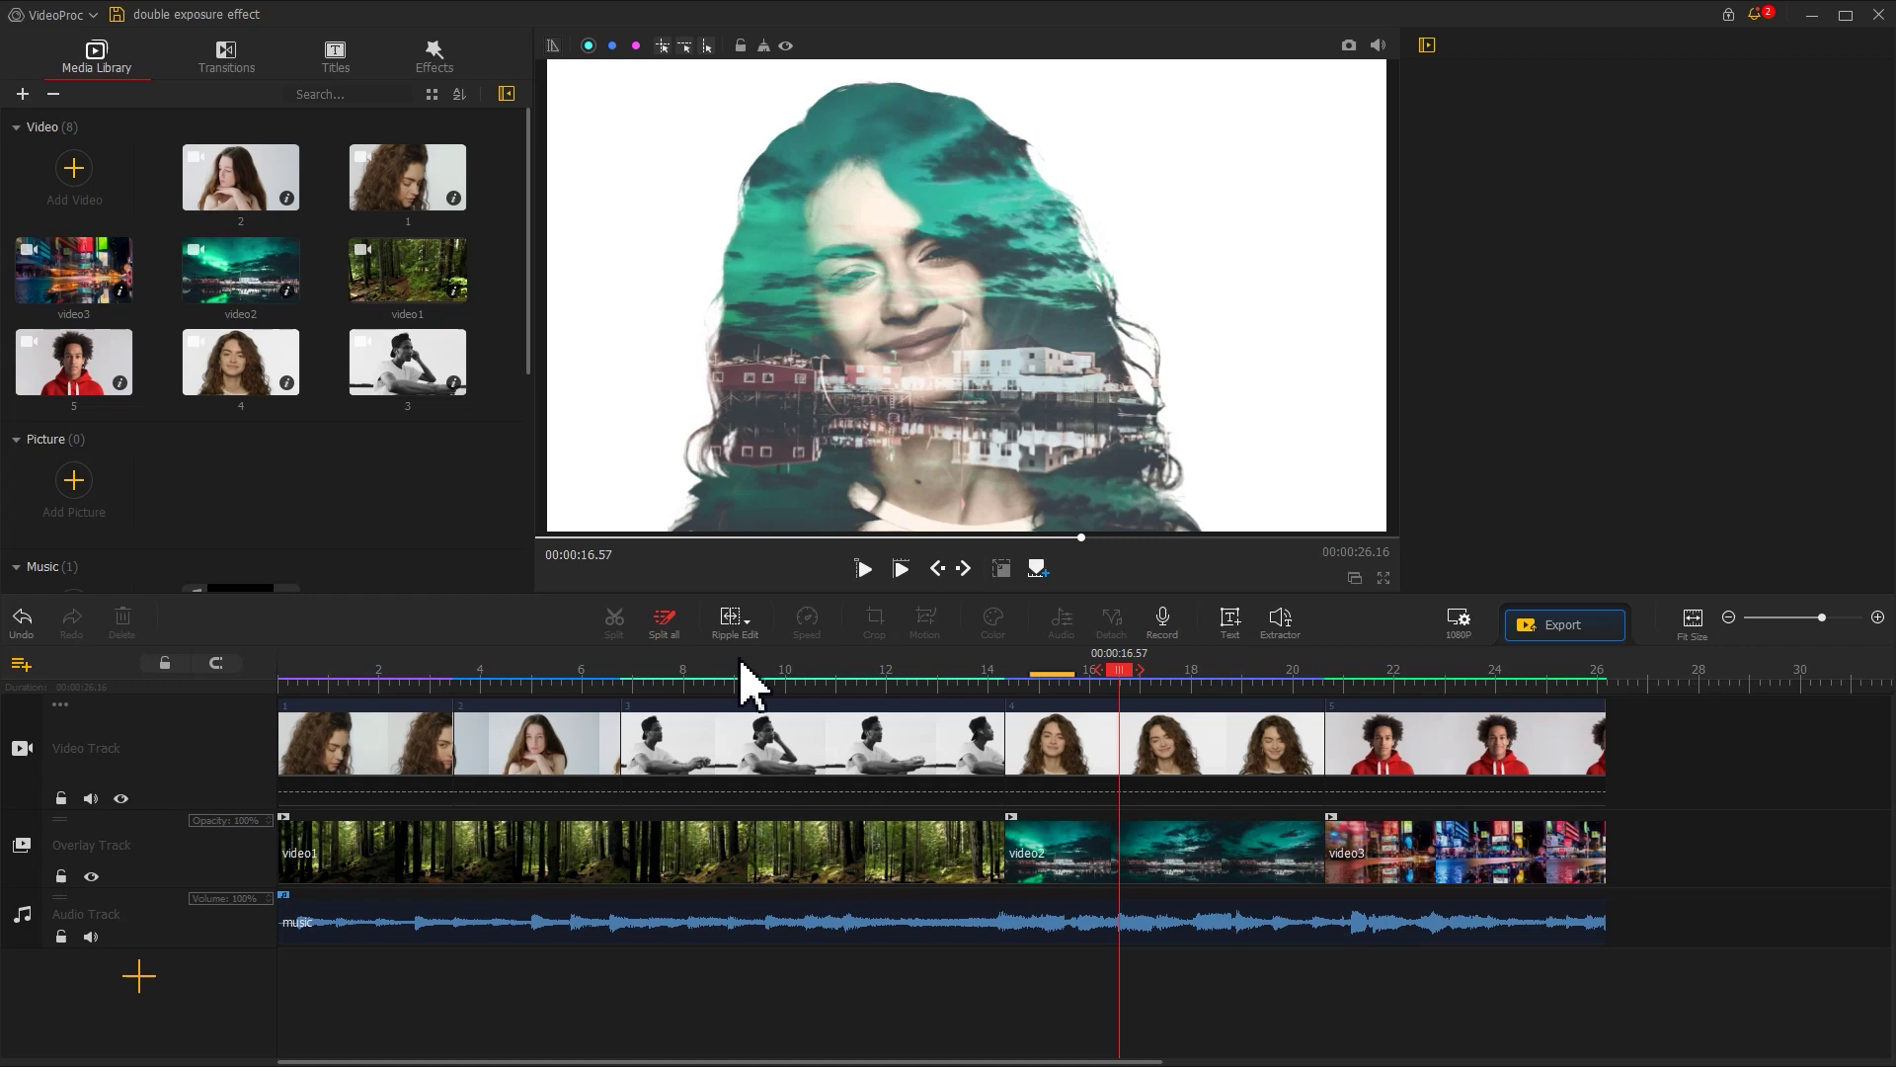
# Step: Import the birds video and sound effect files, and add an empty Overlay Track1
pyautogui.click(68, 179)
pyautogui.click(842, 194)
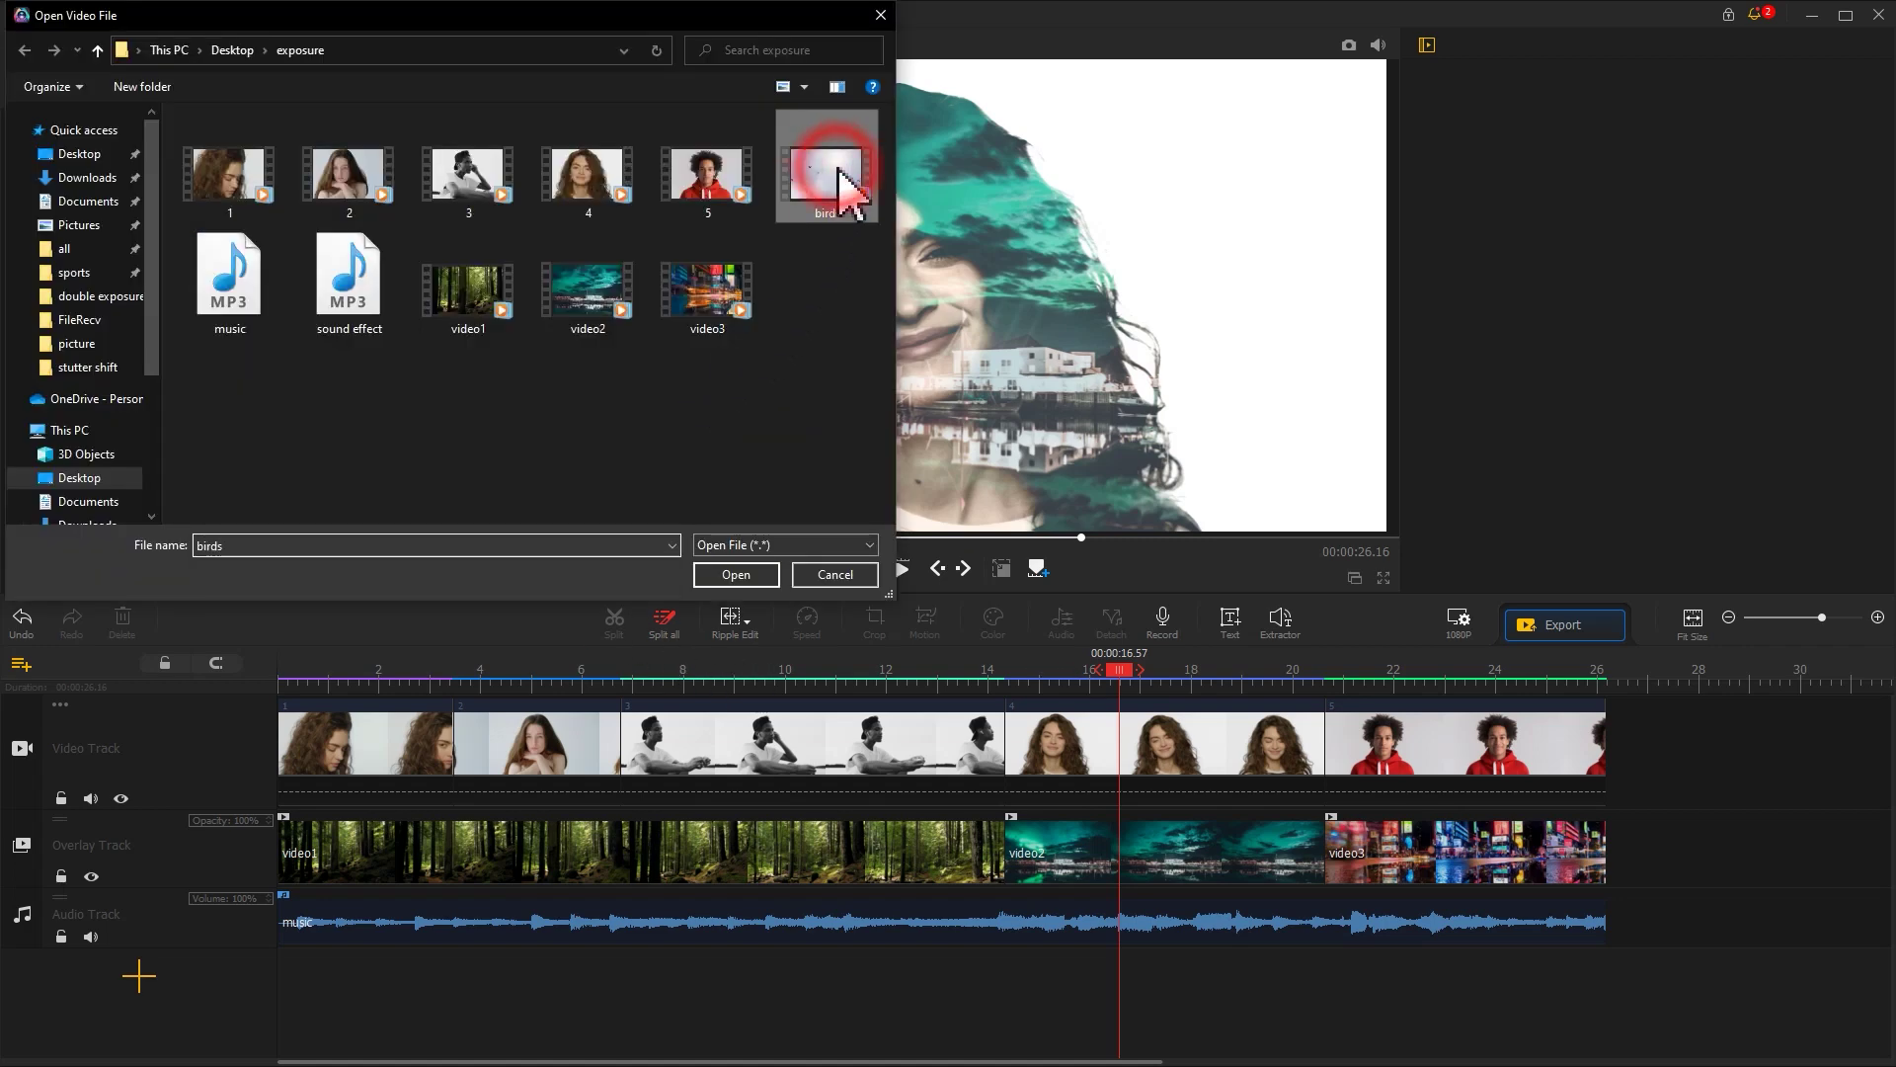
pyautogui.keyDown('ctrl'); pyautogui.click(381, 299); pyautogui.keyUp('ctrl')
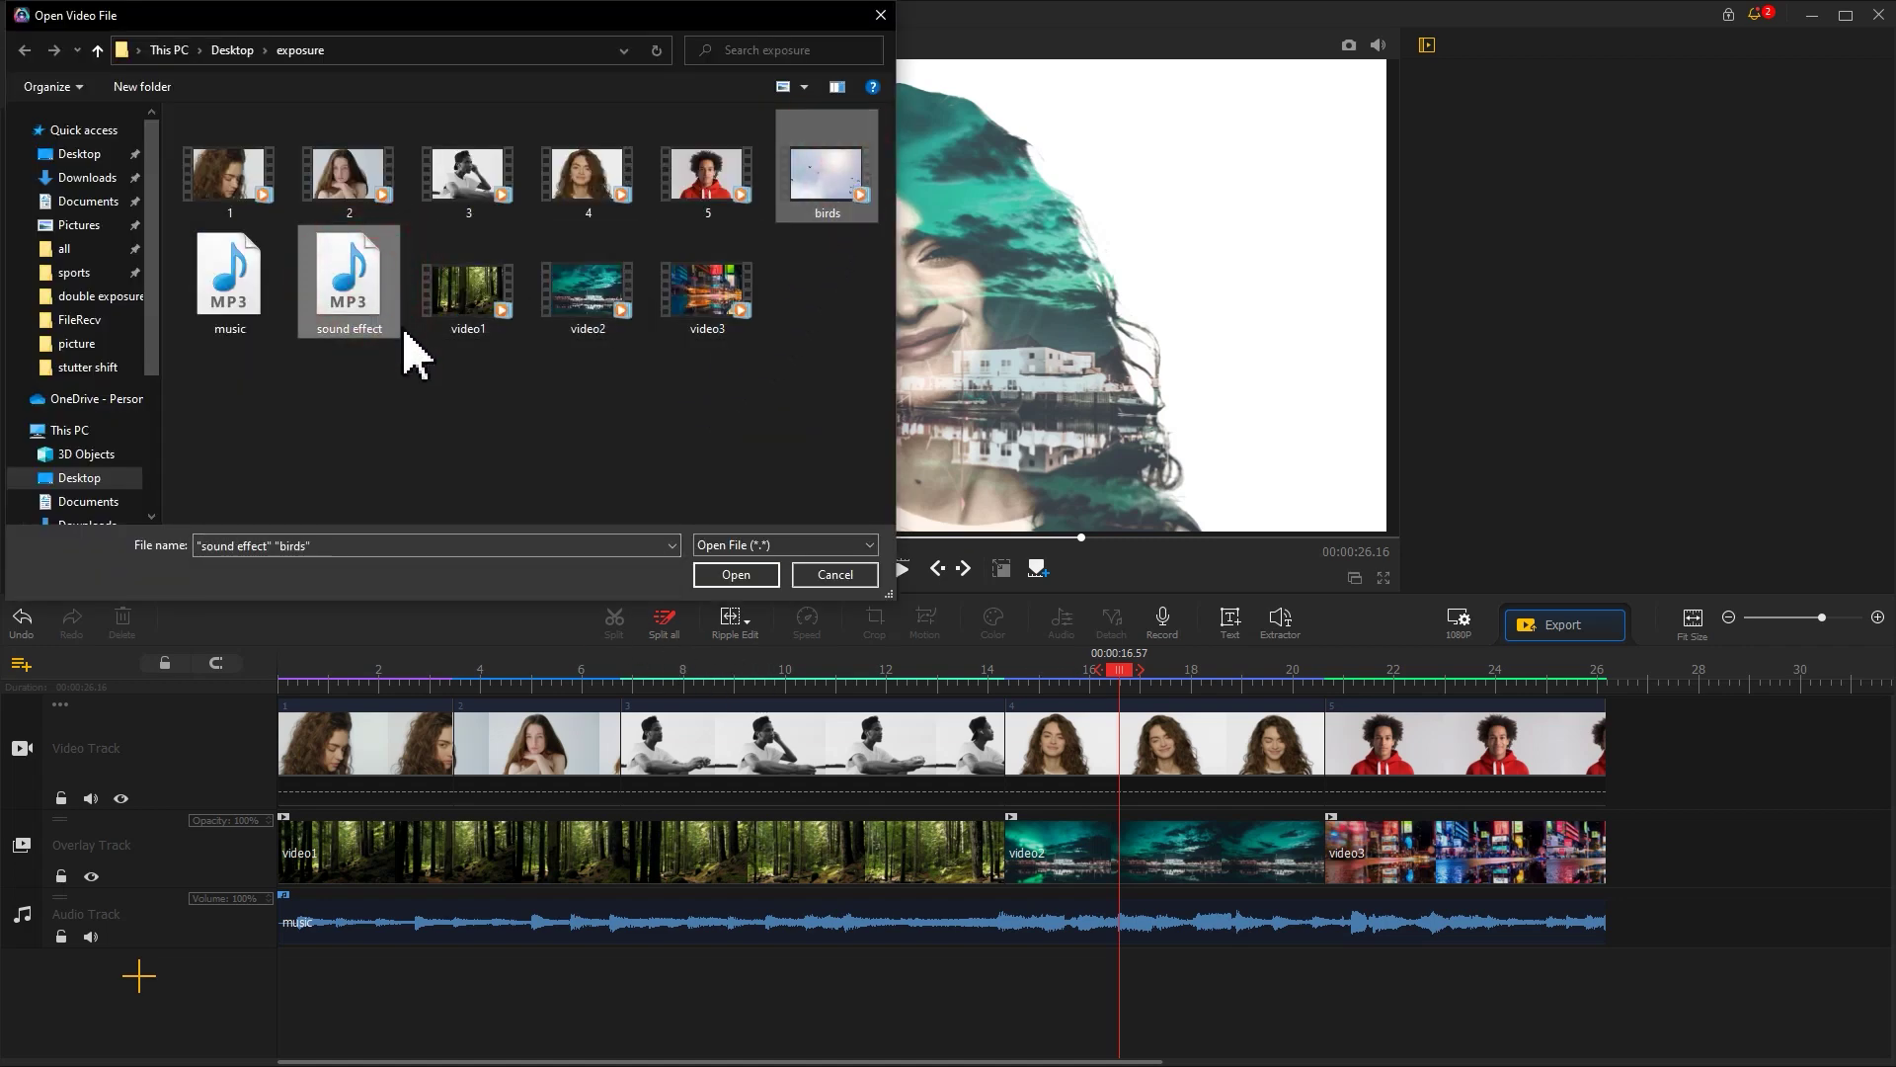
pyautogui.click(713, 576)
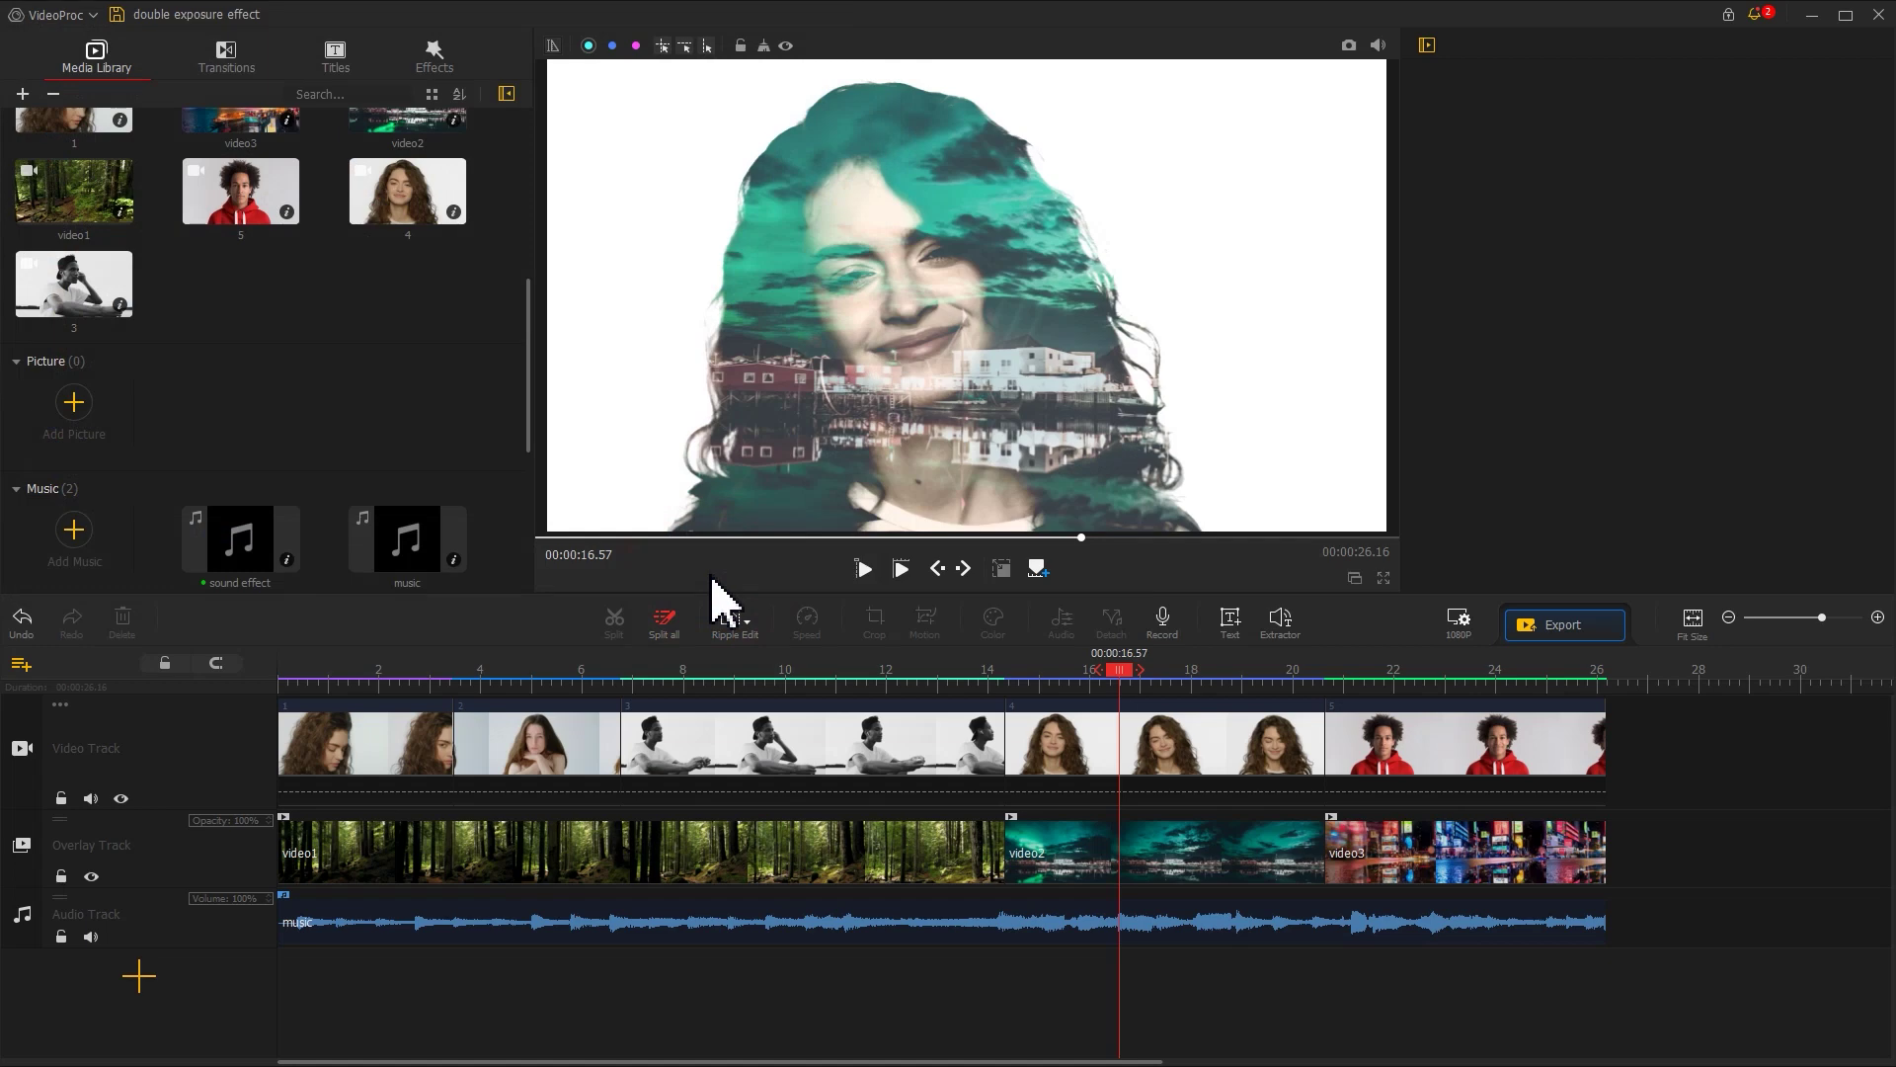
pyautogui.click(200, 852)
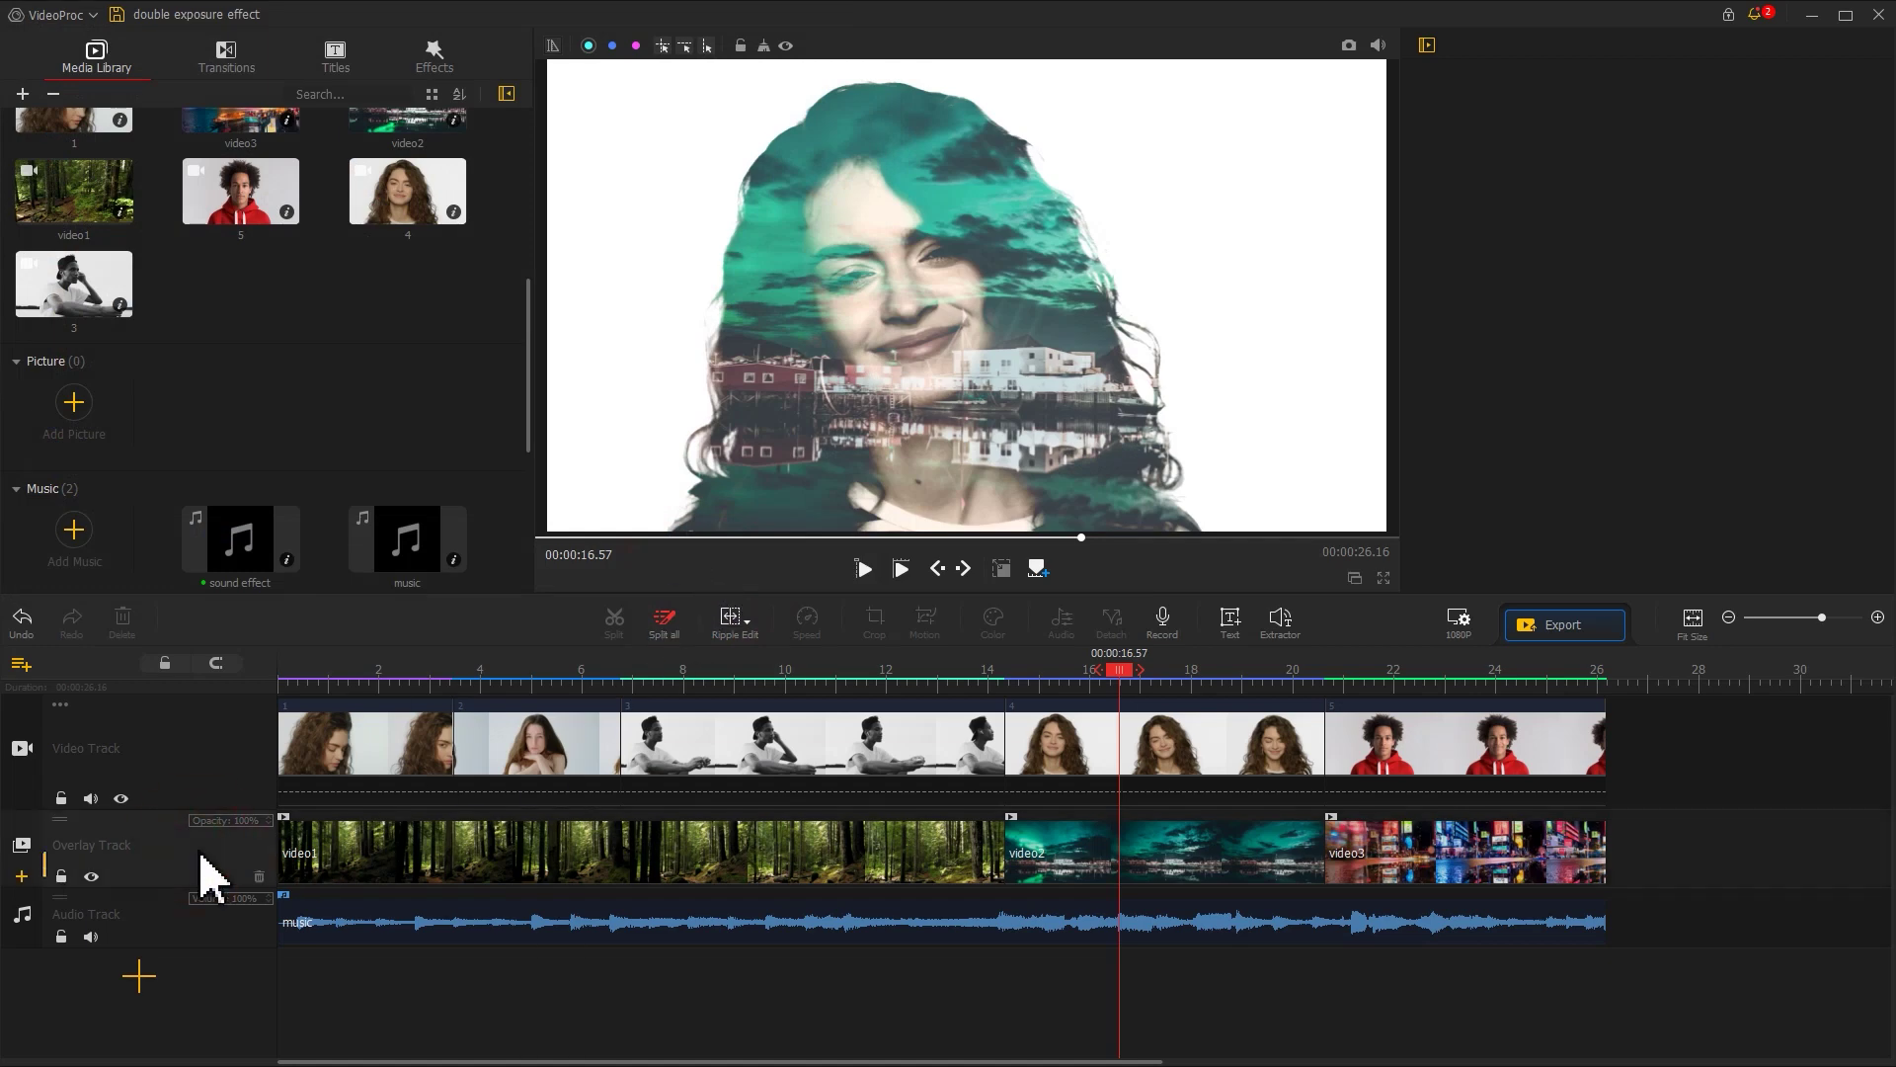
pyautogui.click(22, 876)
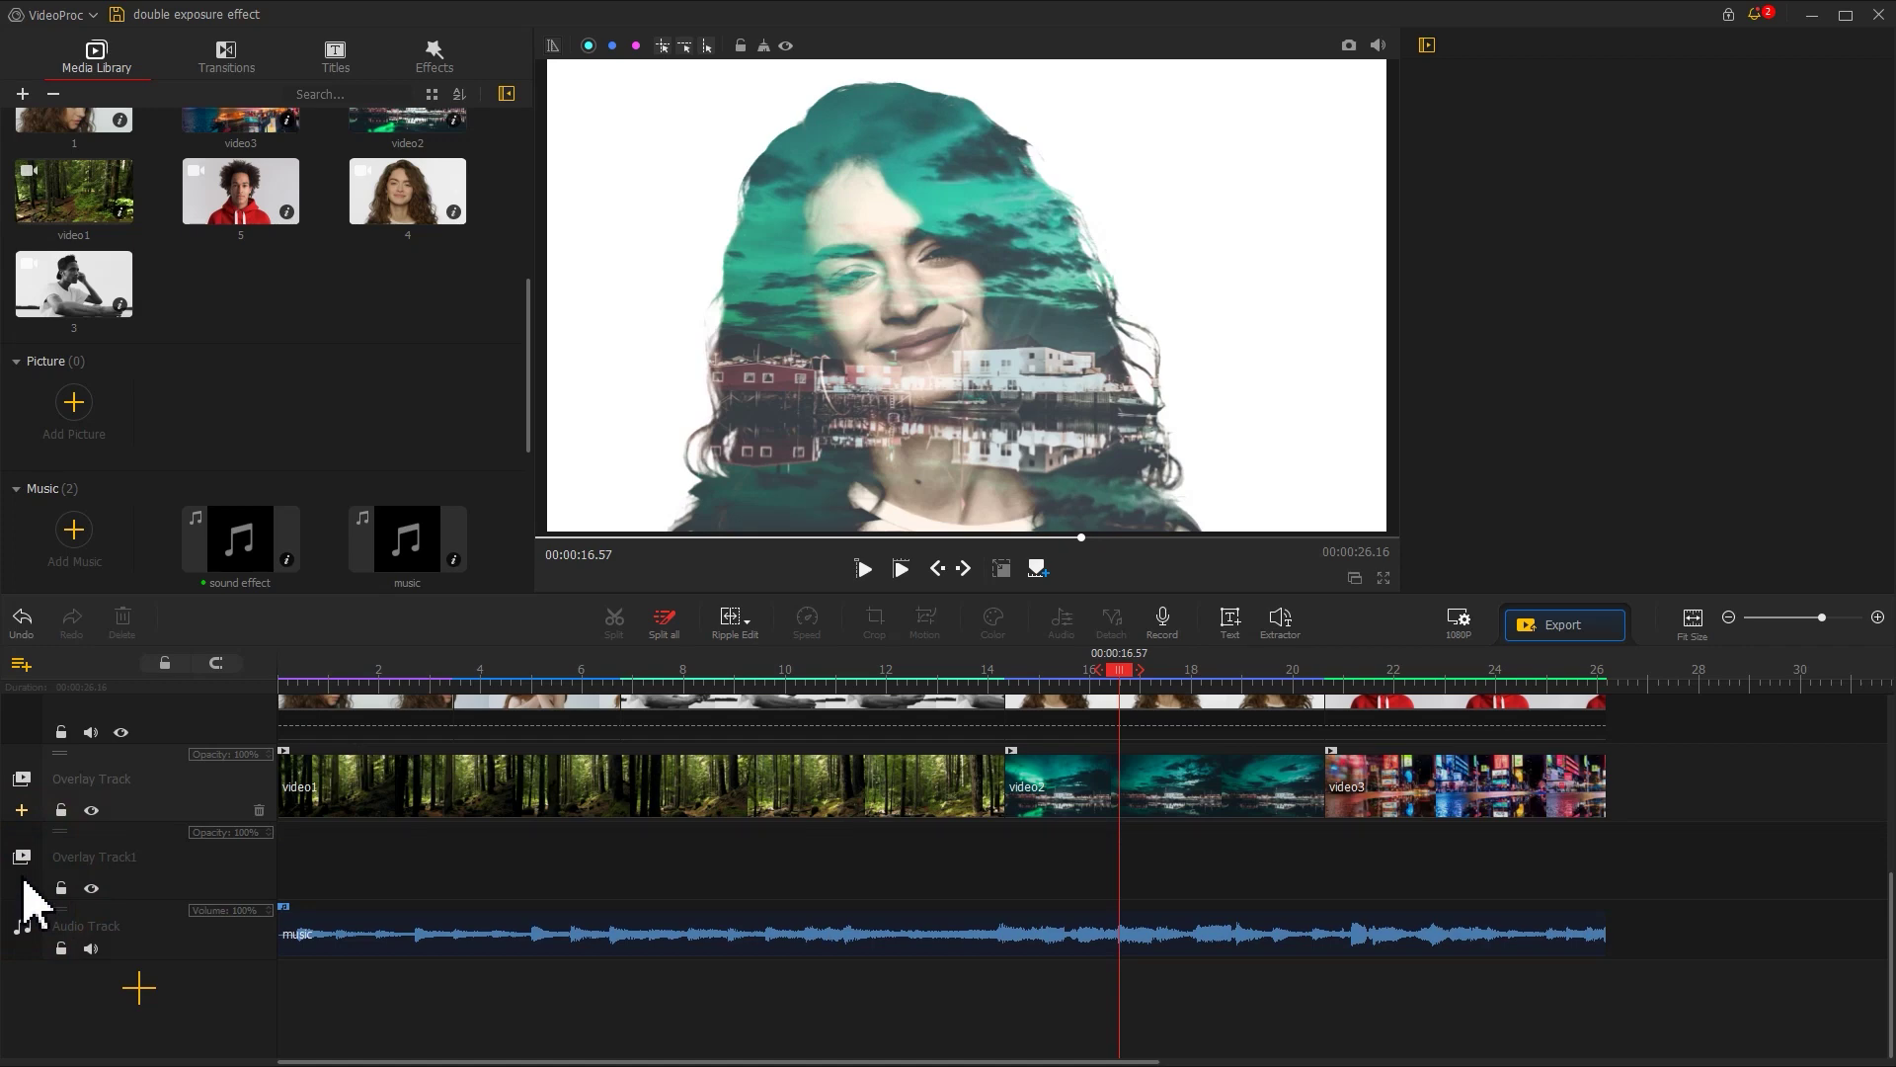
# Step: Put the birds clip on Overlay Track1 at full screen height in Darken blend, moving its track above the landscapes
pyautogui.moveTo(533, 435); pyautogui.dragTo(563, 163)
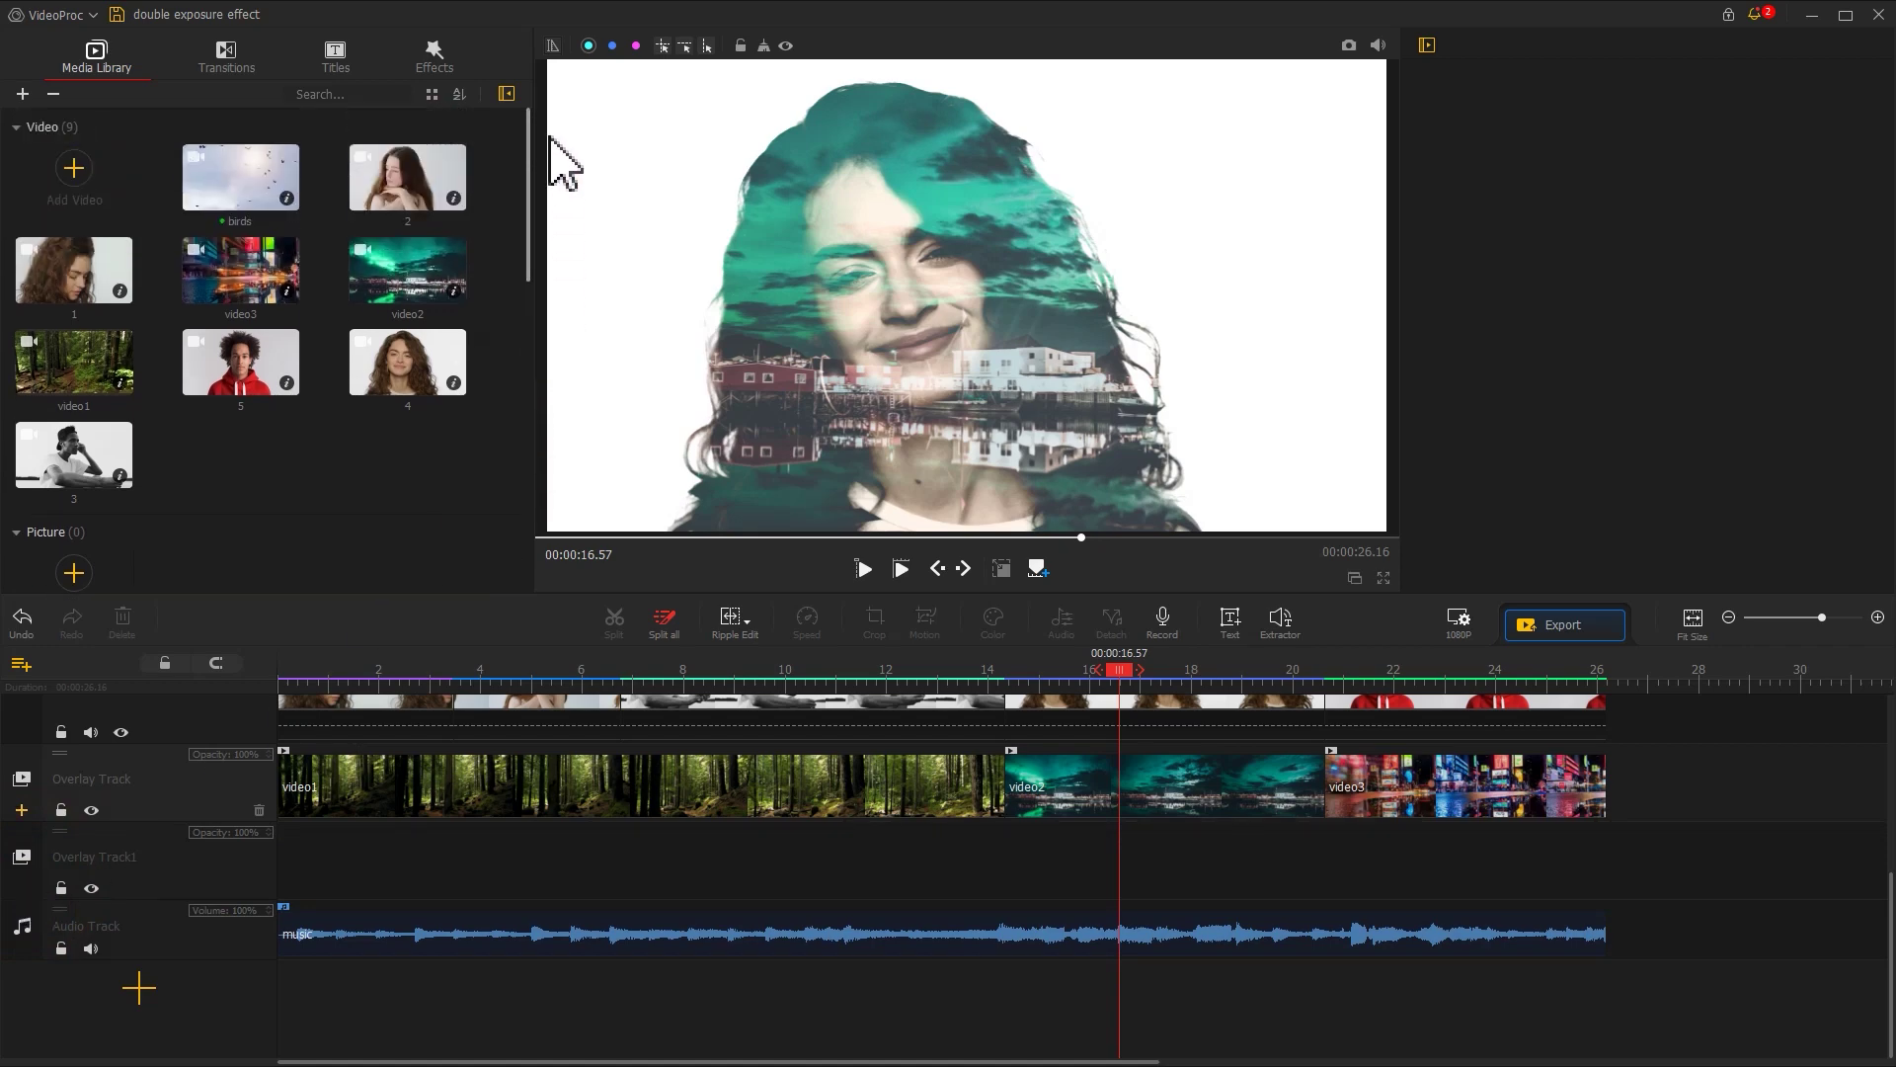
pyautogui.moveTo(267, 191); pyautogui.dragTo(721, 874)
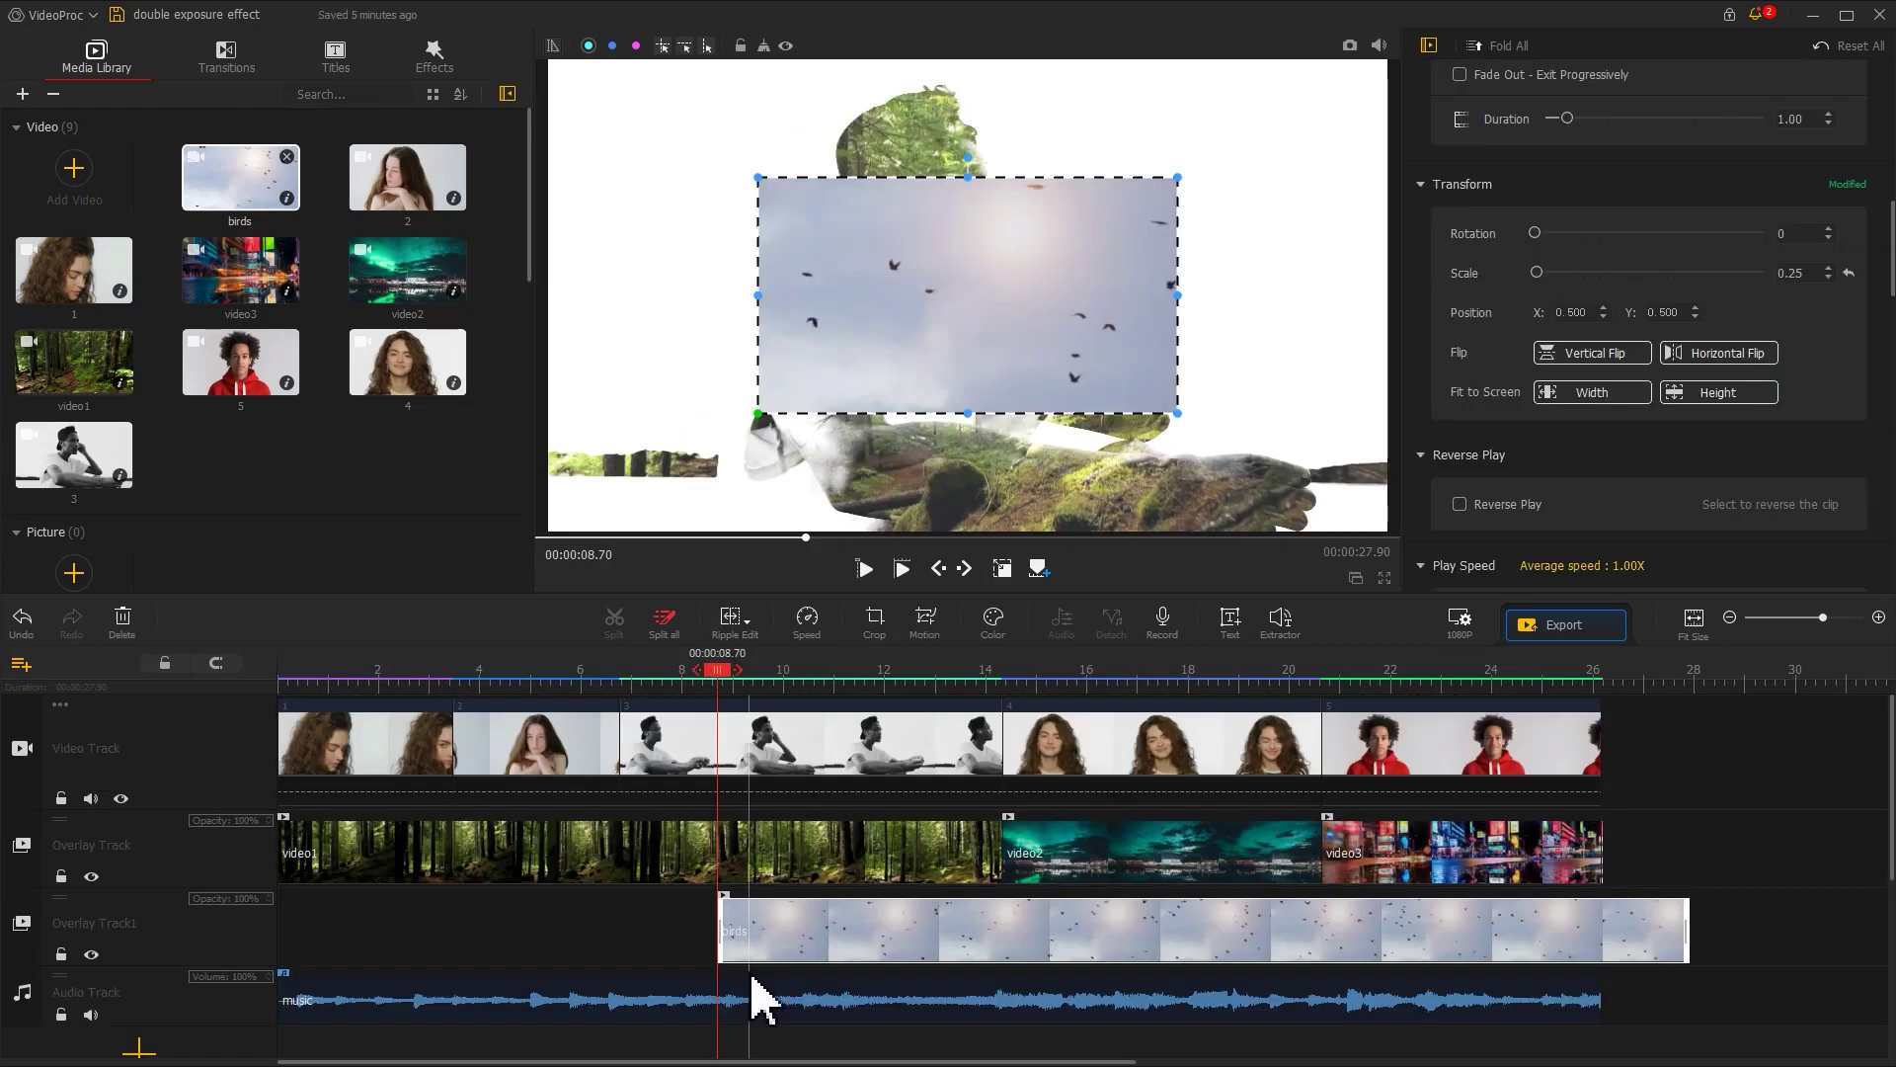
pyautogui.click(1706, 405)
pyautogui.moveTo(1890, 252); pyautogui.dragTo(1853, 588)
pyautogui.click(1640, 365)
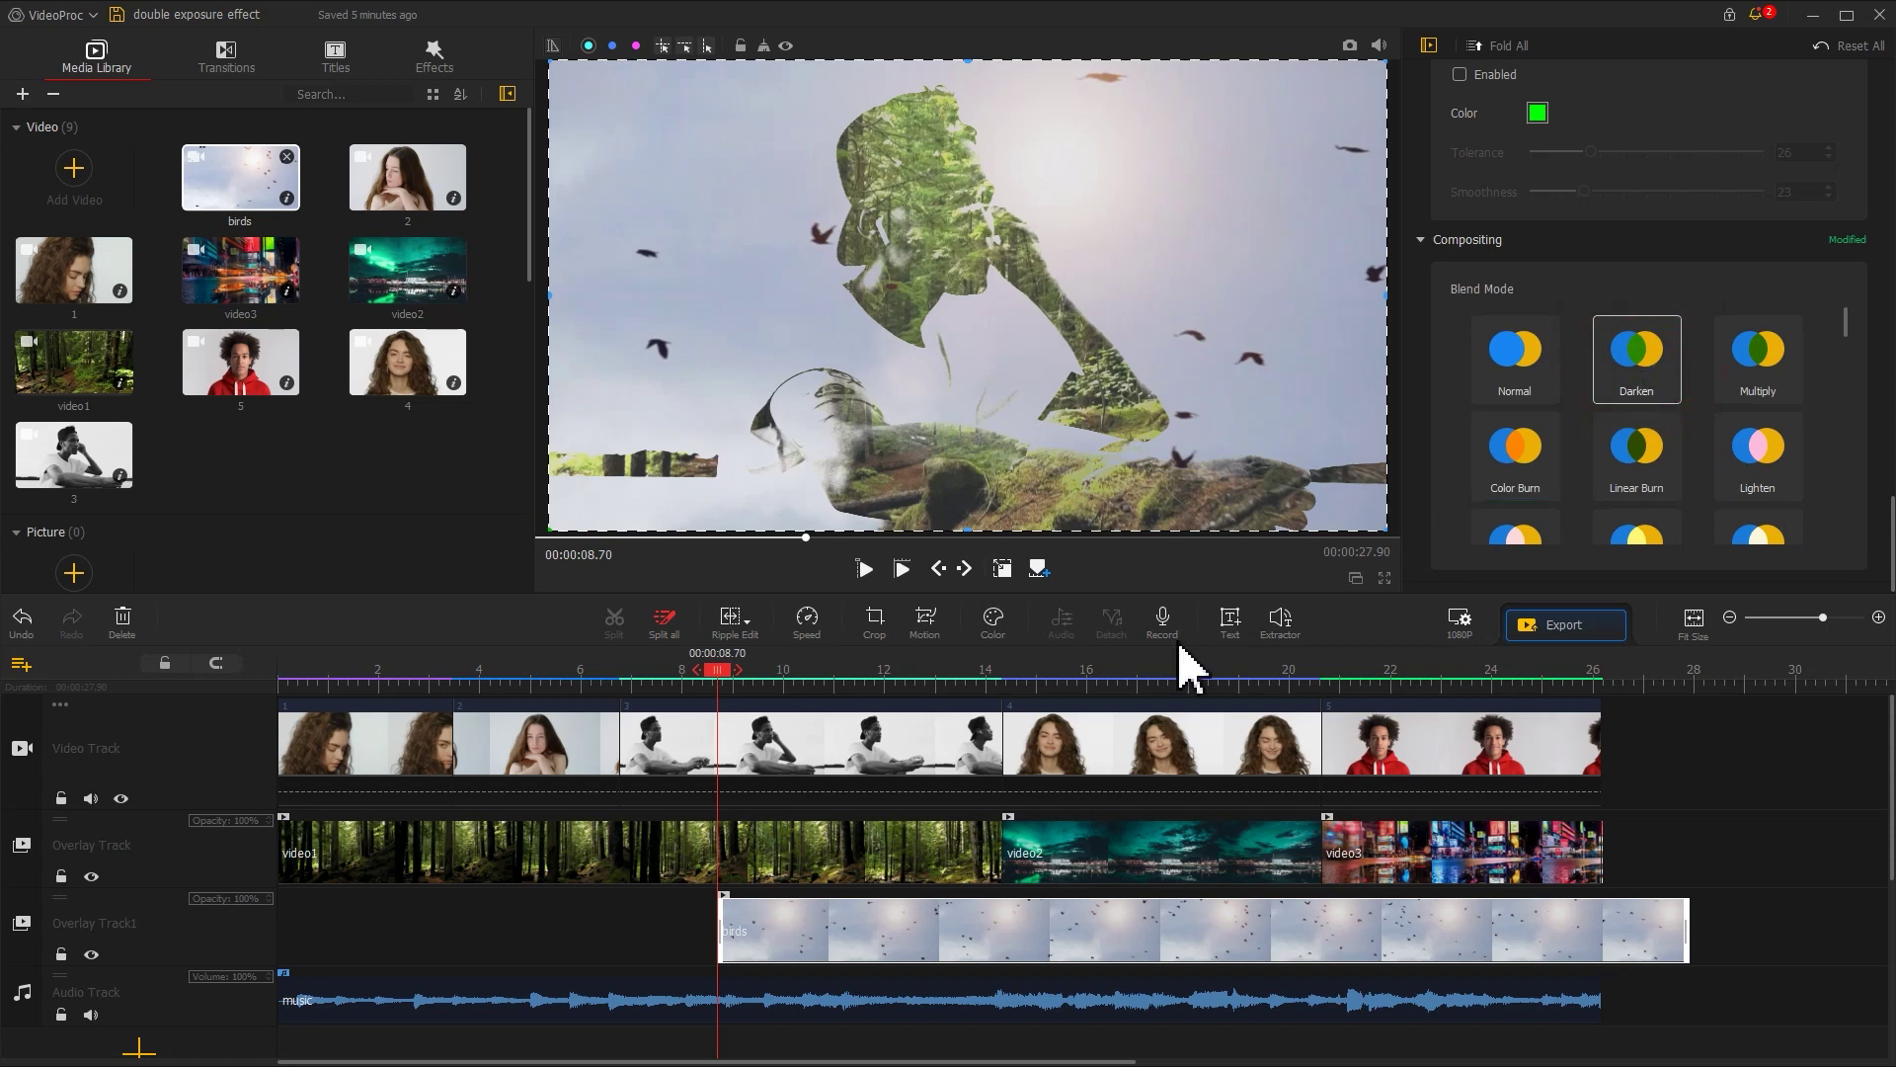
pyautogui.moveTo(67, 901); pyautogui.dragTo(85, 847)
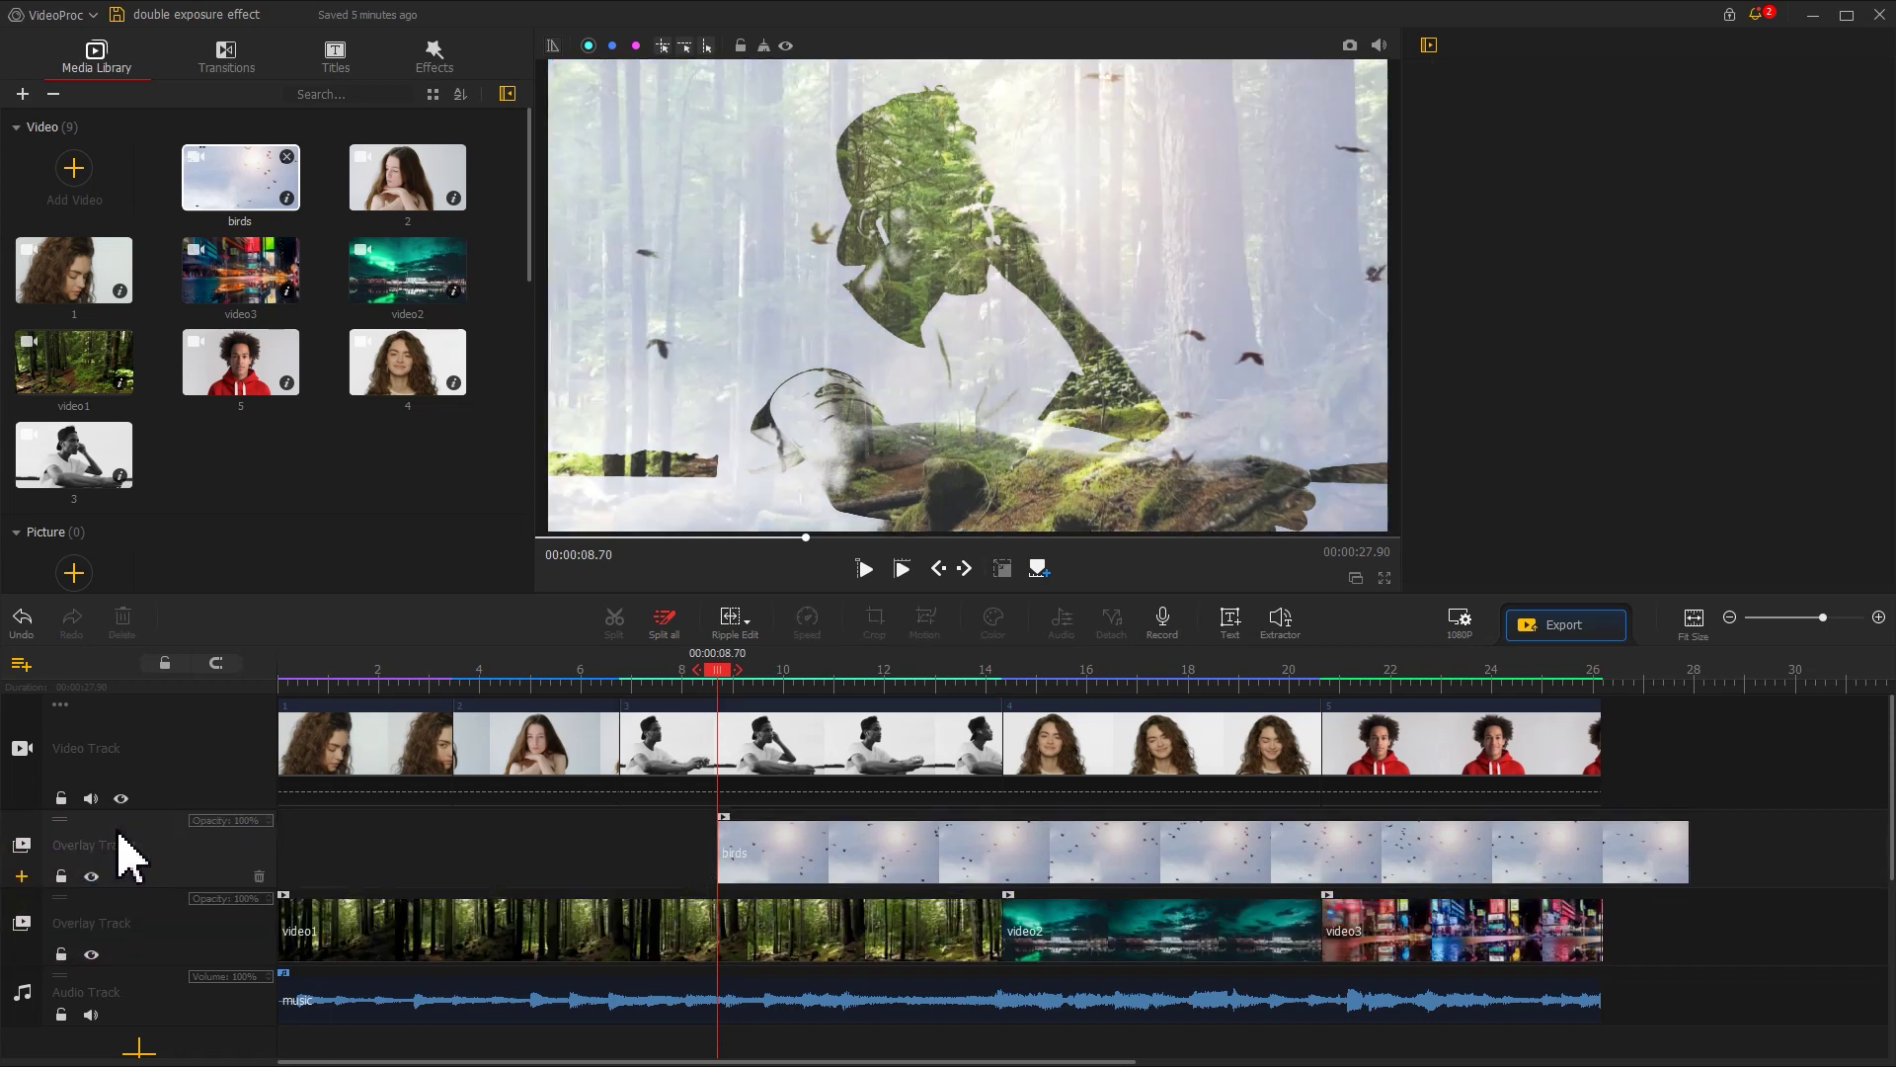
pyautogui.click(784, 847)
# Step: Grade the birds clip with Exposure, Contrast and Highlights at 100, and Saturation, Shadows, Whites and Blacks at -100
pyautogui.click(1009, 628)
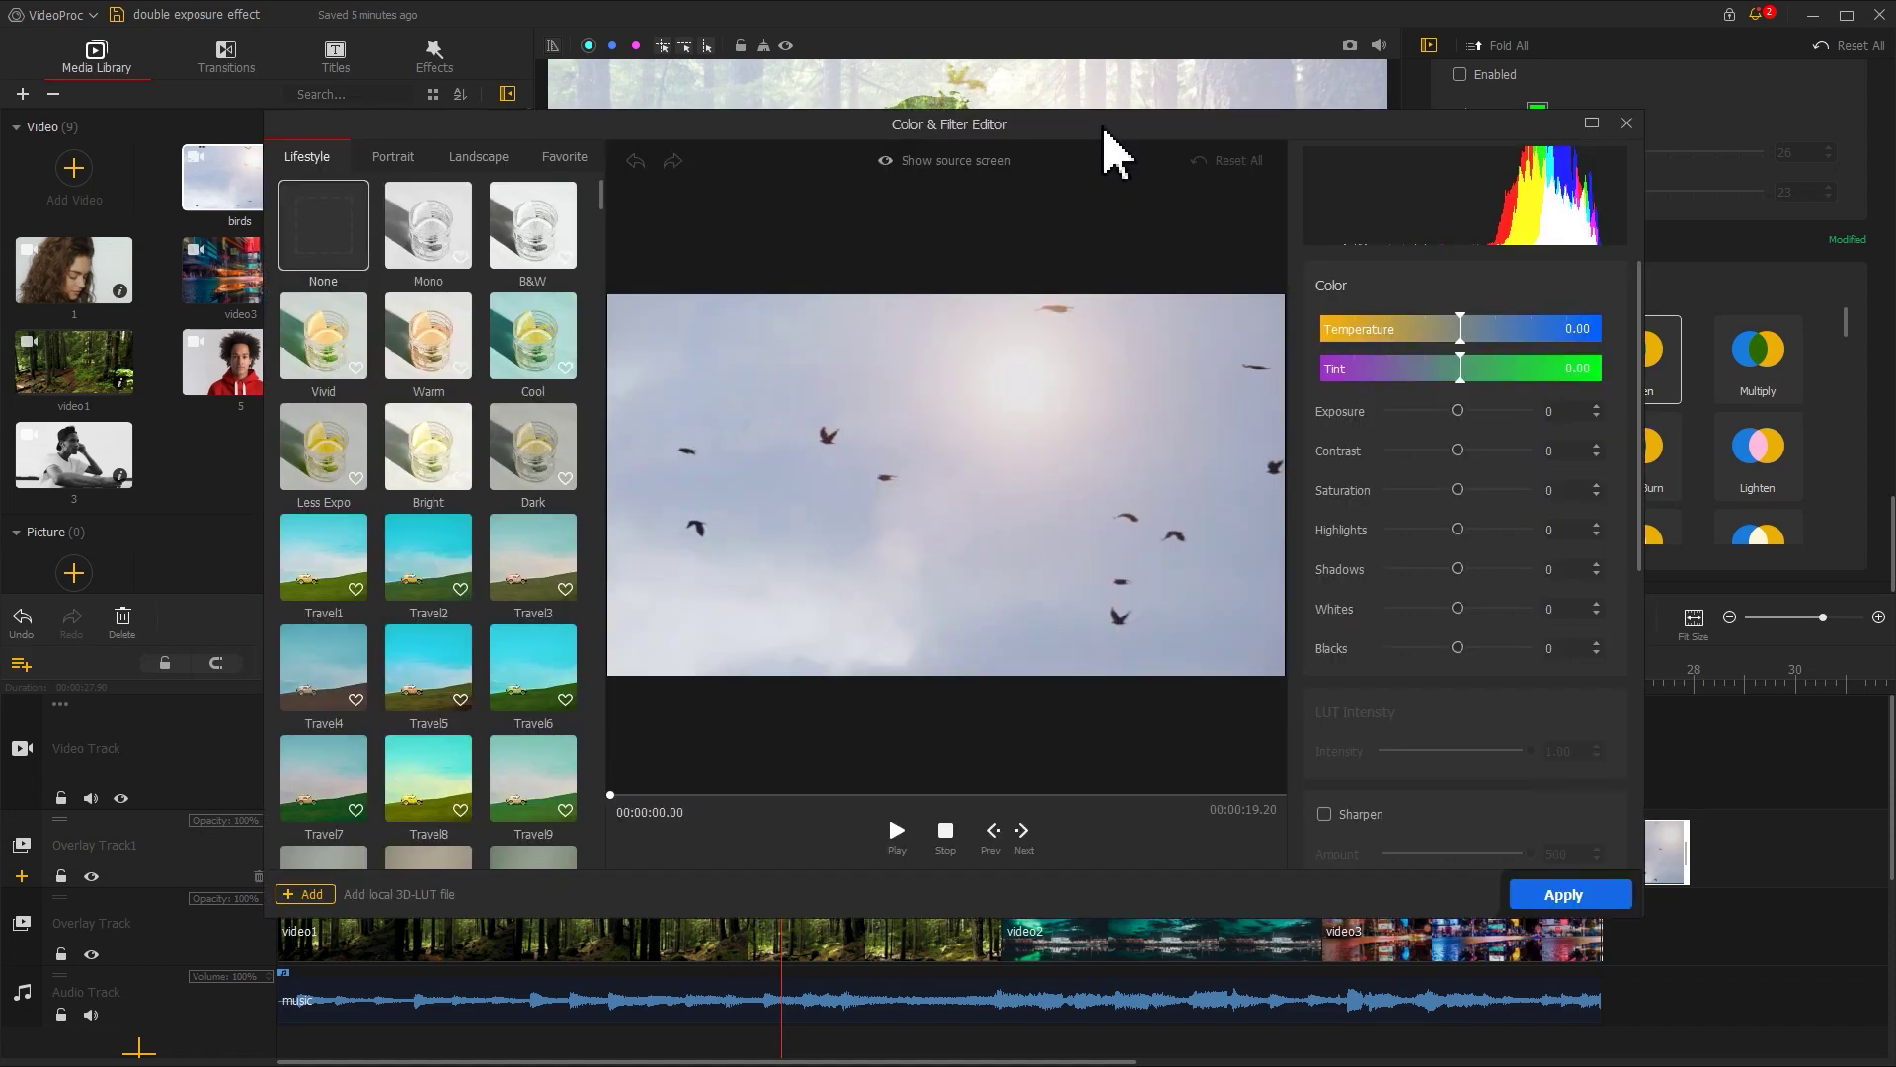
pyautogui.moveTo(1458, 412); pyautogui.dragTo(1351, 678)
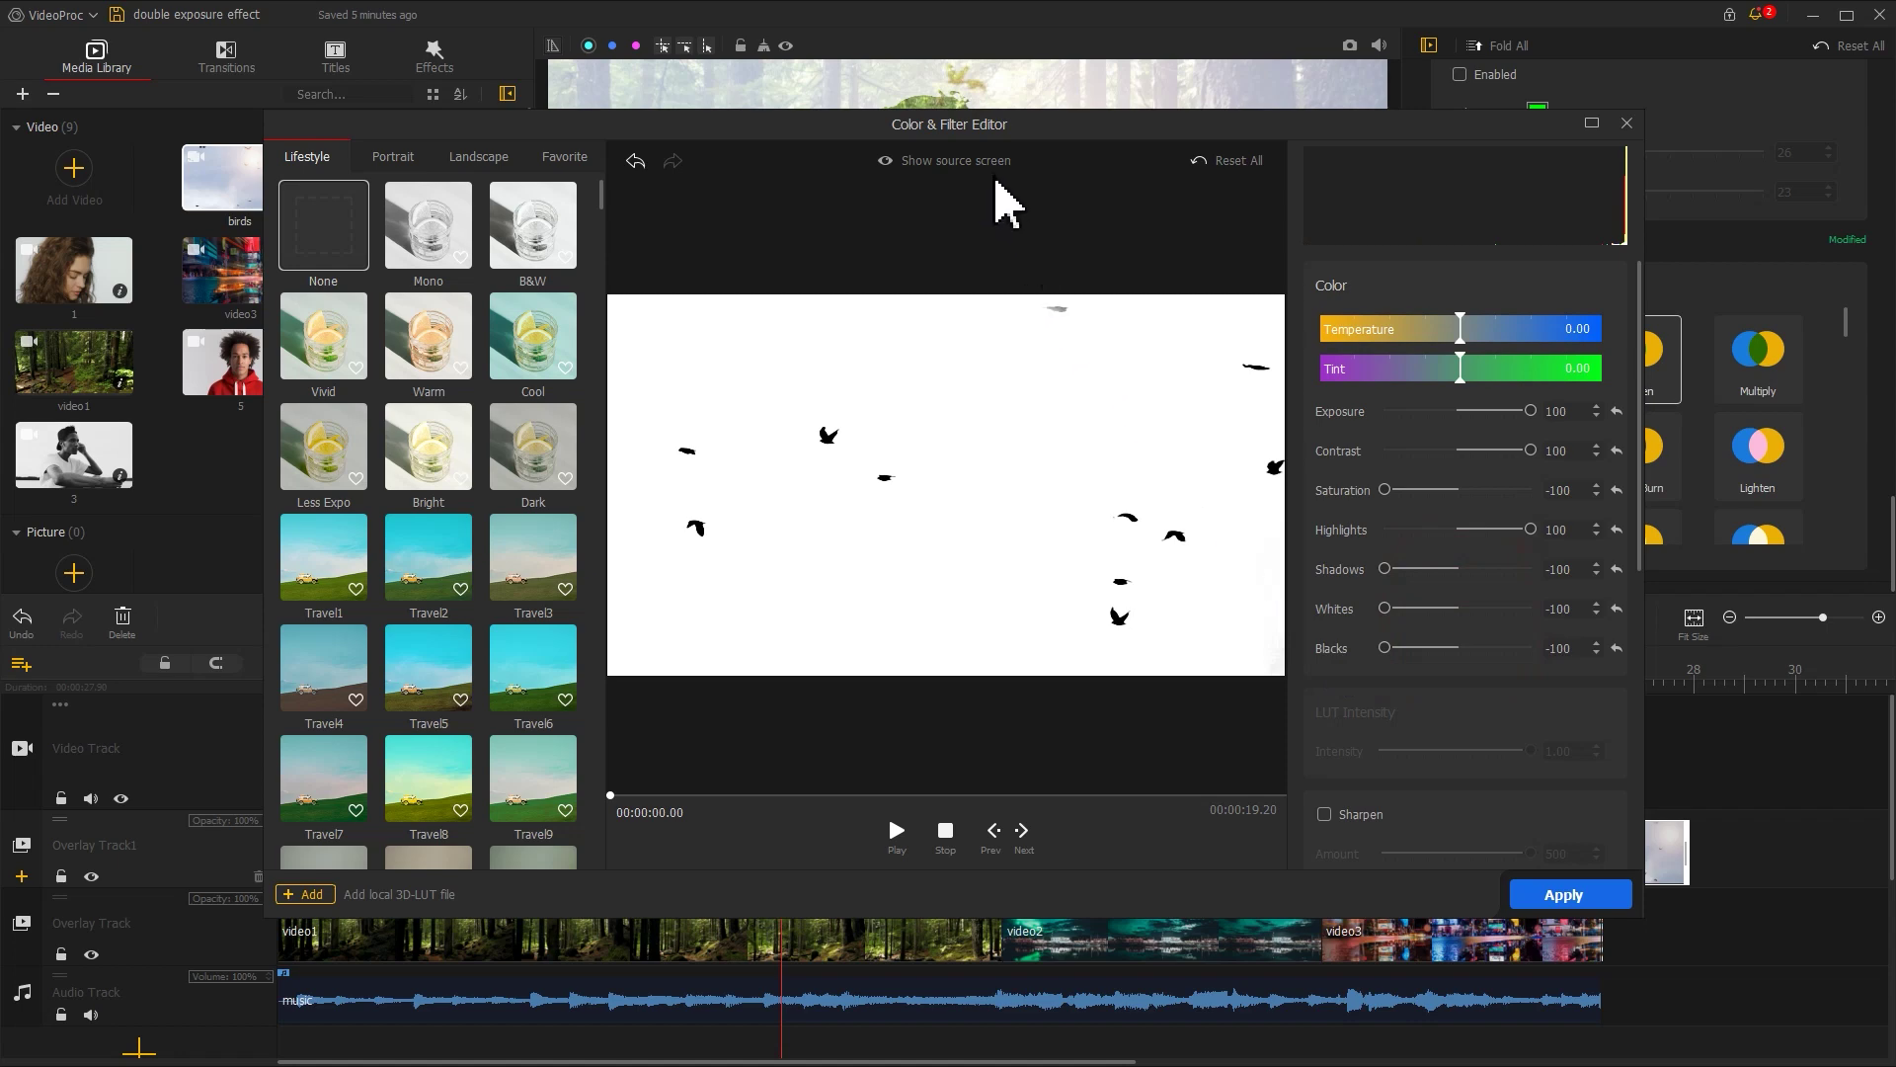
pyautogui.moveTo(993, 170); pyautogui.dragTo(990, 166)
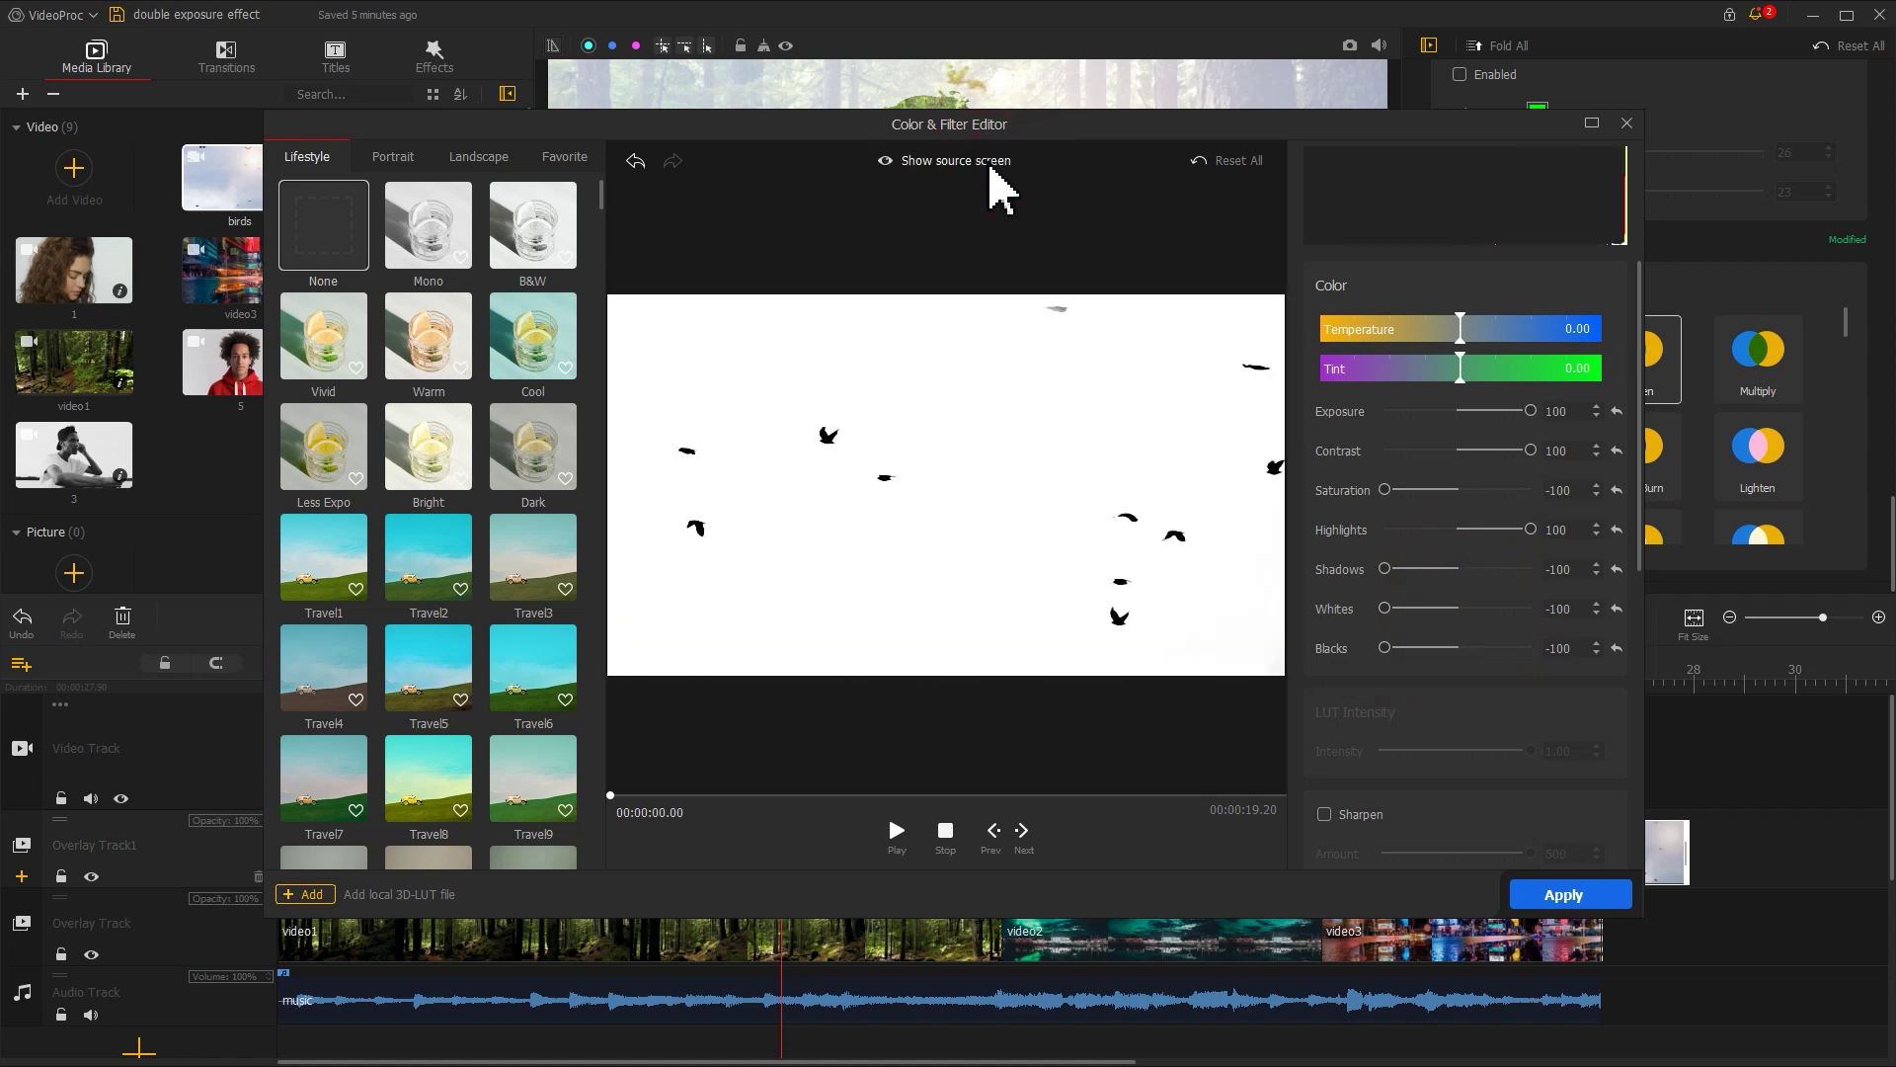
pyautogui.click(1566, 897)
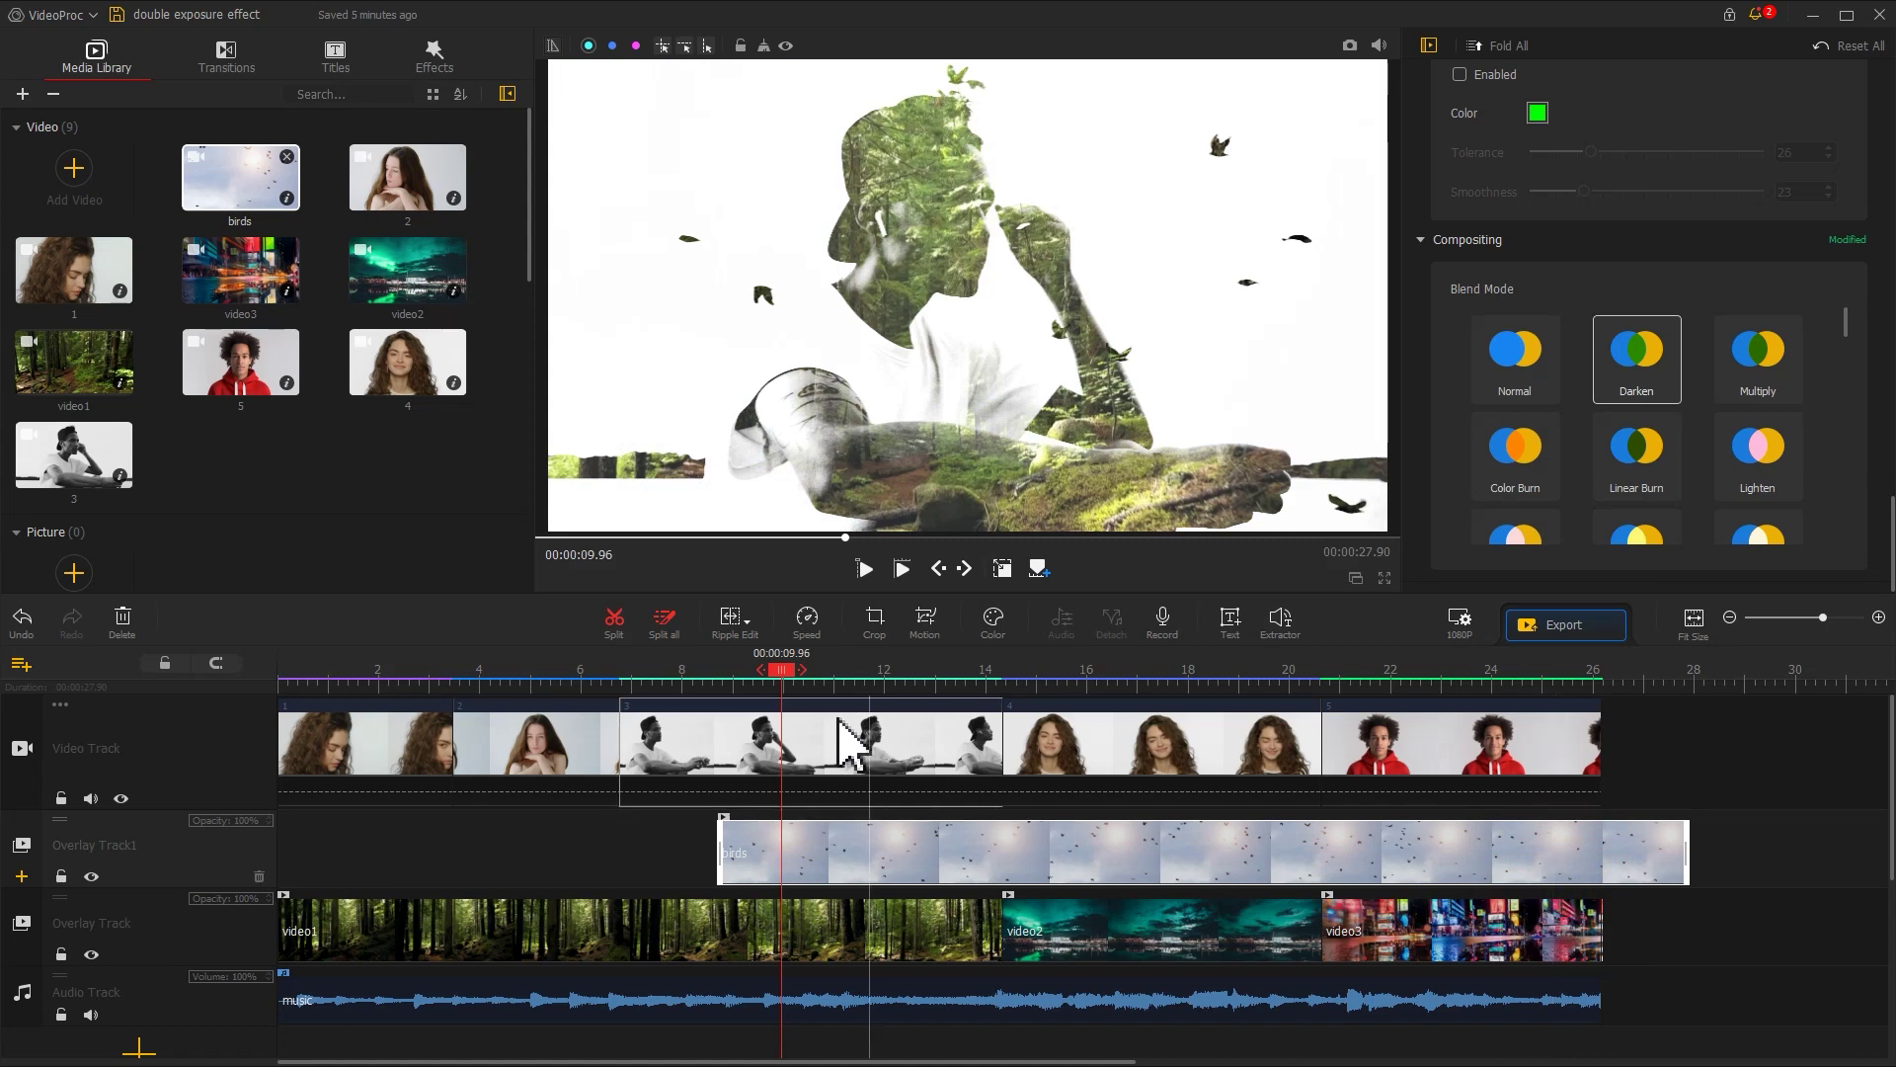
pyautogui.click(653, 672)
pyautogui.press('space')
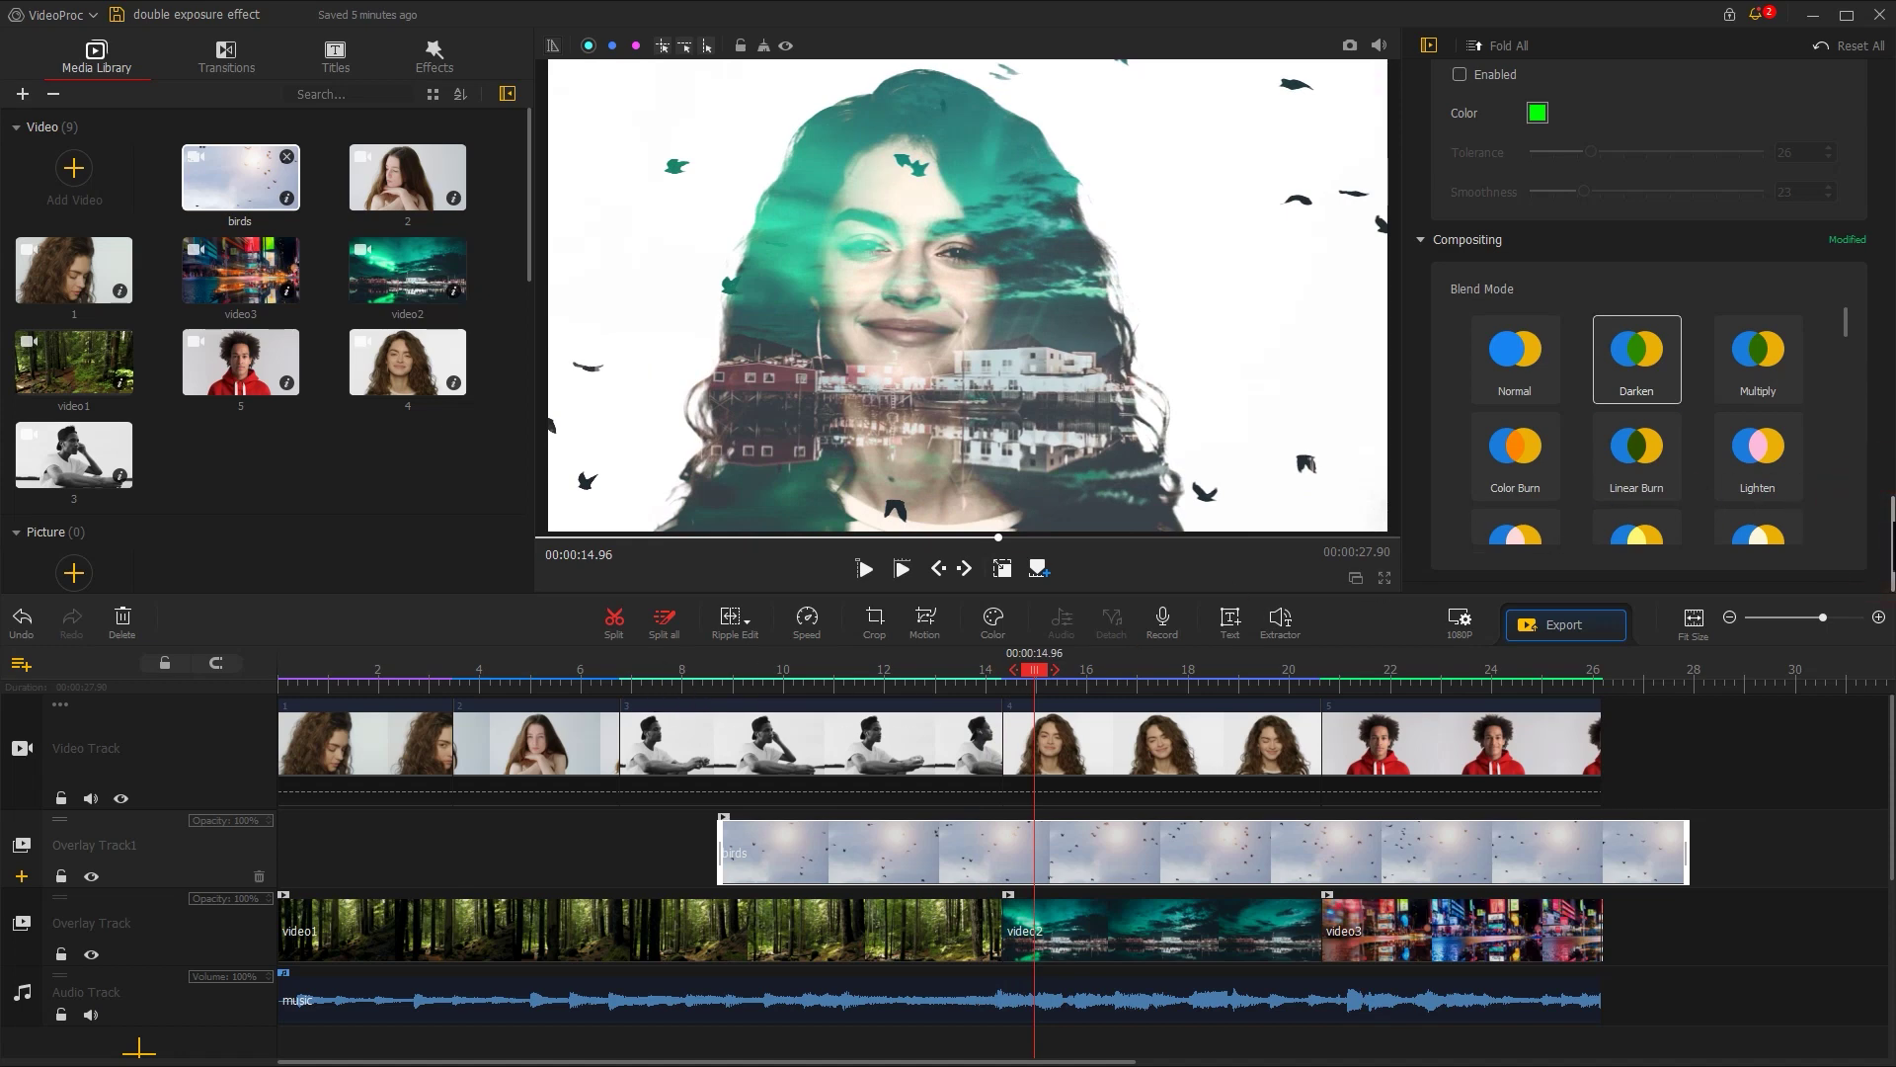
# Step: Set the birds clip to 2x speed and trim its end to the 14.33 s snap line
pyautogui.moveTo(1890, 543); pyautogui.dragTo(1887, 326)
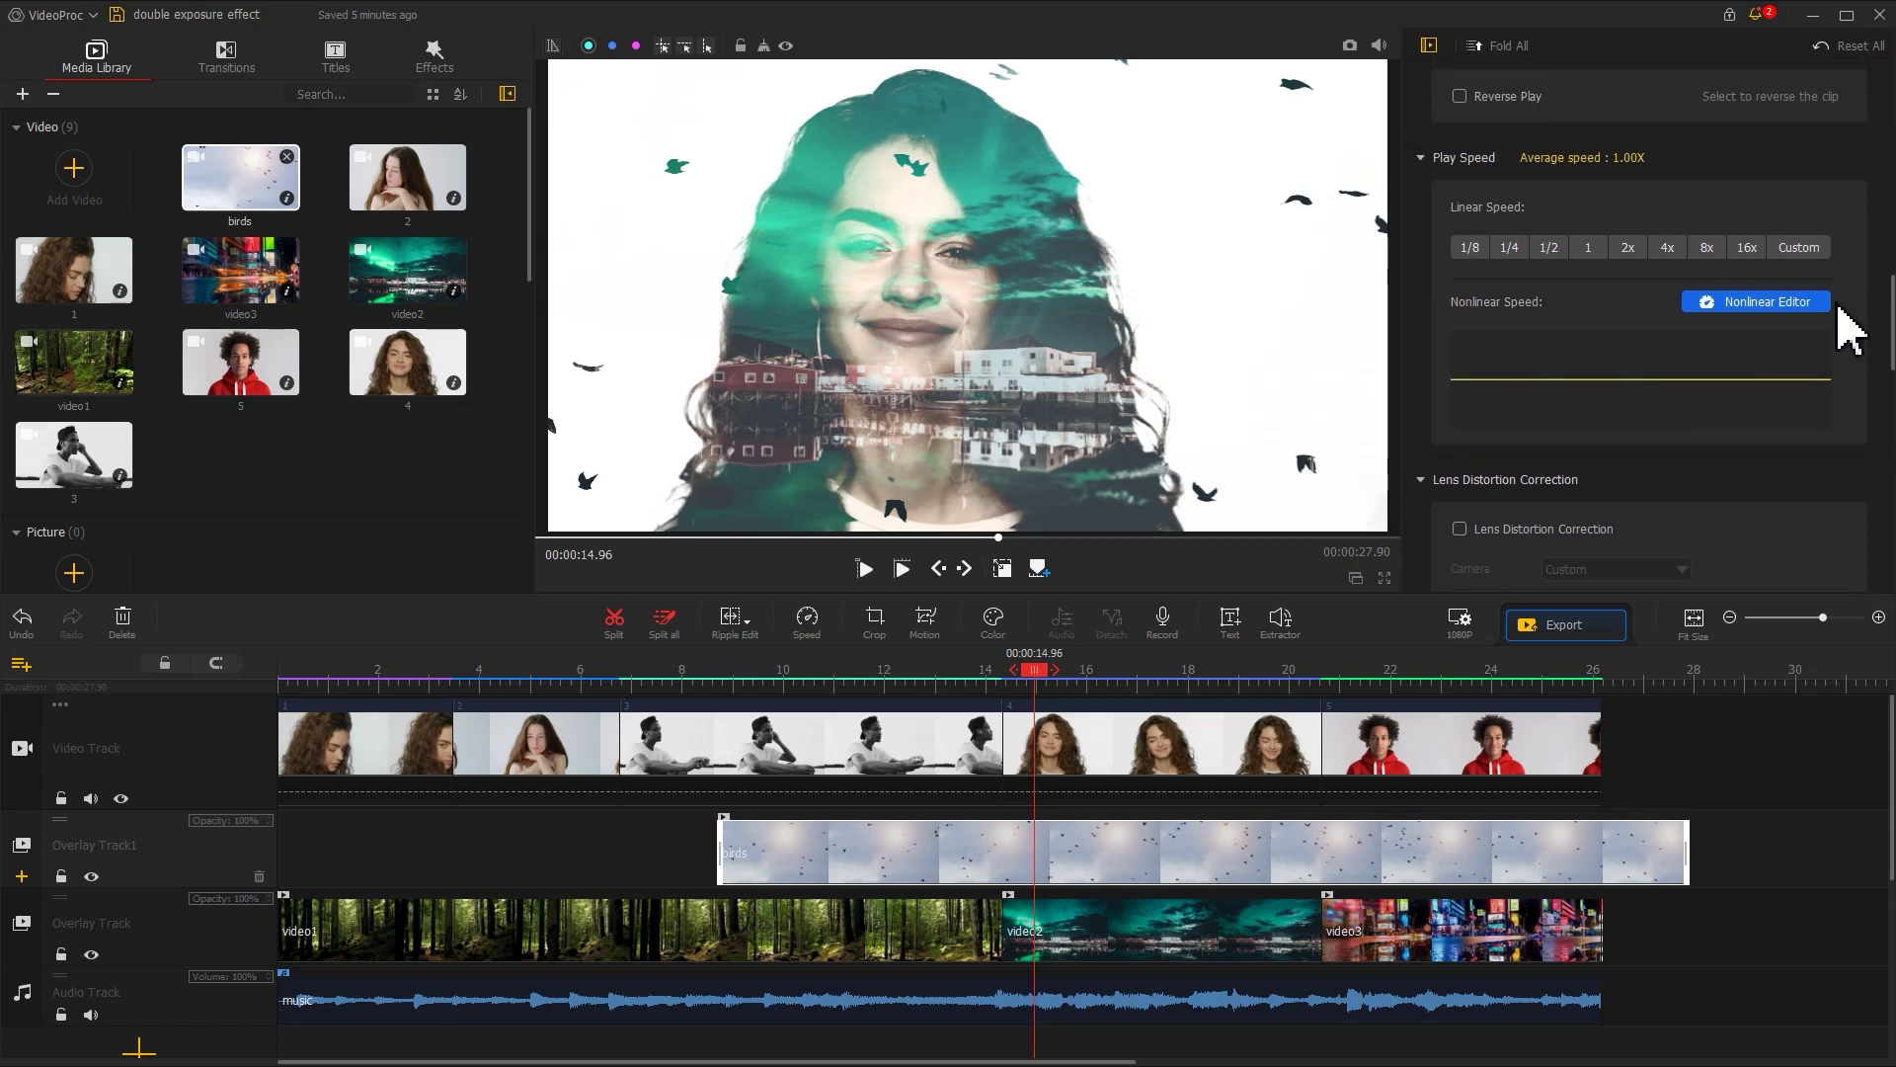
pyautogui.click(1630, 259)
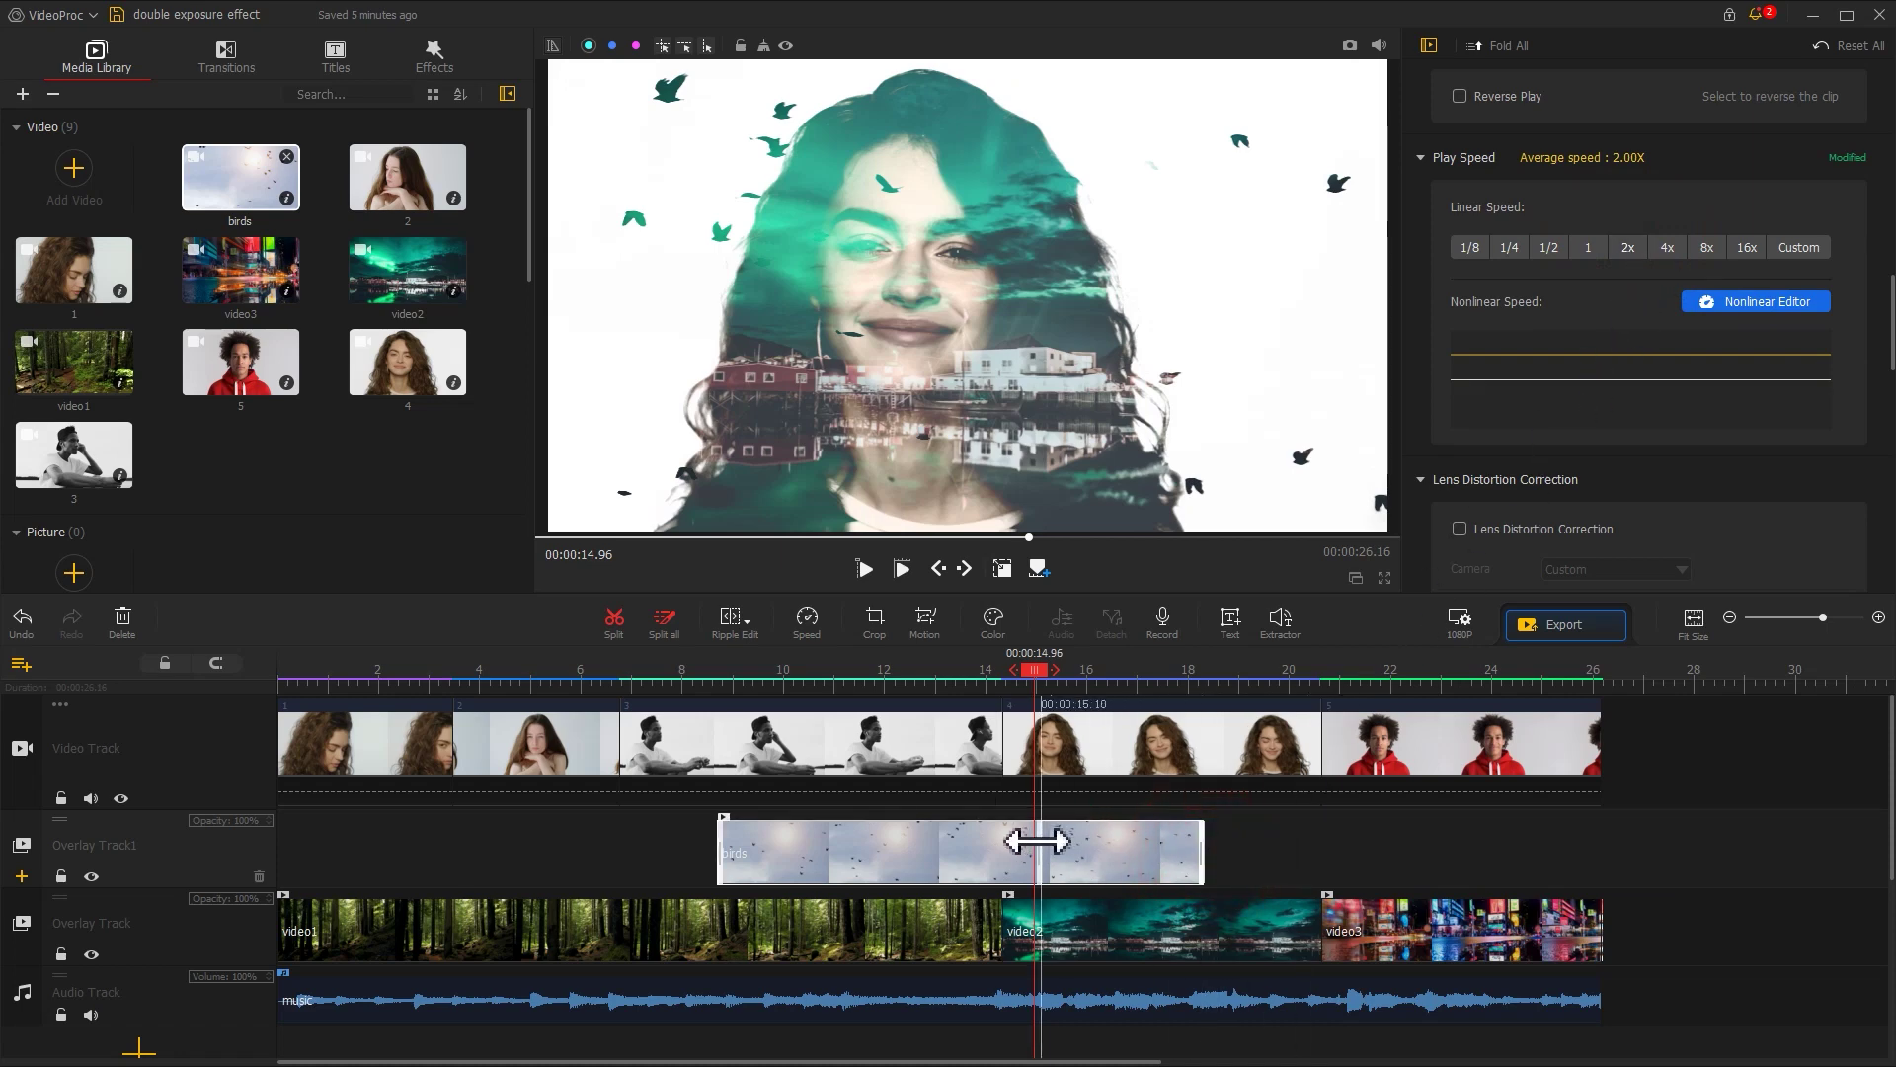
pyautogui.moveTo(1003, 836); pyautogui.dragTo(1007, 838)
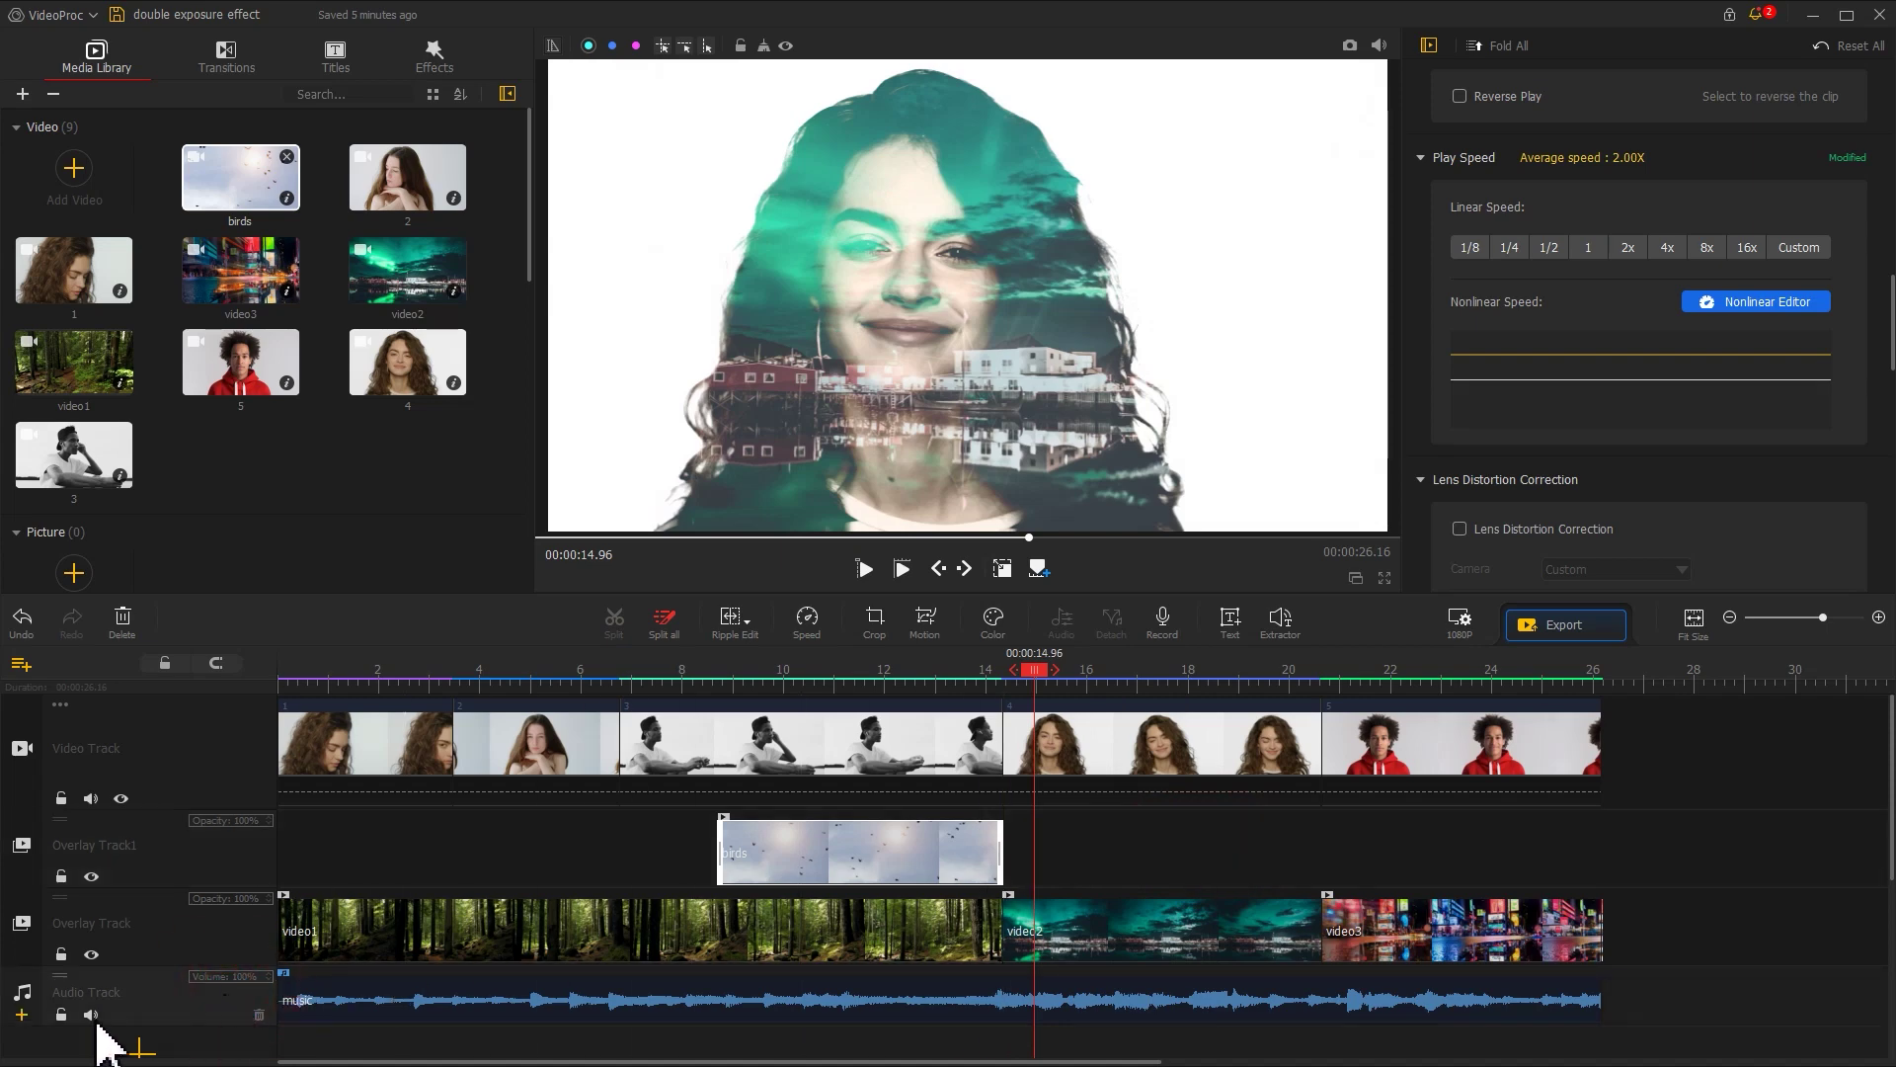
# Step: Add Audio Track1 and place the sound effect on it starting at 8.90 s
pyautogui.click(28, 1028)
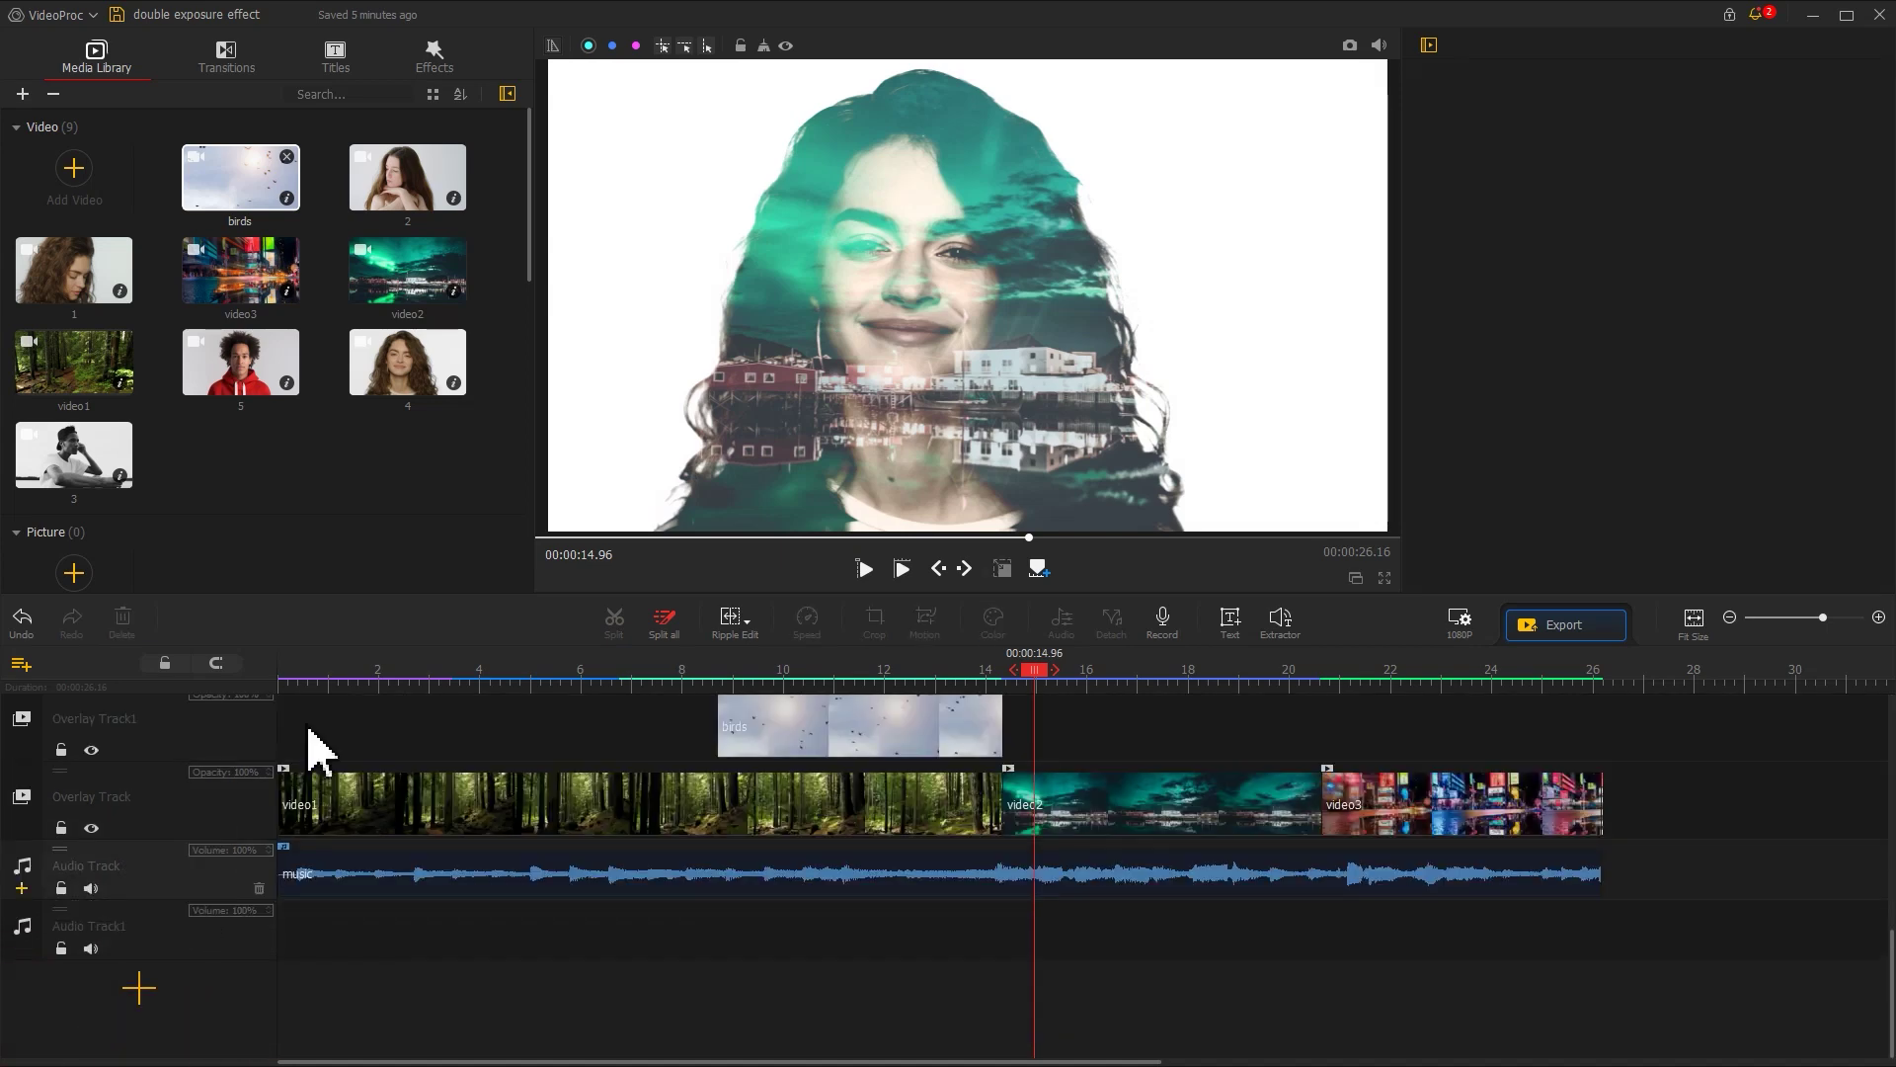
pyautogui.moveTo(541, 281); pyautogui.dragTo(434, 563)
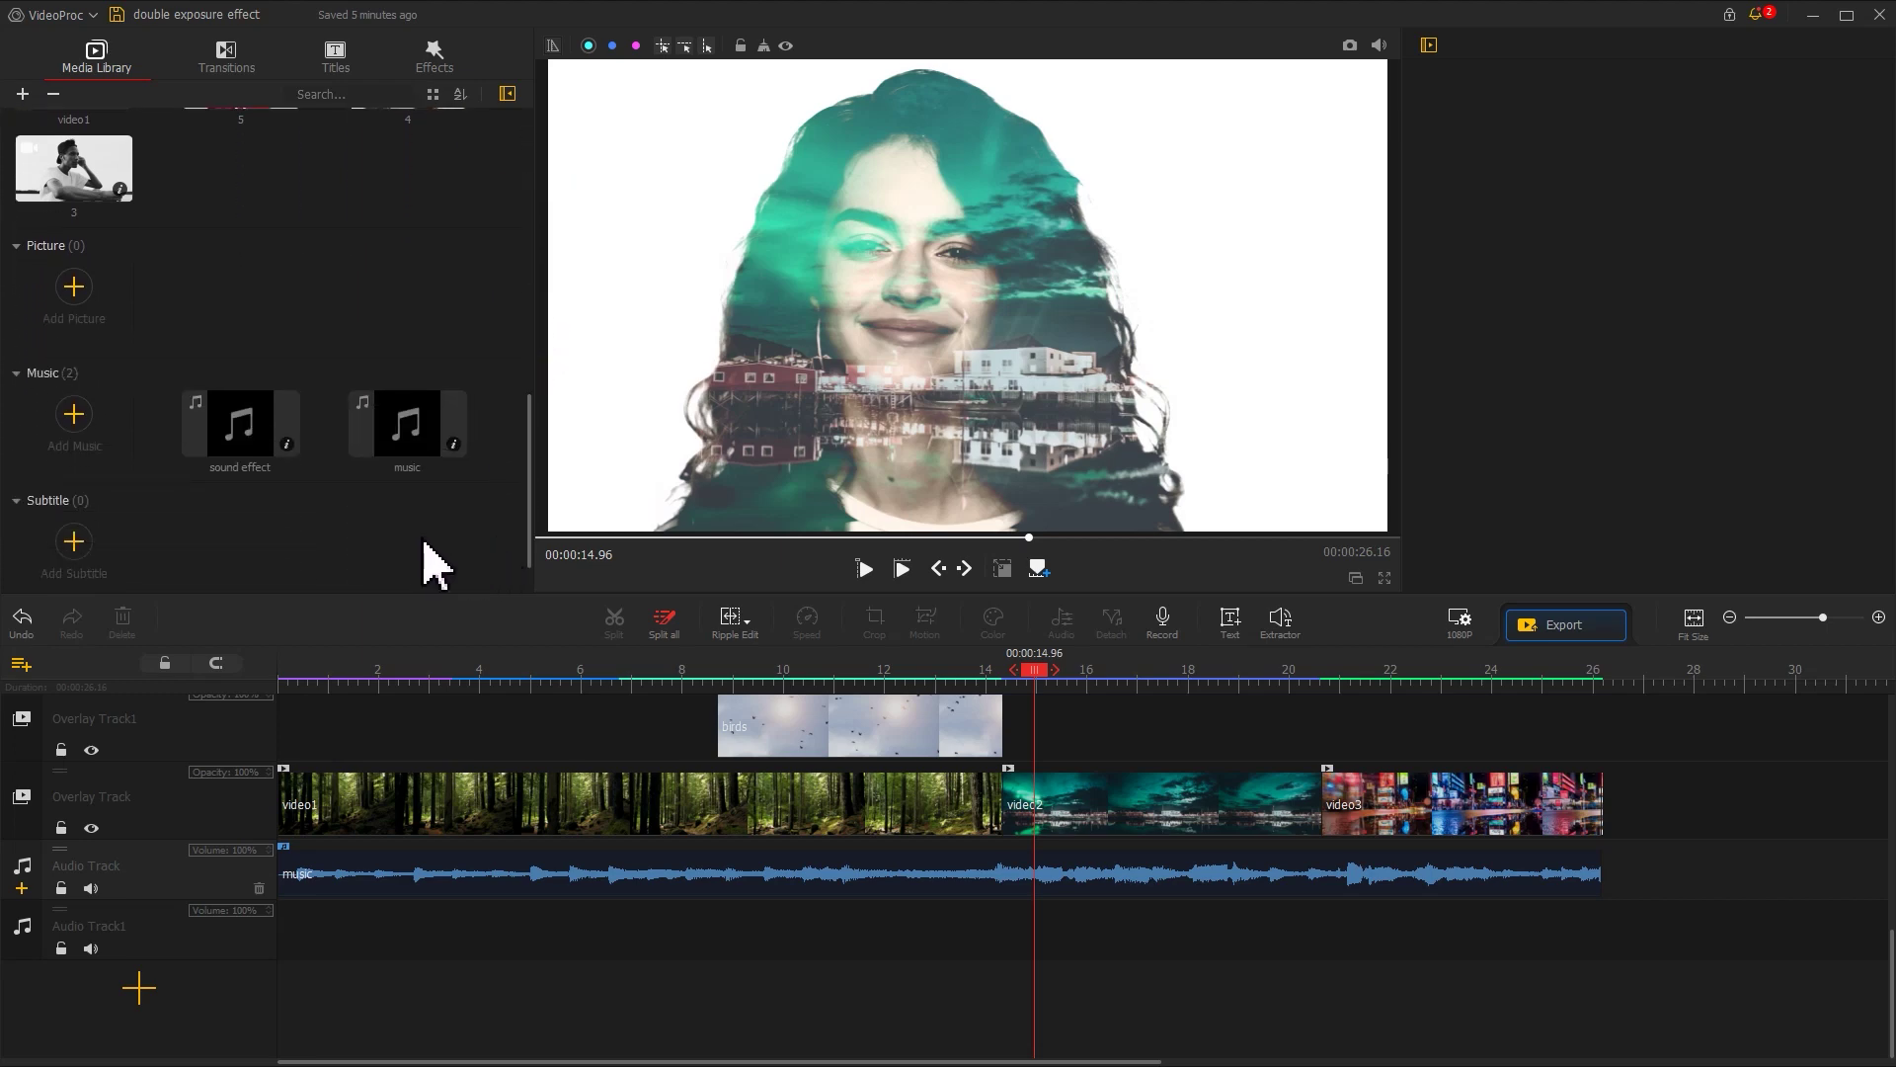
pyautogui.moveTo(237, 451); pyautogui.dragTo(788, 1008)
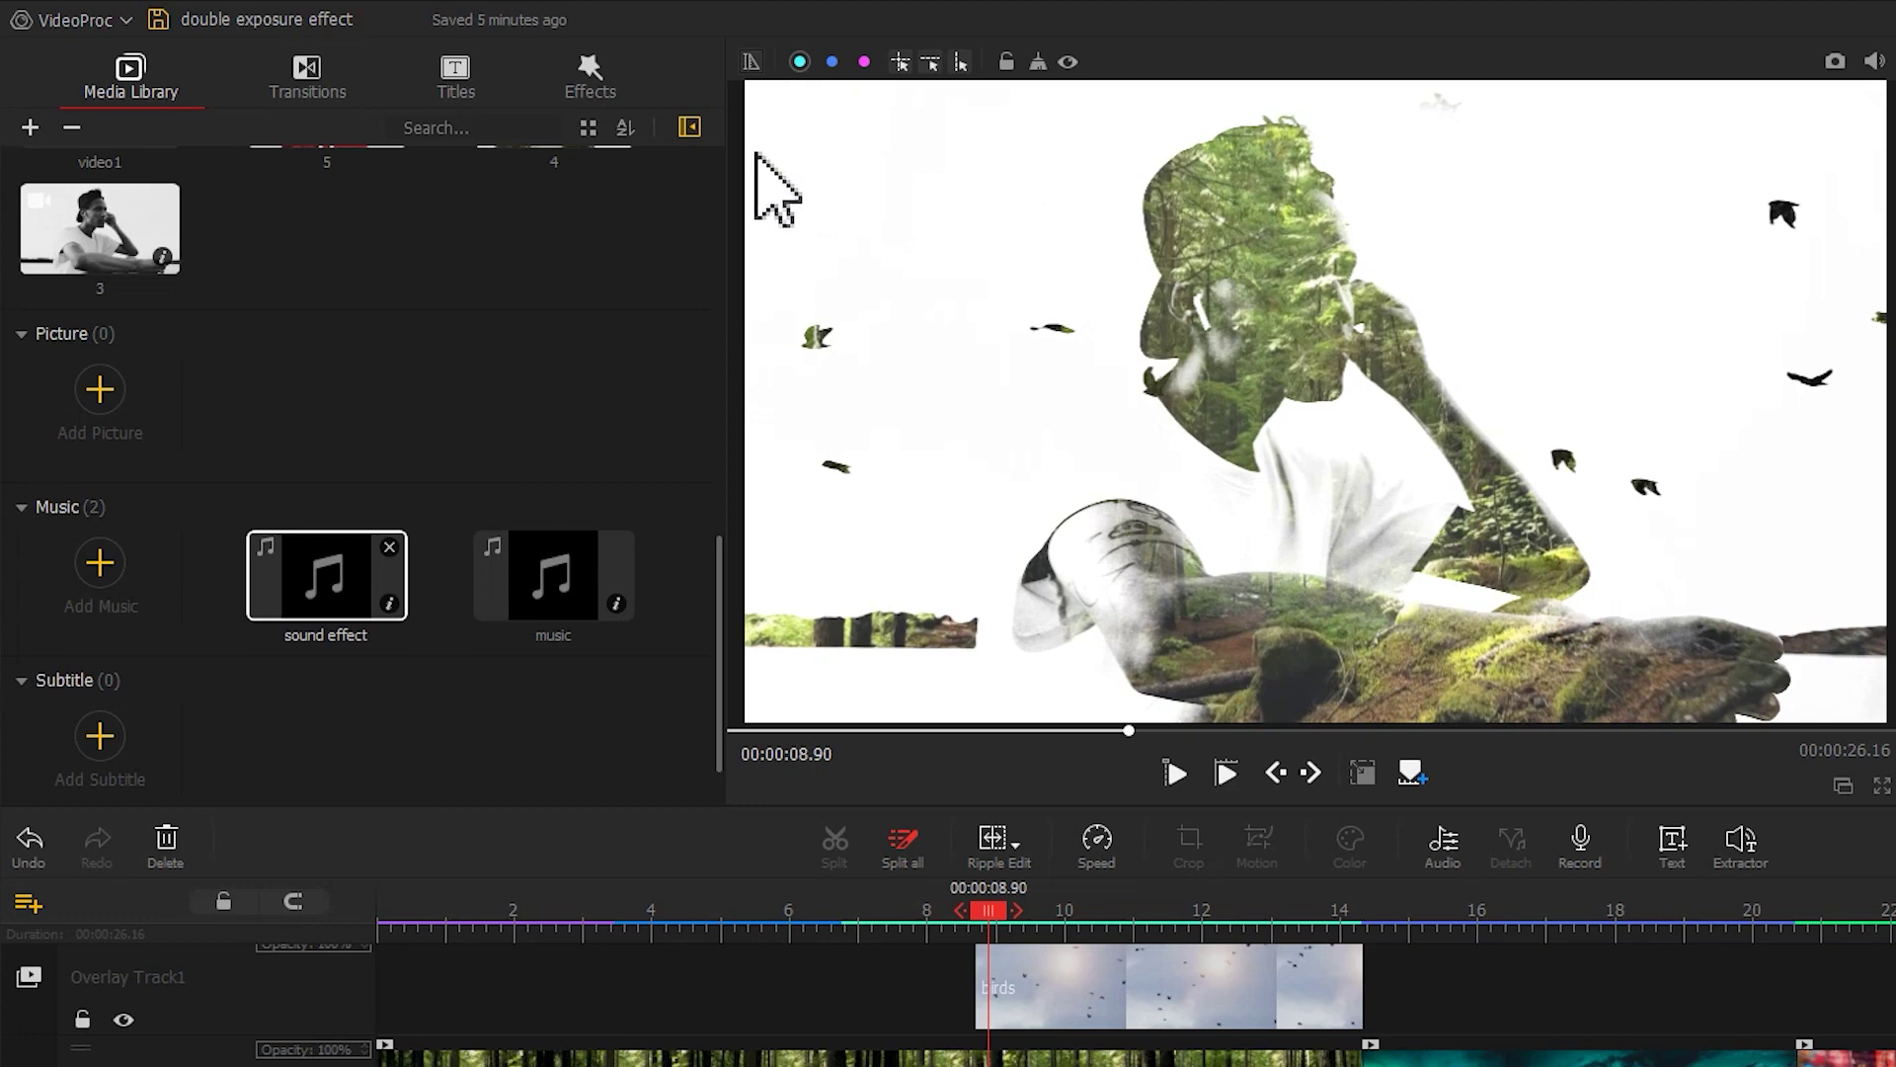
# Step: Insert a Fade transition at the cut between clips 3 and 4 on the video track
pyautogui.click(333, 117)
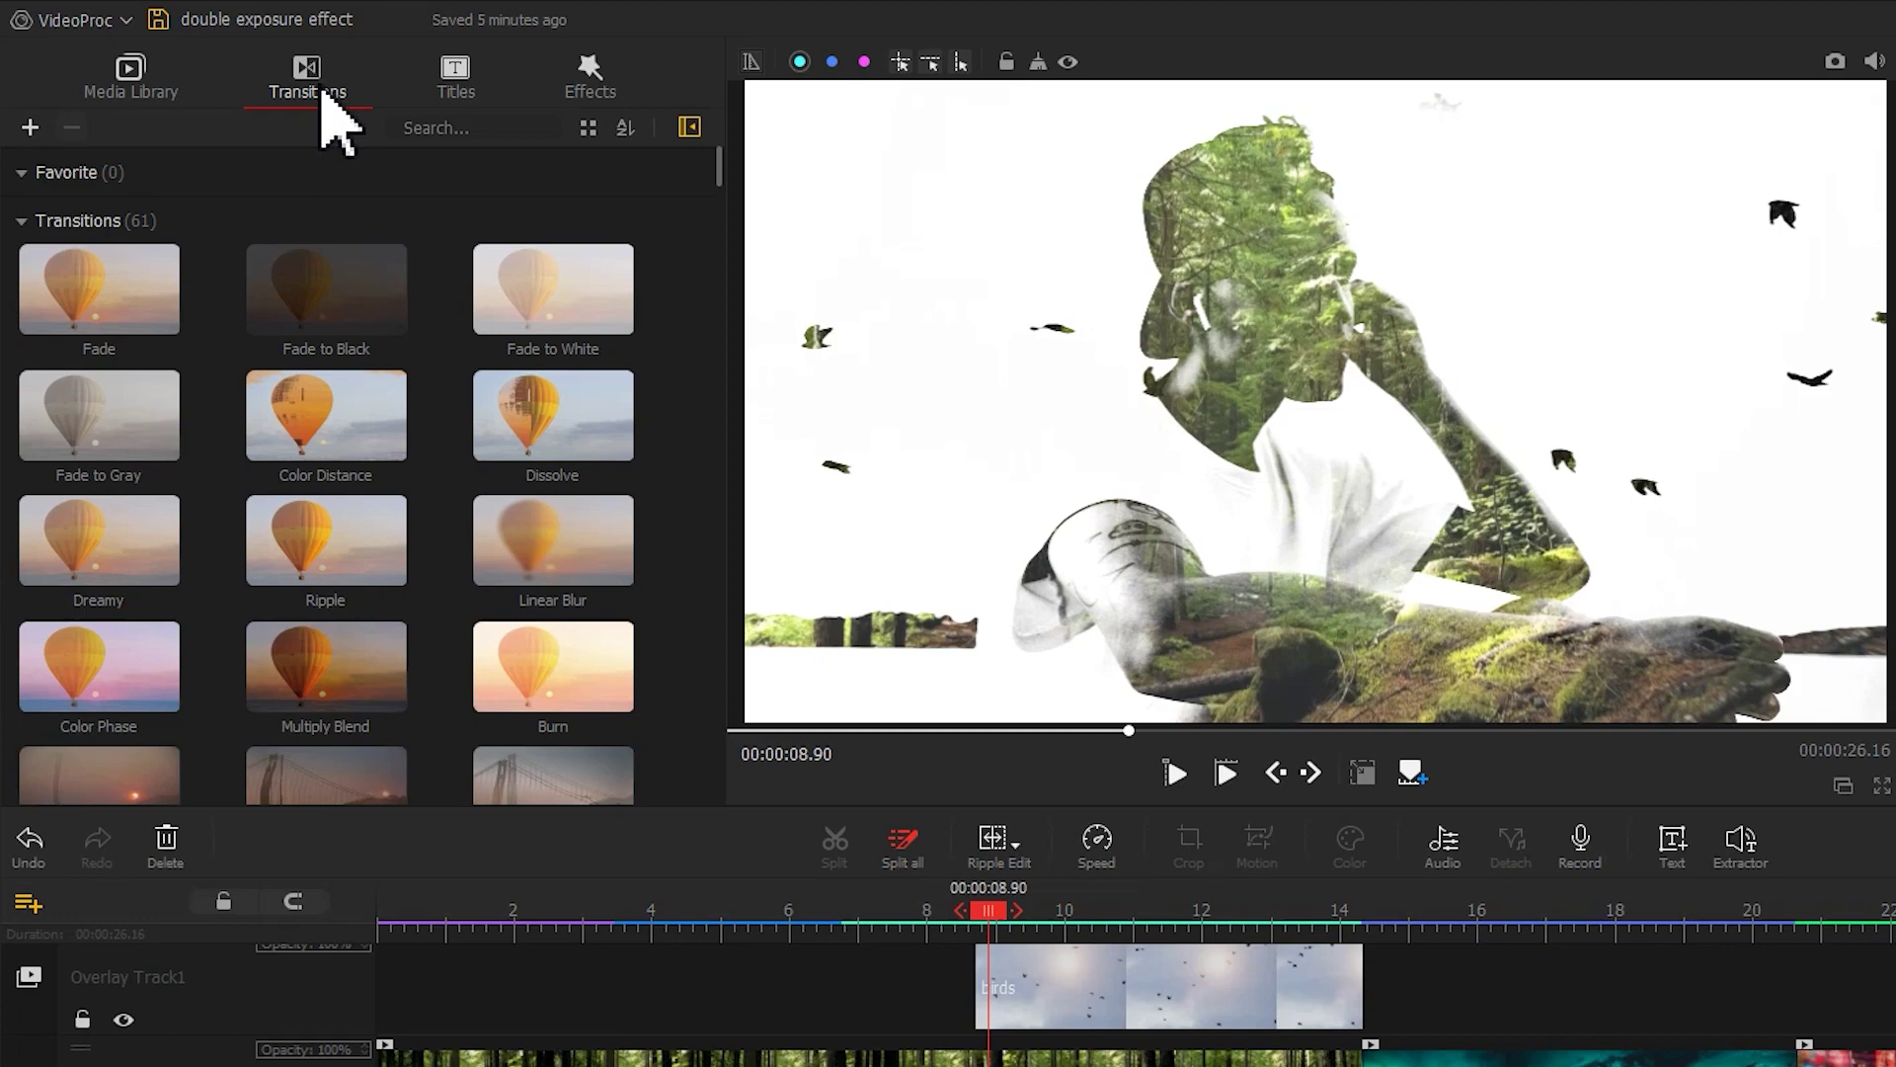
pyautogui.moveTo(99, 288); pyautogui.dragTo(1404, 1041)
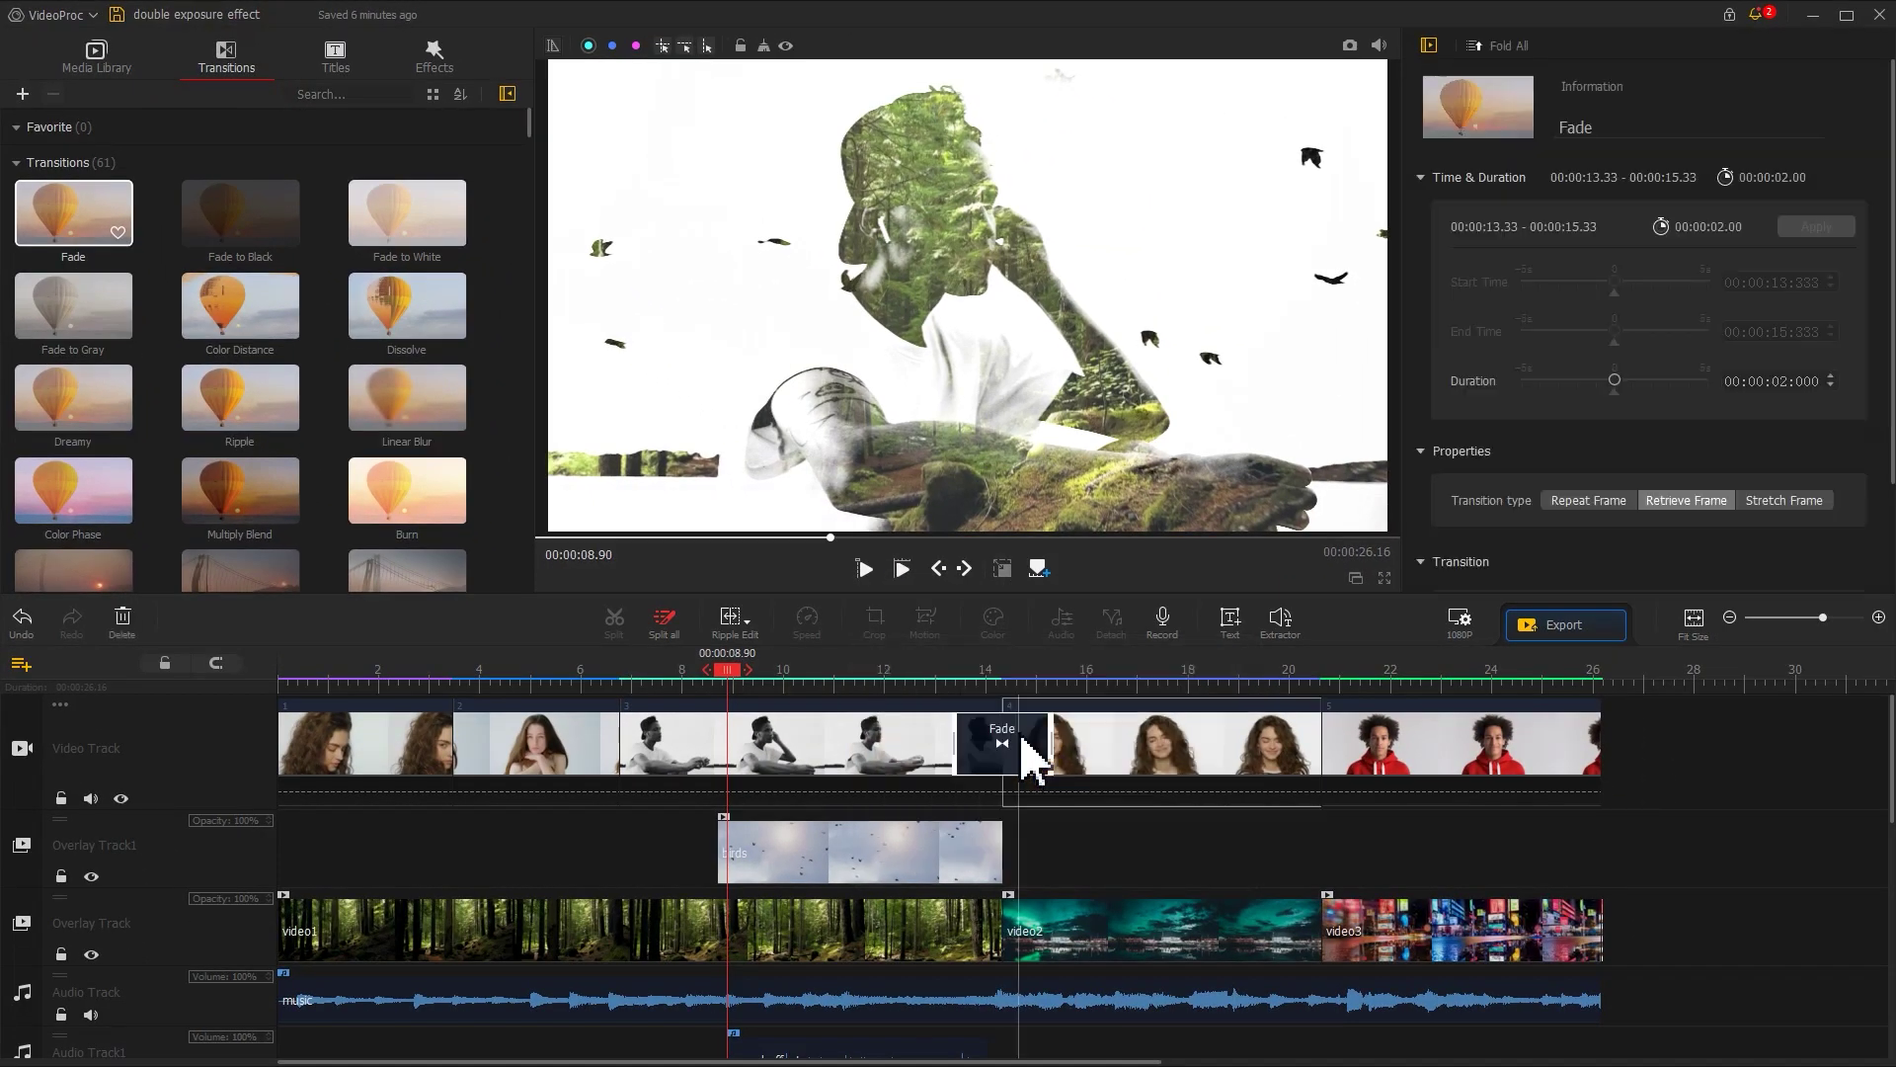